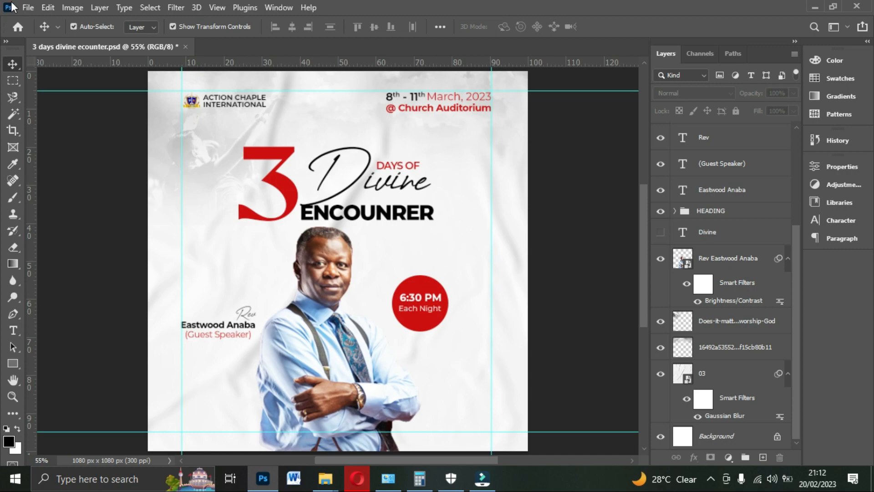
- Create a new 1080 x 1080 pixel document at 300 pixels/inch in RGB Color with a white background
{"action": "left_click", "coordinate": [28, 7]}
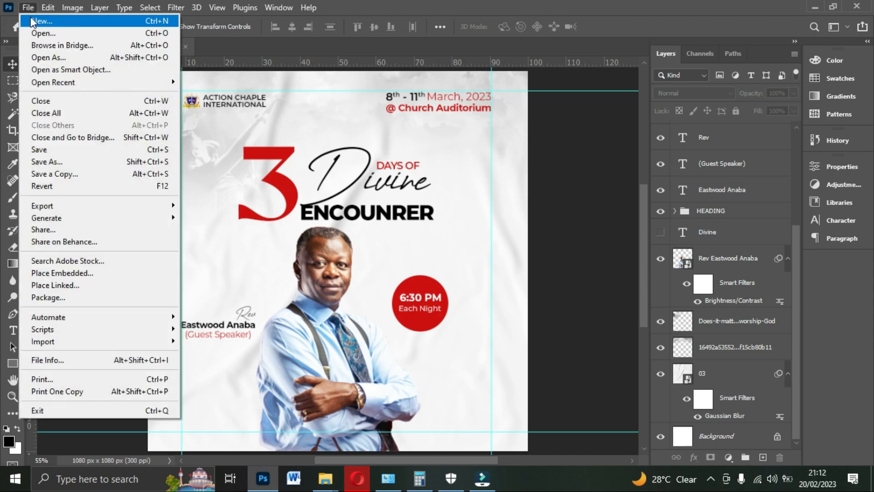
{"action": "left_click", "coordinate": [33, 21]}
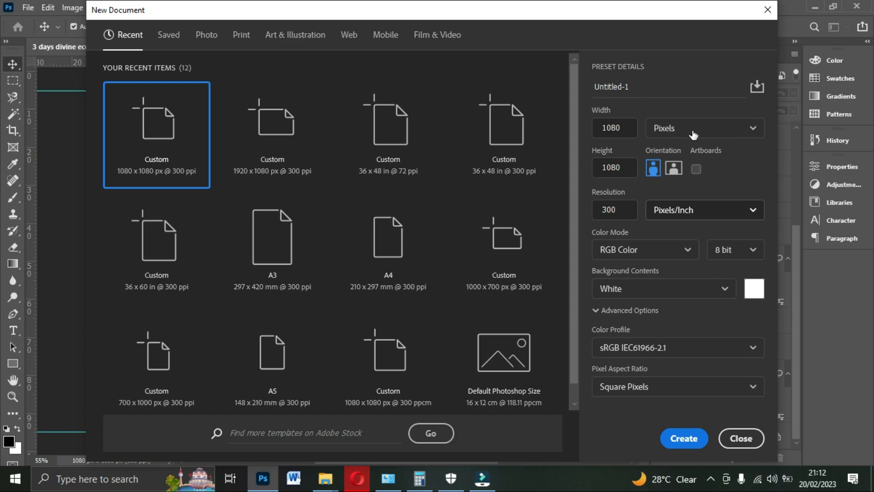
{"action": "double_click", "coordinate": [614, 129]}
{"action": "double_click", "coordinate": [624, 167]}
{"action": "double_click", "coordinate": [625, 209]}
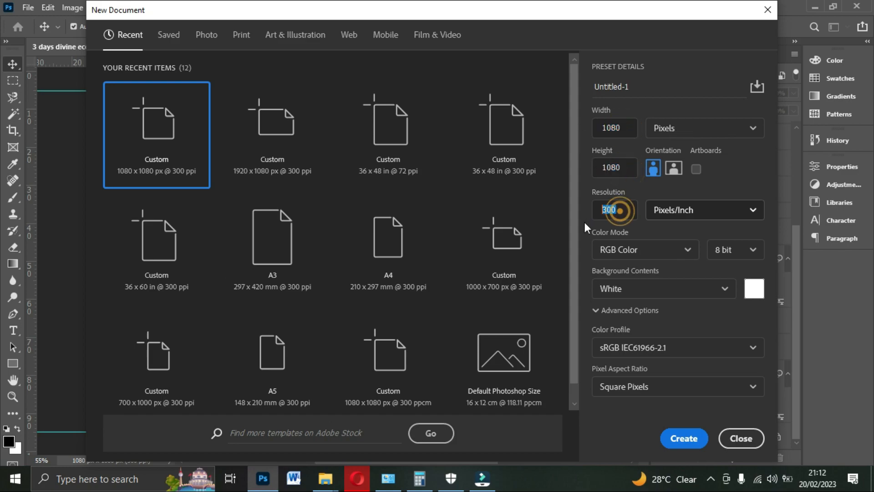
{"action": "left_click", "coordinate": [686, 250]}
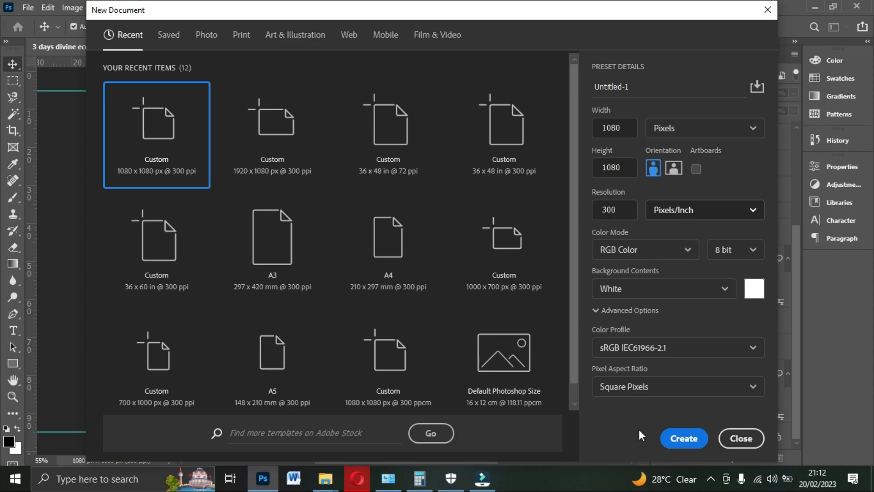
{"action": "left_click", "coordinate": [648, 89]}
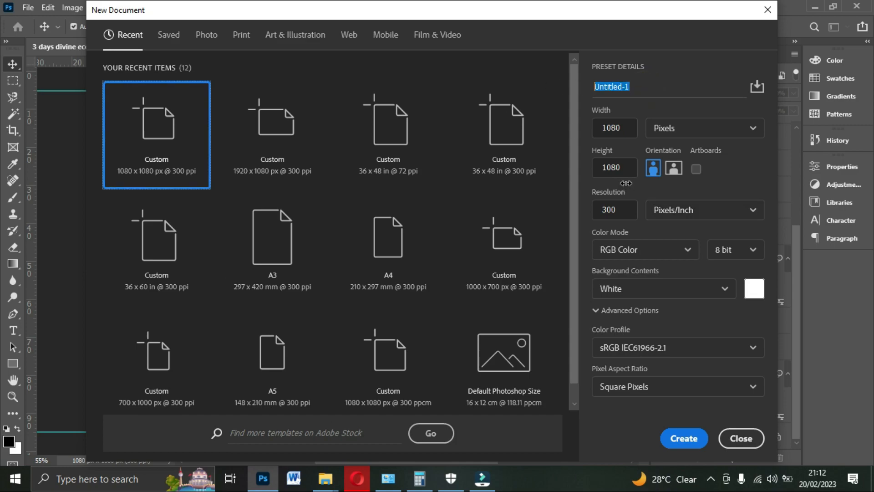
{"action": "left_click", "coordinate": [686, 250]}
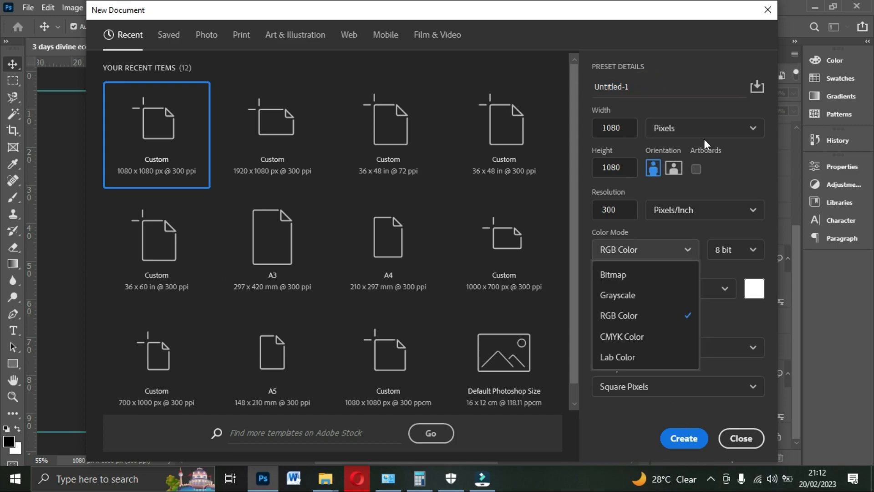
{"action": "left_click", "coordinate": [643, 316]}
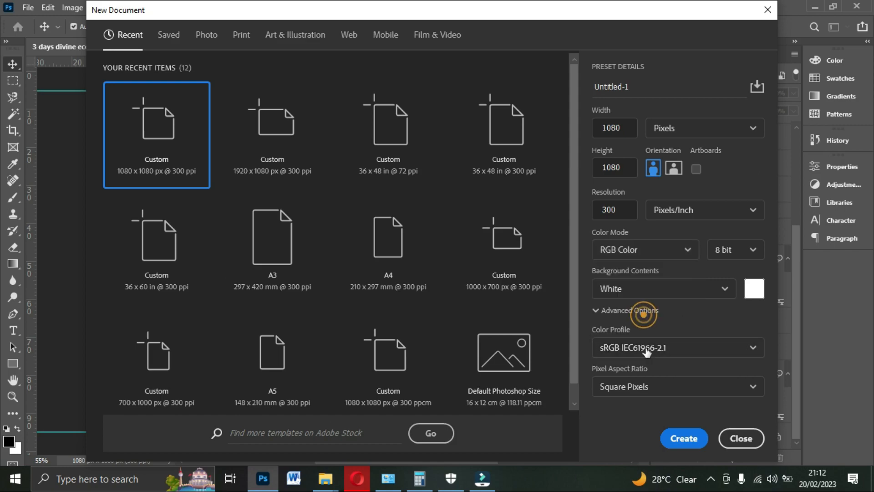
{"action": "left_click", "coordinate": [687, 439]}
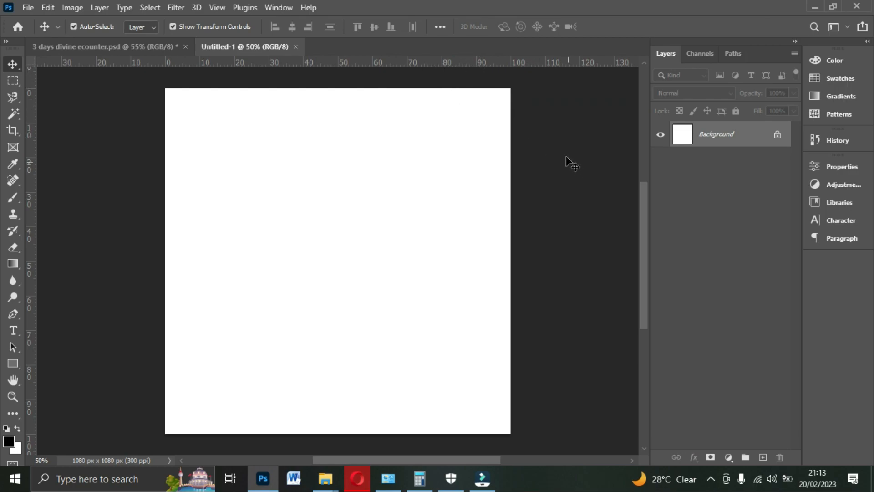
- Hide the rulers and show them again, and look through the ruler unit options
{"action": "key", "text": "ctrl"}
{"action": "key", "text": "ctrl+r"}
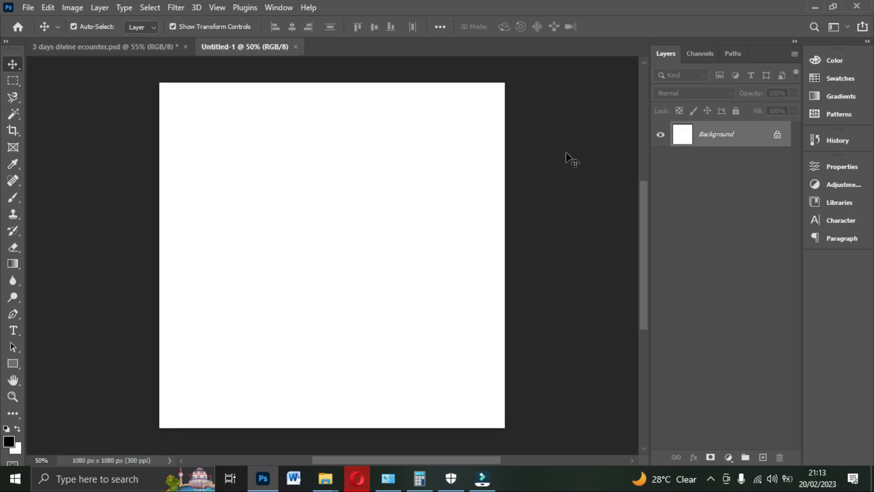
{"action": "key", "text": "ctrl+r"}
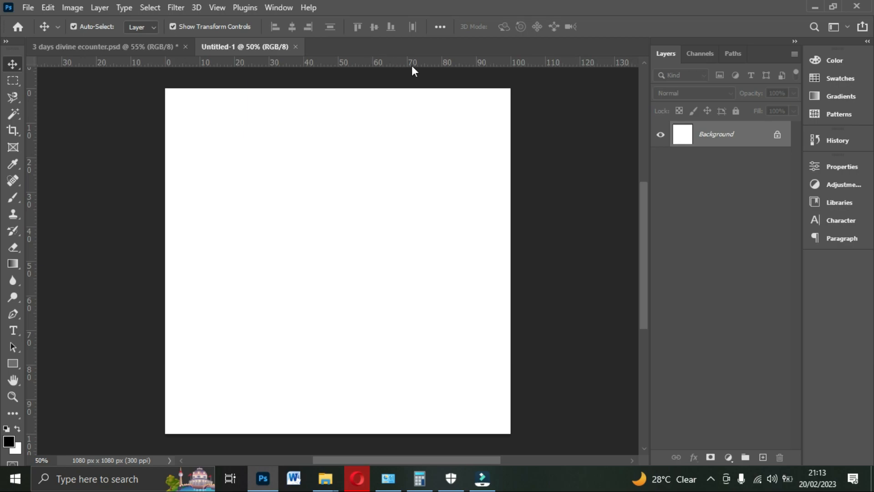
{"action": "left_click", "coordinate": [217, 7]}
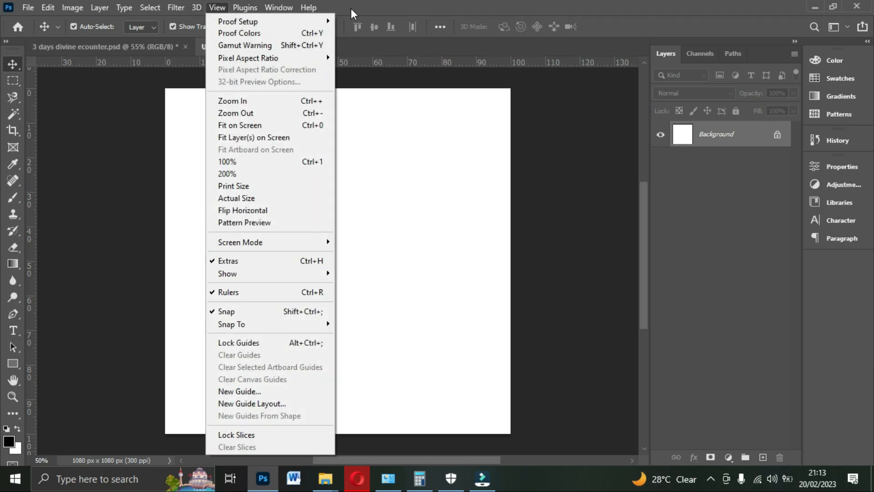
{"action": "left_click", "coordinate": [393, 59]}
{"action": "right_click", "coordinate": [389, 59]}
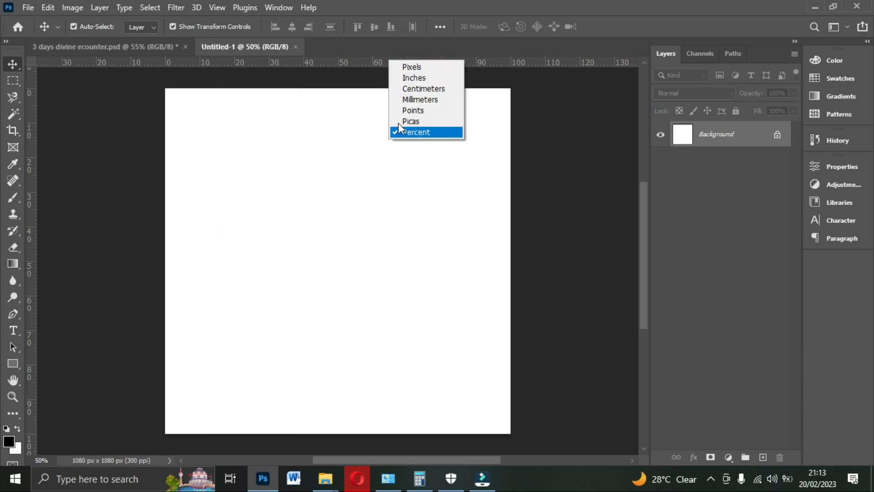
{"action": "right_click", "coordinate": [346, 64]}
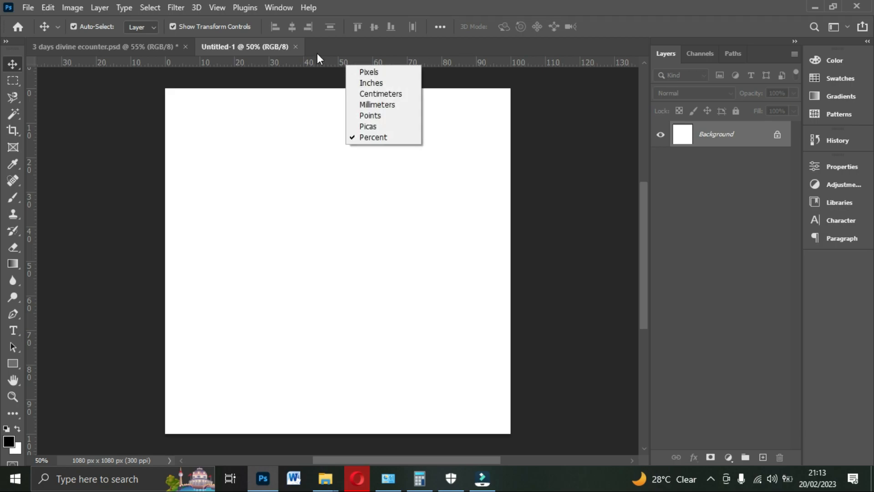
{"action": "left_click", "coordinate": [326, 58]}
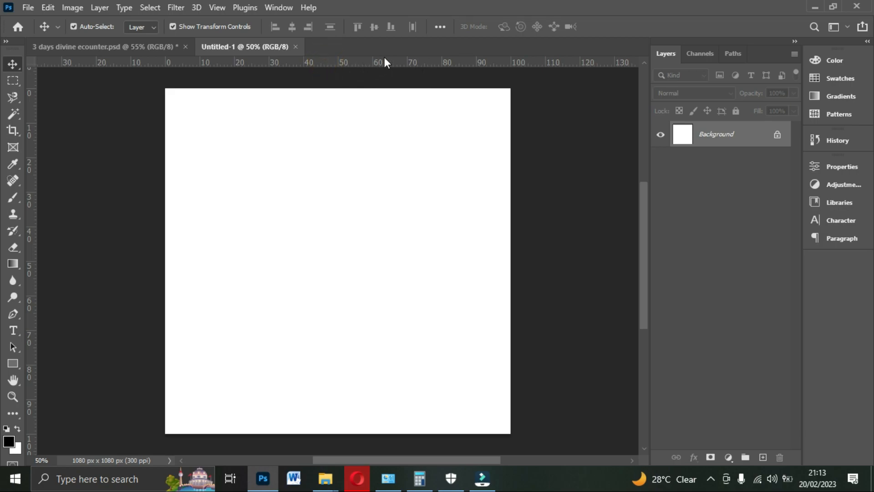
- Add margin guides: horizontal ones at about 5% and 95%, and vertical ones at about 15% and 85%
{"action": "left_click_drag", "start_coordinate": [384, 62], "coordinate": [390, 105]}
{"action": "left_click_drag", "start_coordinate": [357, 63], "coordinate": [298, 416]}
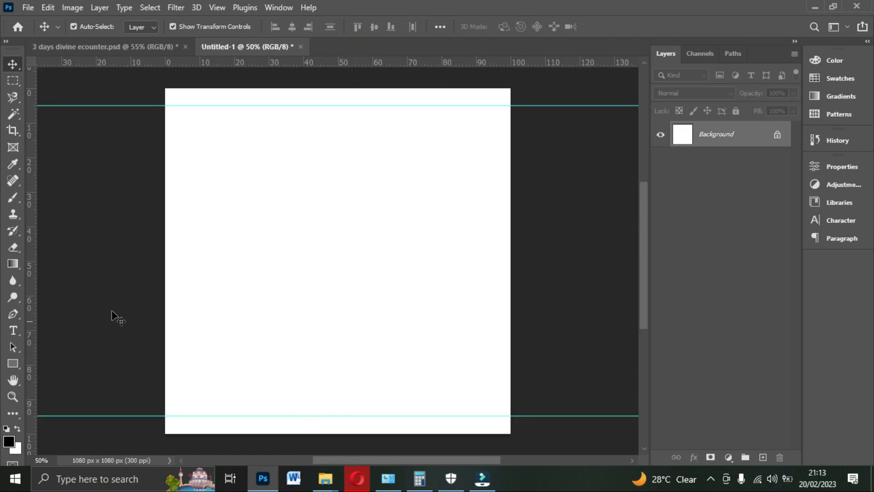
{"action": "left_click_drag", "start_coordinate": [38, 293], "coordinate": [217, 291]}
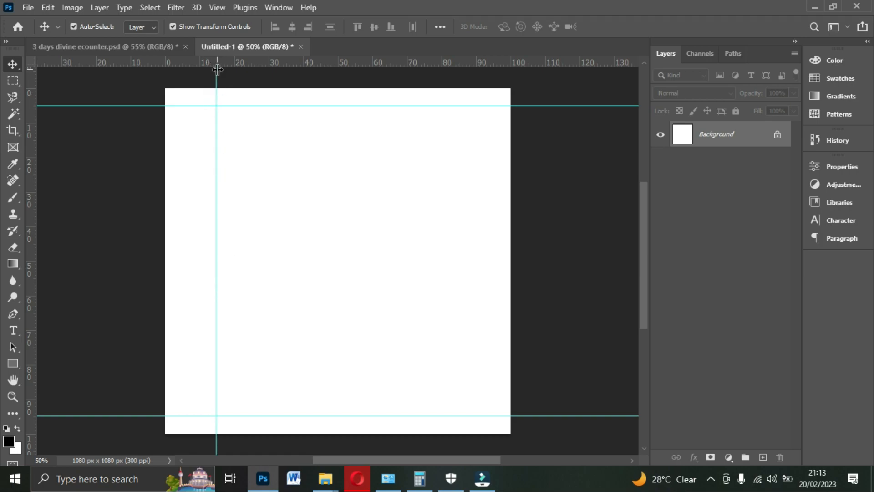
{"action": "left_click_drag", "start_coordinate": [35, 234], "coordinate": [460, 245]}
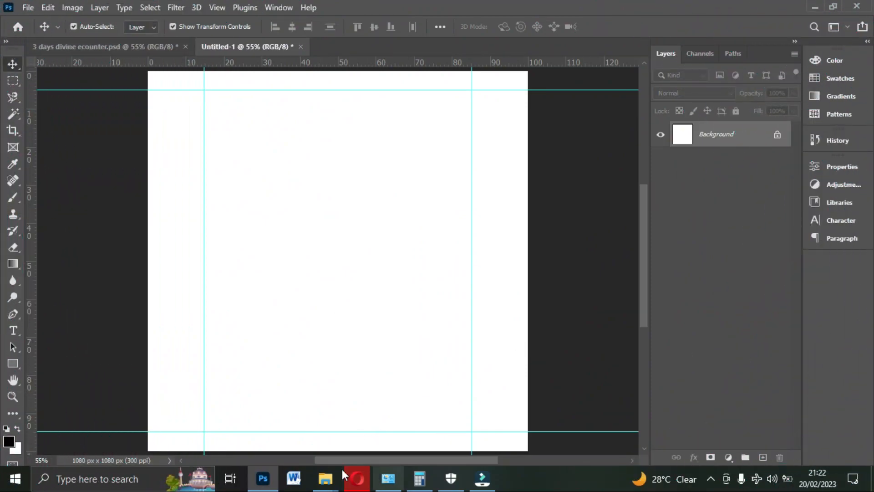
- Place the crumpled-paper image 03 from the FEBRUARY EDITION folder and enlarge it to cover the whole canvas
{"action": "left_click", "coordinate": [328, 478]}
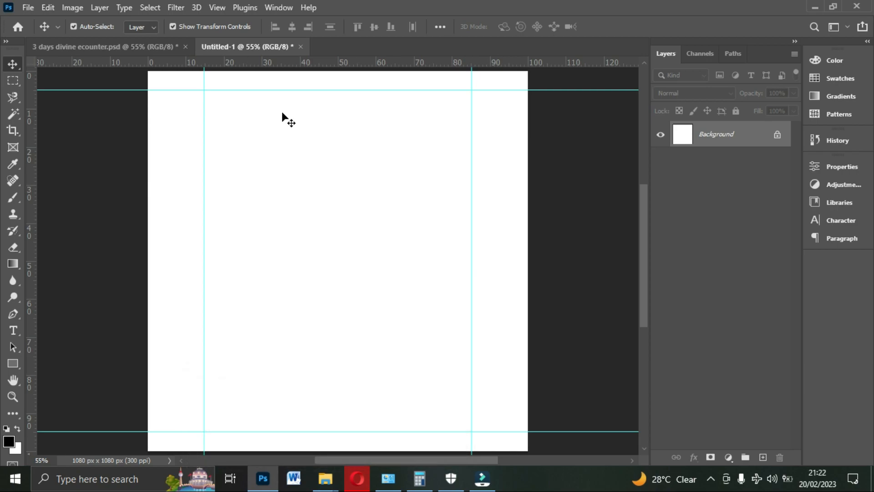
{"action": "left_click", "coordinate": [325, 478]}
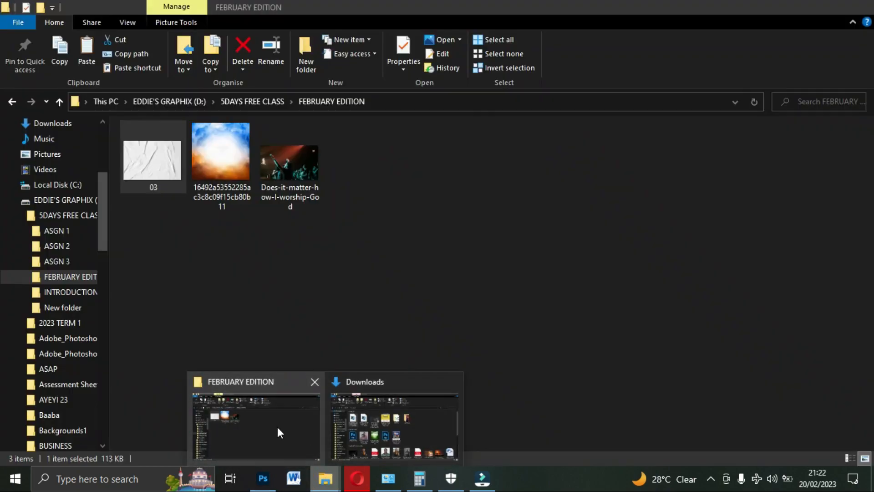
{"action": "left_click", "coordinate": [277, 428]}
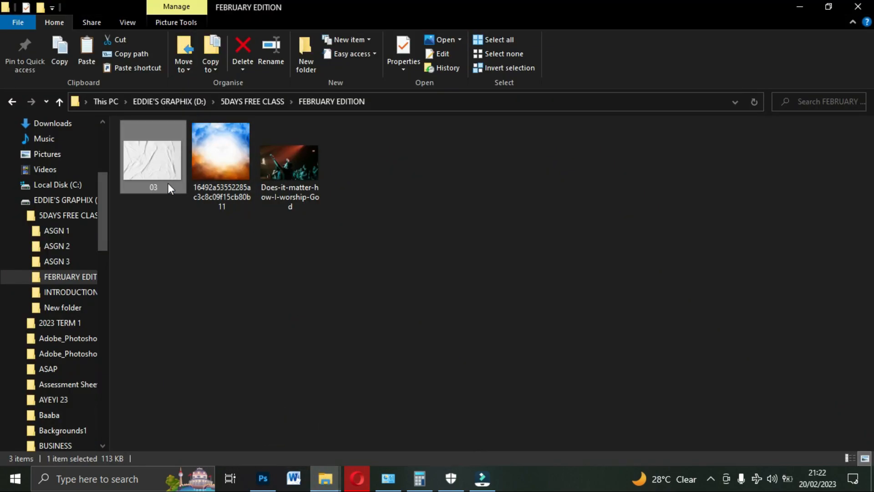
{"action": "left_click_drag", "start_coordinate": [156, 168], "coordinate": [380, 278]}
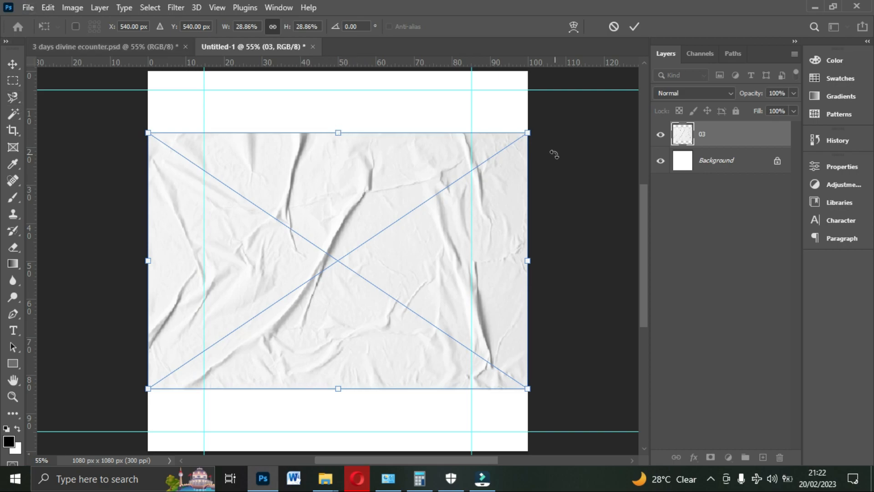
{"action": "left_click_drag", "start_coordinate": [531, 133], "coordinate": [628, 70]}
{"action": "double_click", "coordinate": [444, 136]}
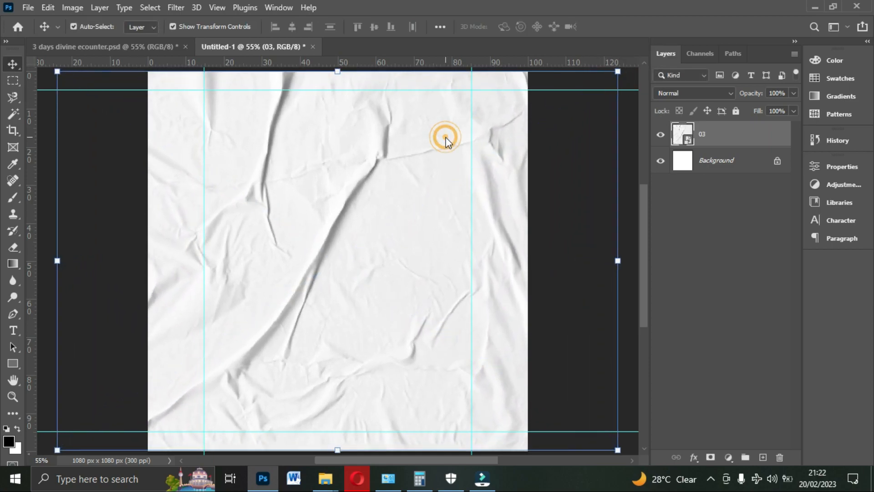
- Apply a Gaussian Blur with a radius of about 7.5 pixels to the paper texture layer
{"action": "left_click", "coordinate": [177, 8]}
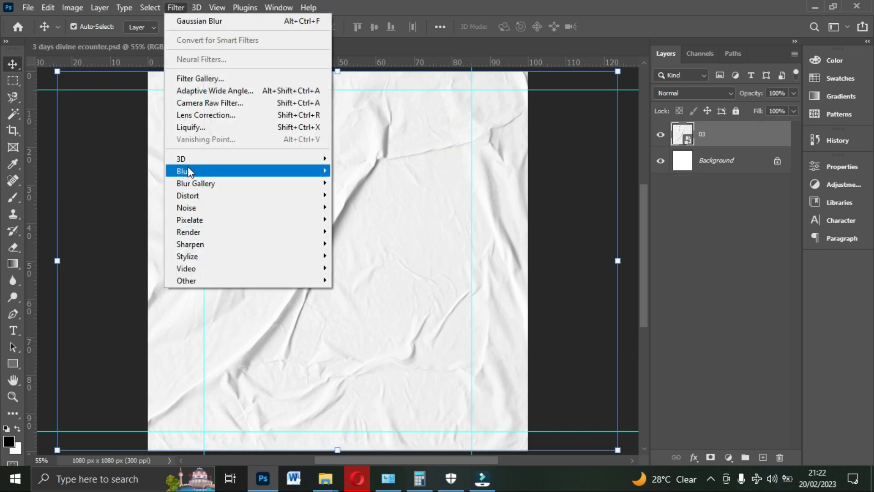
{"action": "mouse_move", "coordinate": [188, 168]}
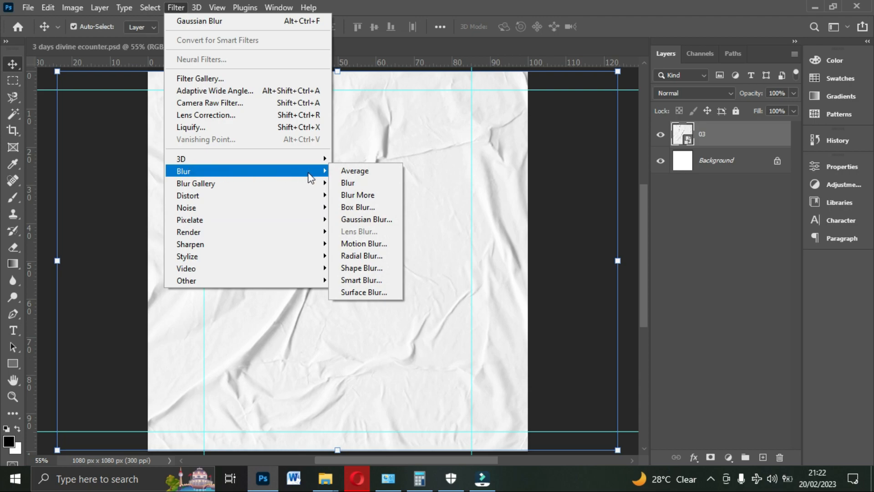
{"action": "left_click", "coordinate": [364, 219]}
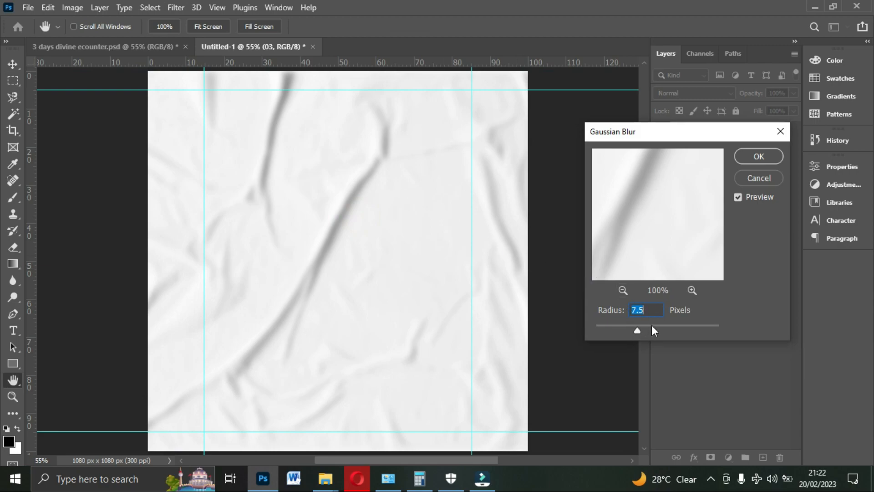
{"action": "left_click_drag", "start_coordinate": [642, 319], "coordinate": [645, 319]}
{"action": "left_click", "coordinate": [757, 156]}
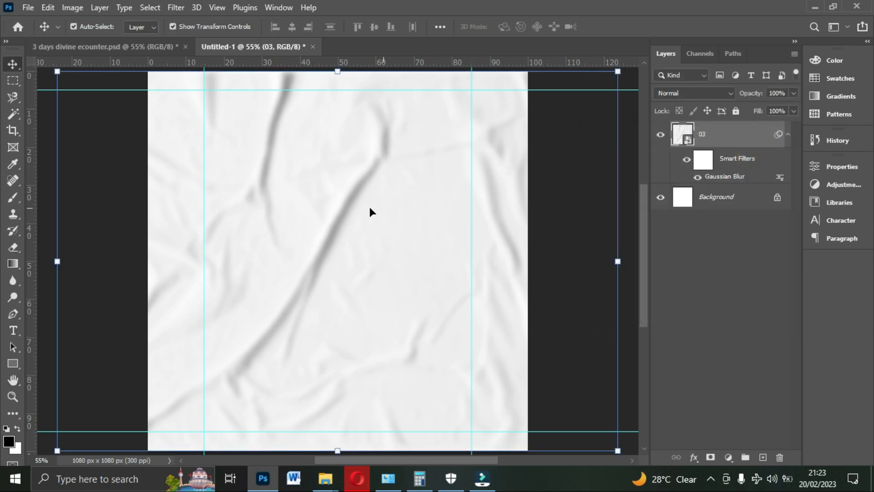
- Place the blue and orange sky image from the FEBRUARY EDITION folder and align it with the canvas's upper edge
{"action": "mouse_move", "coordinate": [325, 478]}
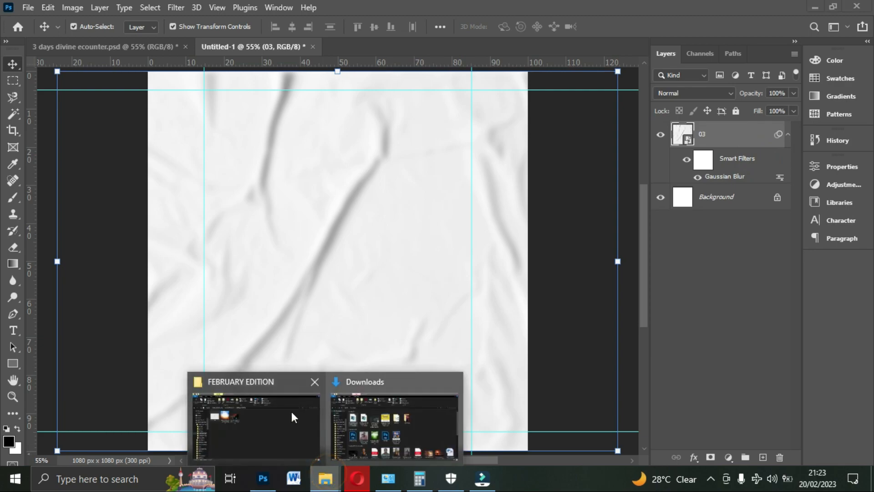
{"action": "left_click", "coordinate": [279, 415]}
{"action": "left_click_drag", "start_coordinate": [218, 165], "coordinate": [353, 305]}
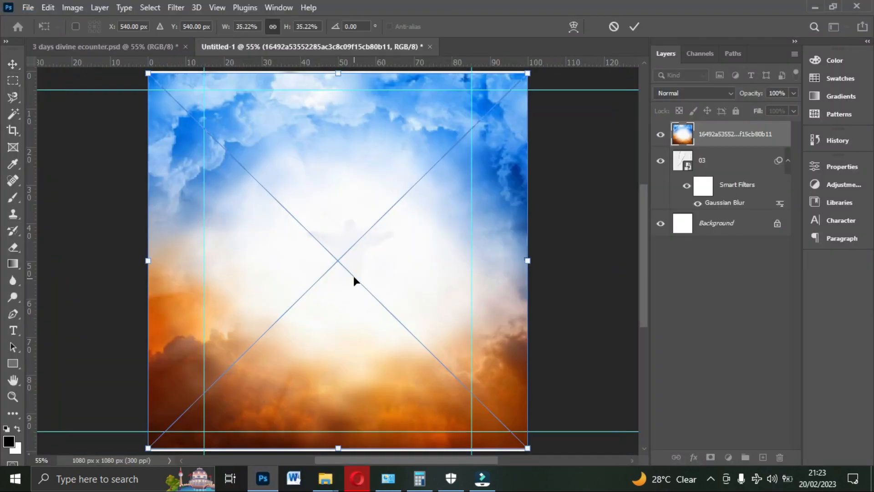
{"action": "left_click_drag", "start_coordinate": [354, 274], "coordinate": [354, 271]}
{"action": "key", "text": "Return"}
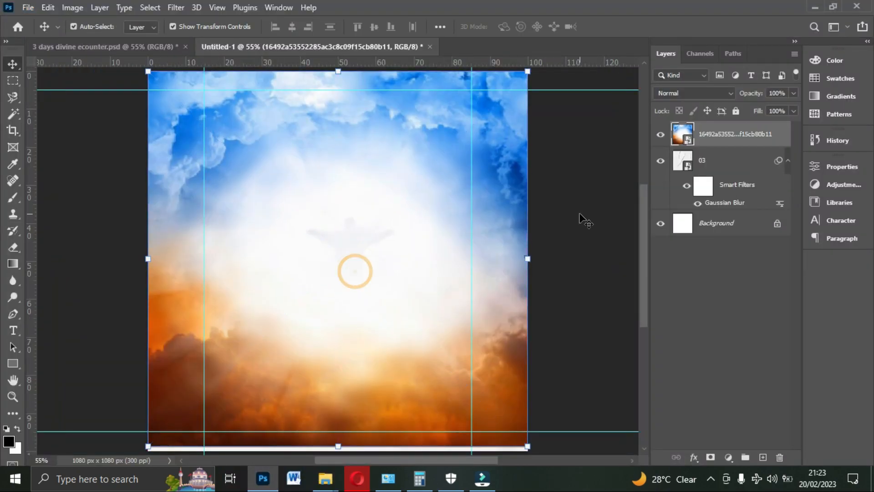
- Set the sky layer's blend mode to Luminosity and rasterize the layer
{"action": "left_click", "coordinate": [696, 93]}
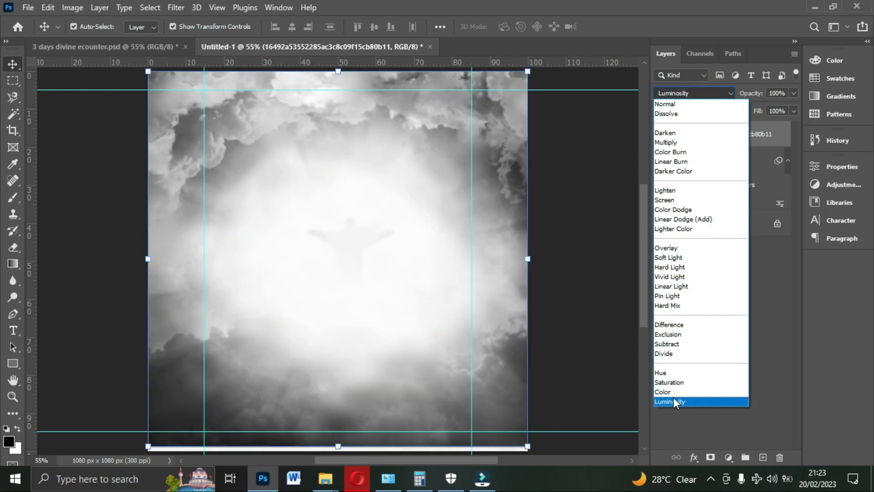
{"action": "left_click", "coordinate": [673, 401]}
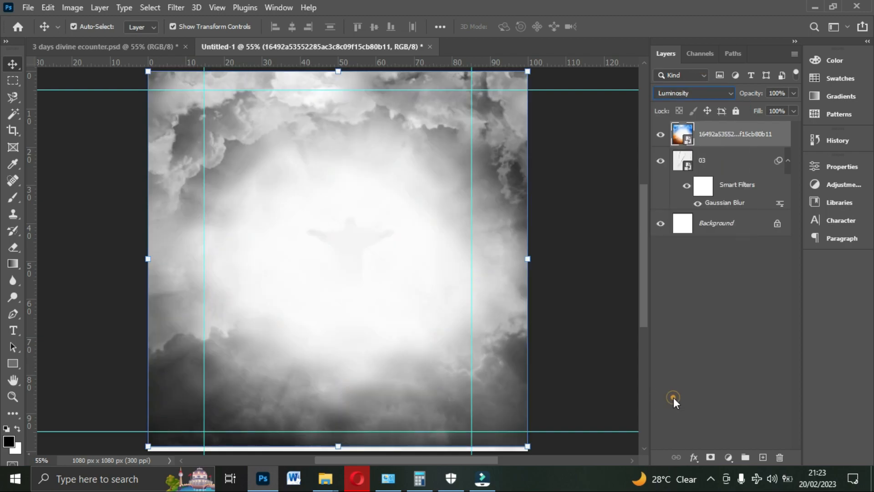
{"action": "right_click", "coordinate": [742, 142]}
{"action": "left_click", "coordinate": [615, 250]}
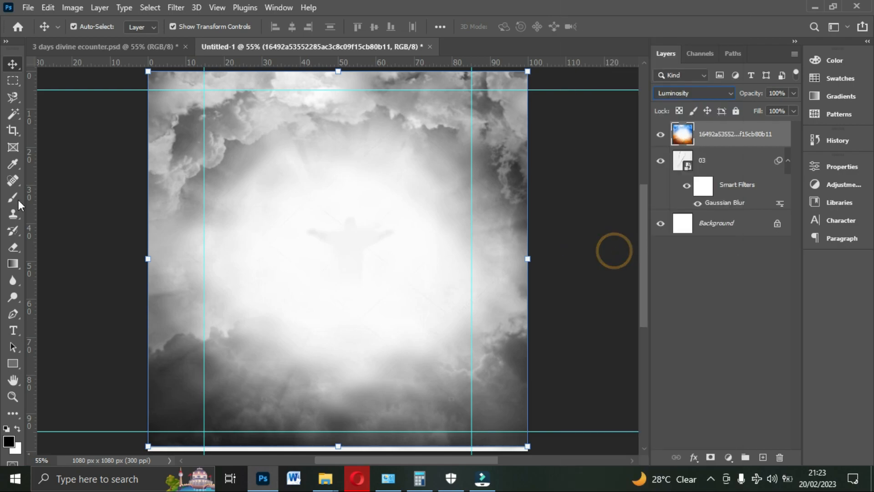
- Erase the middle and lower parts of the sky layer with a soft 600-pixel Eraser, keeping only clouds along the upper edge
{"action": "left_click", "coordinate": [16, 250]}
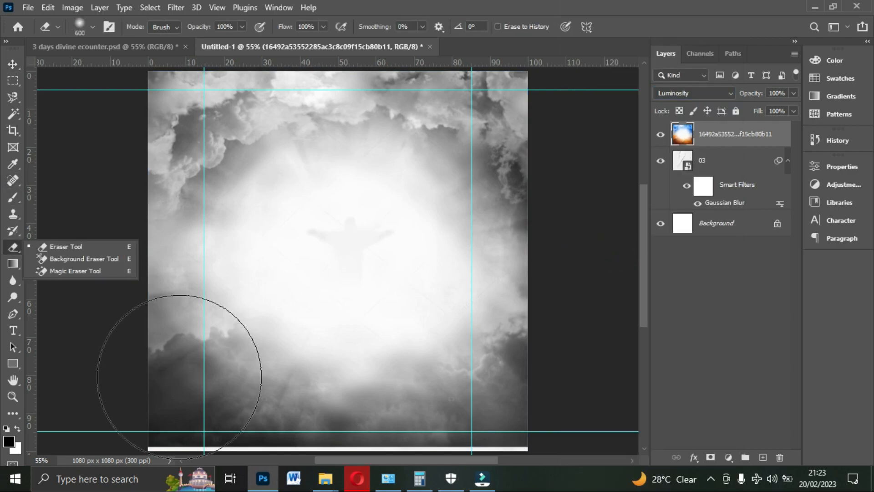
{"action": "mouse_move", "coordinate": [171, 390]}
{"action": "left_mouse_down"}
{"action": "mouse_move", "coordinate": [419, 466]}
{"action": "mouse_move", "coordinate": [453, 420]}
{"action": "mouse_move", "coordinate": [521, 401]}
{"action": "mouse_move", "coordinate": [523, 230]}
{"action": "mouse_move", "coordinate": [508, 207]}
{"action": "mouse_move", "coordinate": [285, 288]}
{"action": "mouse_move", "coordinate": [194, 230]}
{"action": "mouse_move", "coordinate": [348, 219]}
{"action": "mouse_move", "coordinate": [462, 225]}
{"action": "mouse_move", "coordinate": [437, 257]}
{"action": "mouse_move", "coordinate": [206, 251]}
{"action": "mouse_move", "coordinate": [178, 192]}
{"action": "mouse_move", "coordinate": [460, 226]}
{"action": "mouse_move", "coordinate": [460, 213]}
{"action": "mouse_move", "coordinate": [127, 214]}
{"action": "mouse_move", "coordinate": [59, 176]}
{"action": "mouse_move", "coordinate": [437, 225]}
{"action": "mouse_move", "coordinate": [168, 176]}
{"action": "mouse_move", "coordinate": [37, 86]}
{"action": "left_mouse_up"}
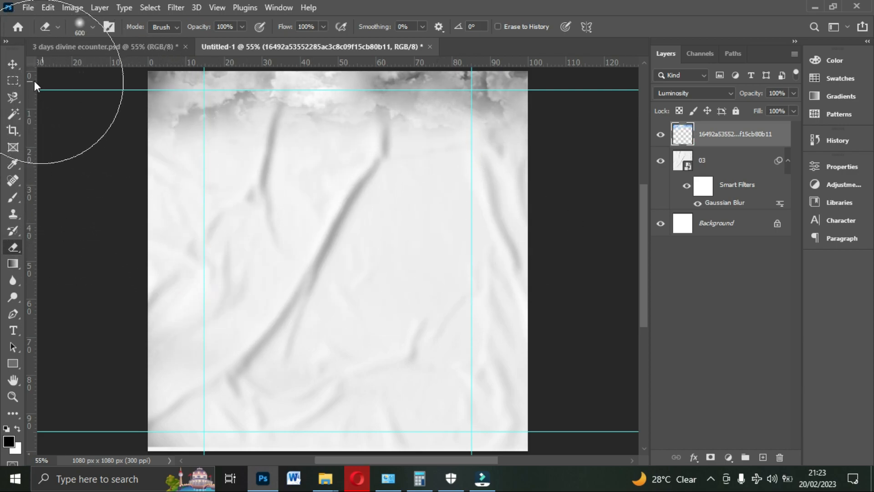
{"action": "left_click", "coordinate": [13, 64]}
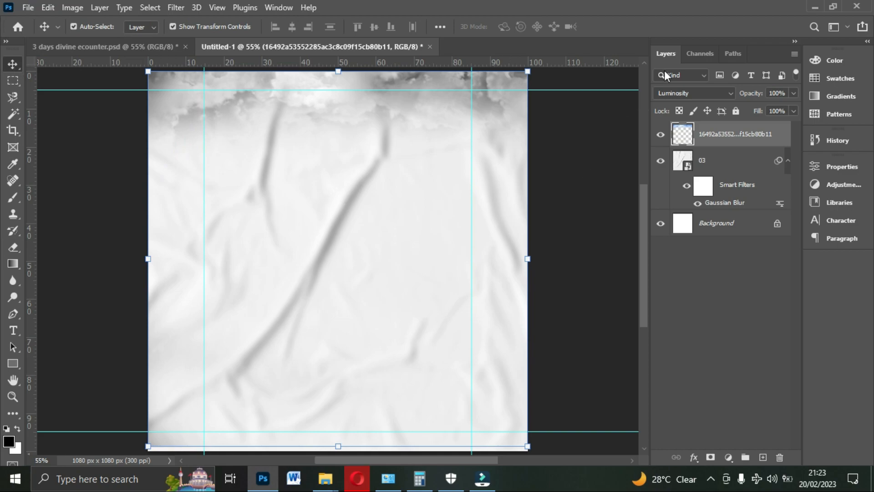
- Lower the sky layer's opacity to 50%
{"action": "left_click_drag", "start_coordinate": [794, 94], "coordinate": [764, 110]}
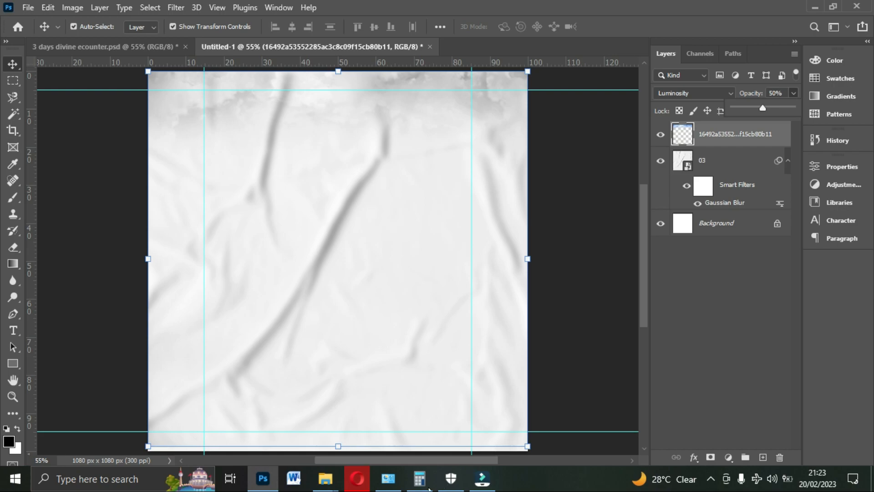
- Place the Does-it-matter-how-I-worship-God photo from the FEBRUARY EDITION folder into the flyer document
{"action": "left_click", "coordinate": [324, 479]}
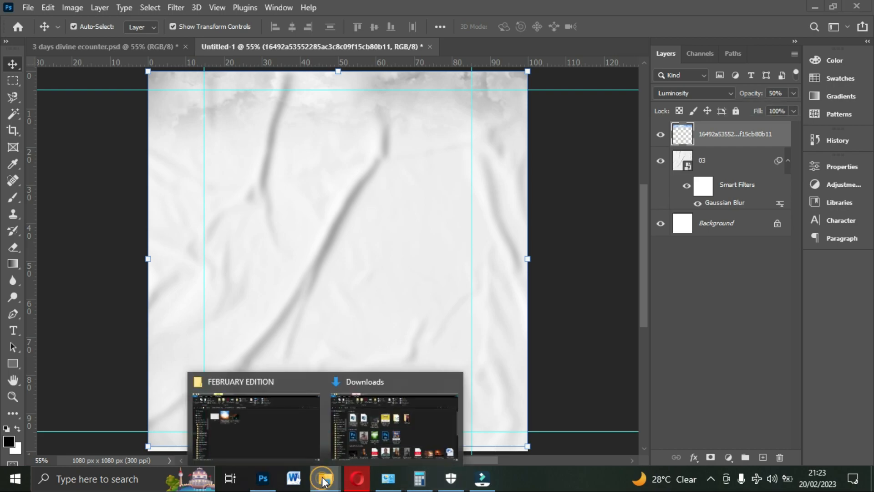
{"action": "left_click", "coordinate": [285, 444]}
{"action": "left_click", "coordinate": [277, 162]}
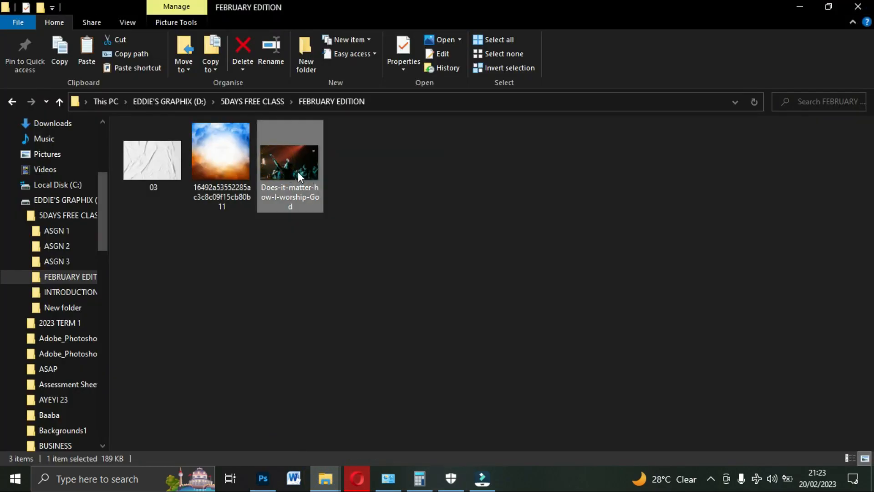
{"action": "left_click_drag", "start_coordinate": [291, 178], "coordinate": [326, 247]}
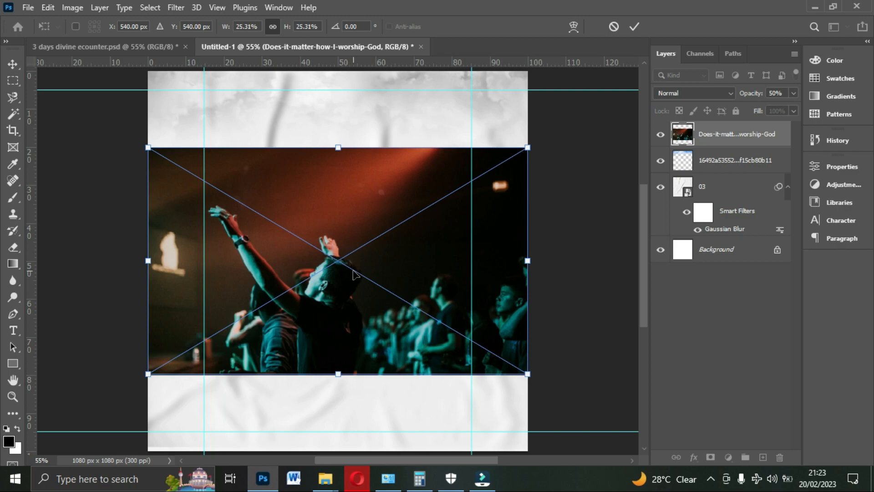
- Flip the worship photo horizontally and position it in the canvas's upper-left corner, with the raised arm inside the canvas
{"action": "left_click_drag", "start_coordinate": [358, 267], "coordinate": [402, 234]}
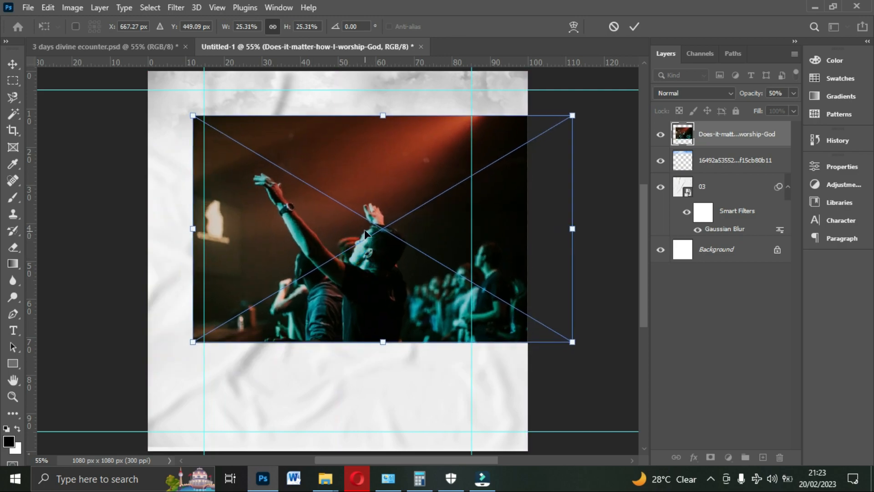
{"action": "right_click", "coordinate": [365, 220]}
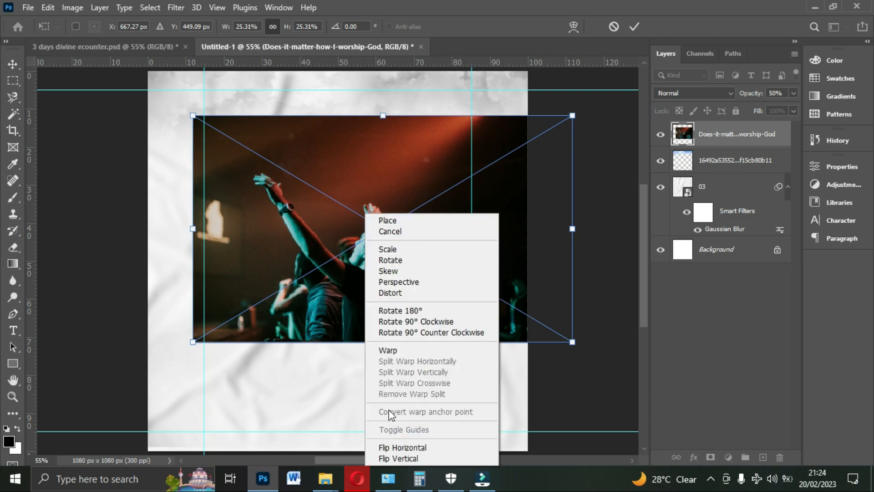
{"action": "left_click", "coordinate": [400, 446]}
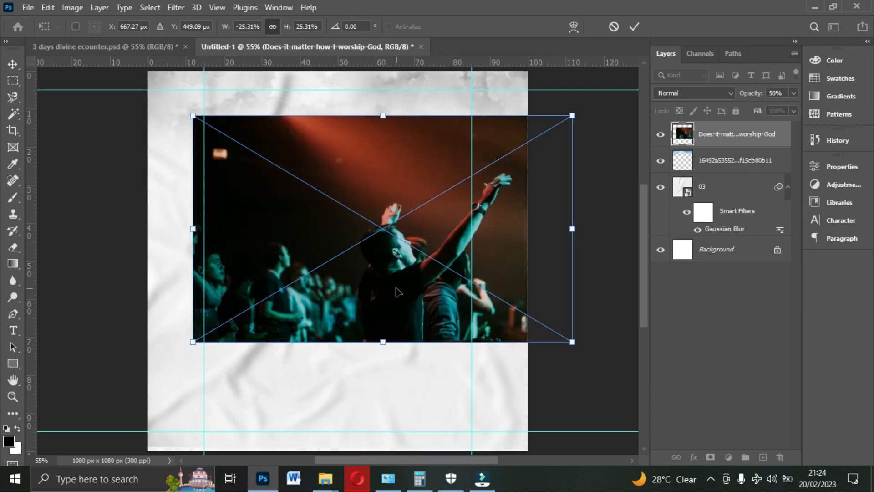
{"action": "left_click_drag", "start_coordinate": [400, 291], "coordinate": [241, 200]}
{"action": "key", "text": "Return"}
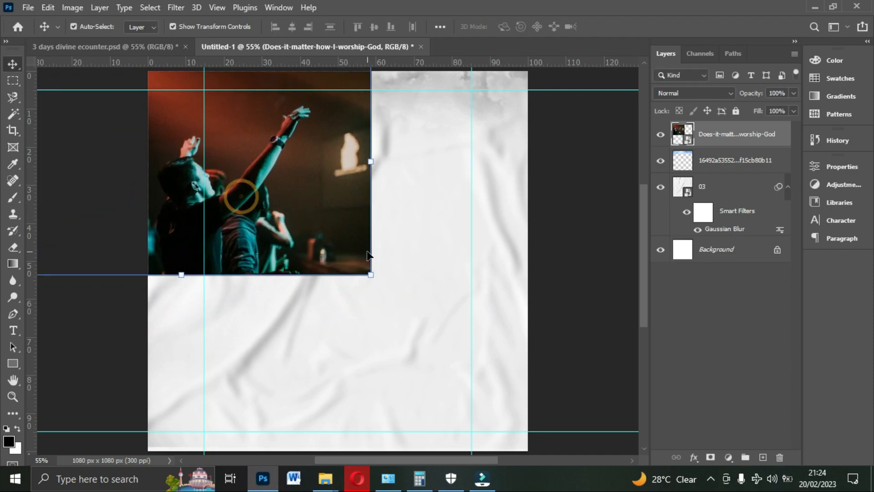
- Rasterize the worship photo layer and convert it to black and white with the default Black & White adjustment
{"action": "right_click", "coordinate": [722, 135]}
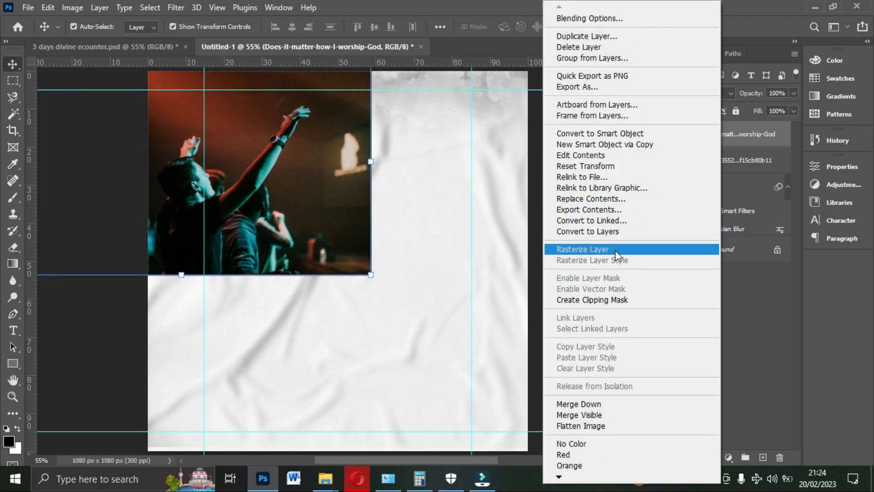
{"action": "left_click", "coordinate": [615, 250]}
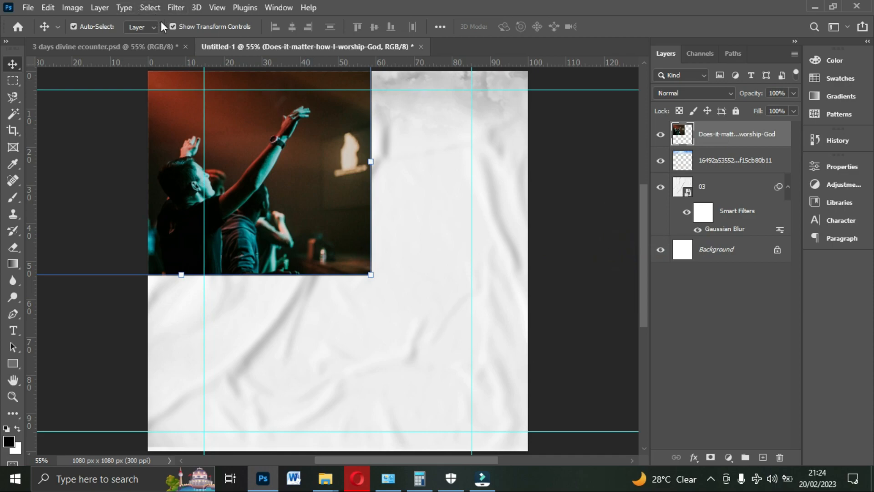
{"action": "left_click", "coordinate": [175, 7]}
{"action": "left_click", "coordinate": [73, 7]}
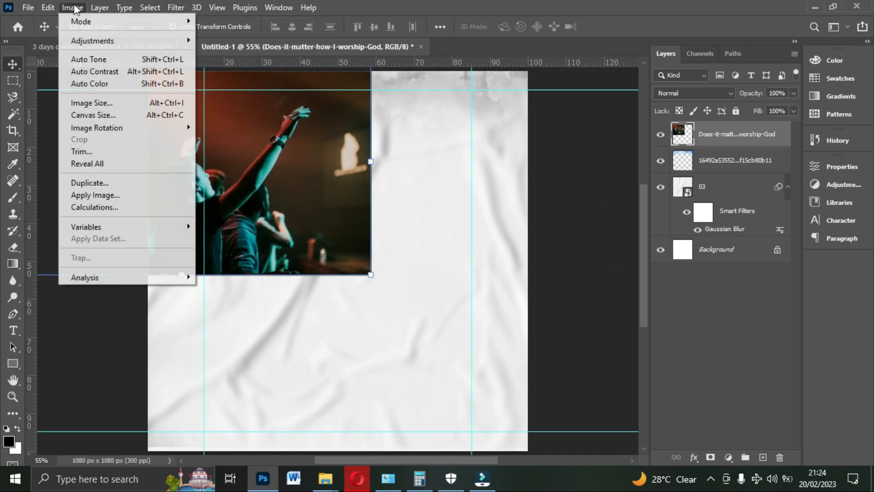
{"action": "mouse_move", "coordinate": [88, 36]}
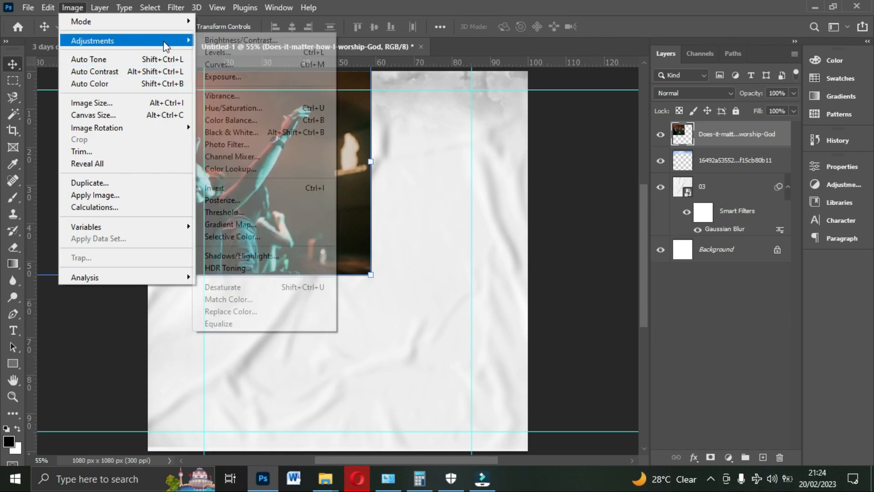
{"action": "left_click", "coordinate": [236, 132]}
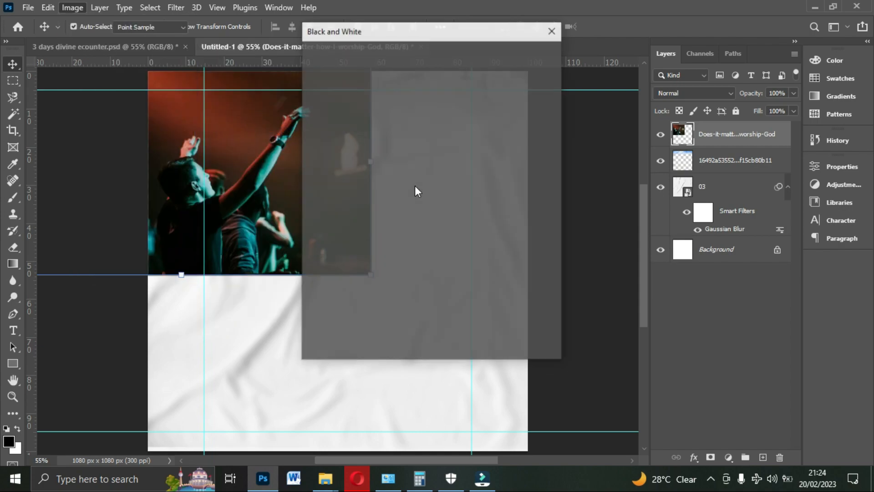
{"action": "left_click", "coordinate": [528, 55]}
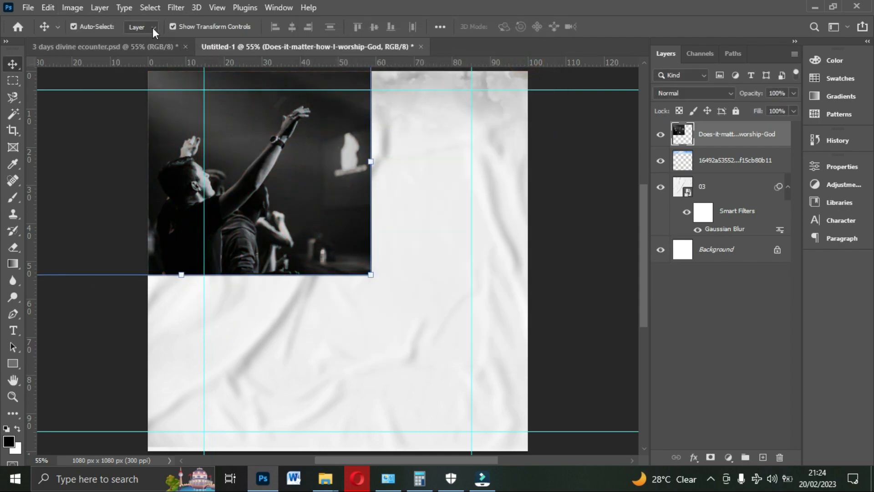
- Brighten the black-and-white worship photo with an Exposure adjustment of +2.01
{"action": "left_click", "coordinate": [70, 10]}
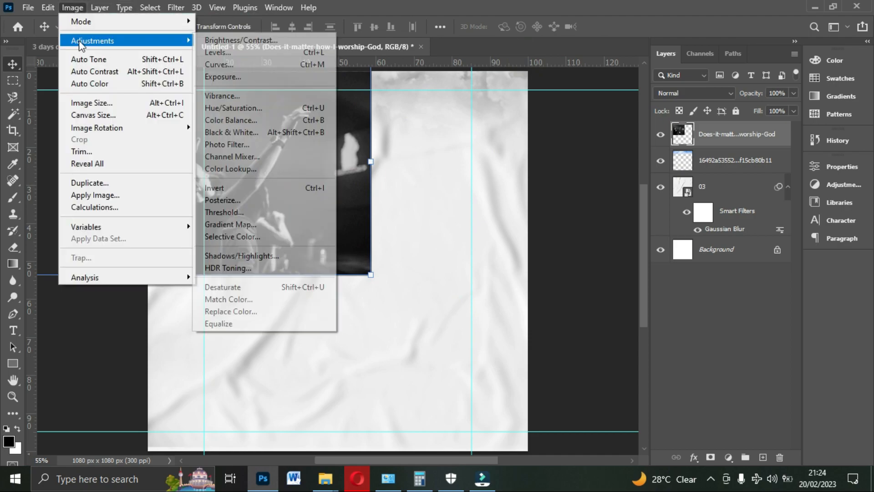
{"action": "left_click", "coordinate": [235, 81]}
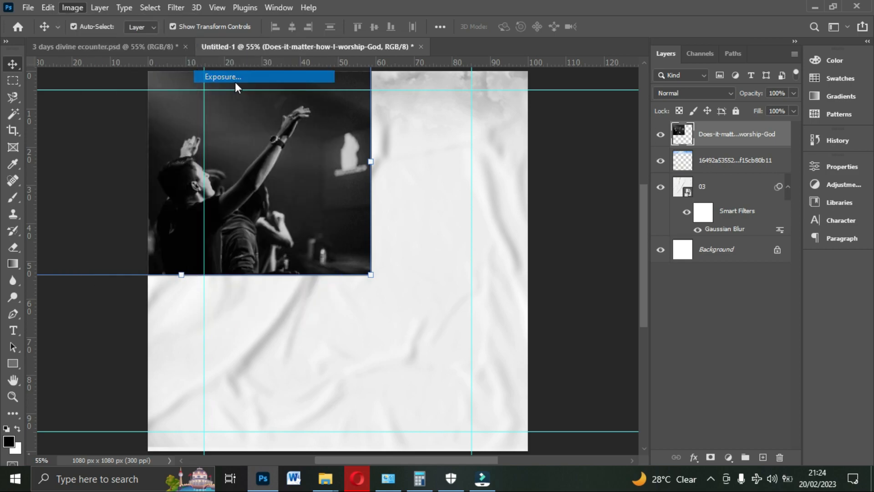
{"action": "left_click_drag", "start_coordinate": [667, 214], "coordinate": [693, 213]}
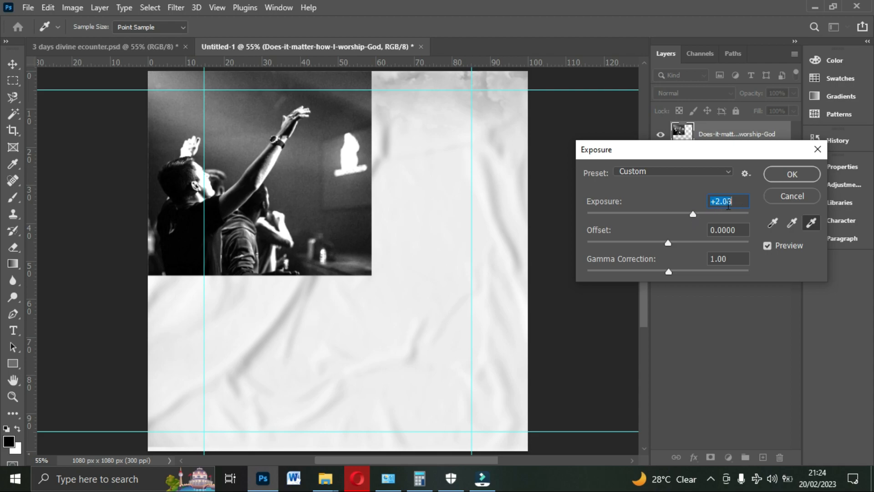
{"action": "left_click_drag", "start_coordinate": [695, 214], "coordinate": [698, 214]}
{"action": "key", "text": "Down"}
{"action": "key", "text": "Down"}
{"action": "key", "text": "Down"}
{"action": "left_click", "coordinate": [791, 174]}
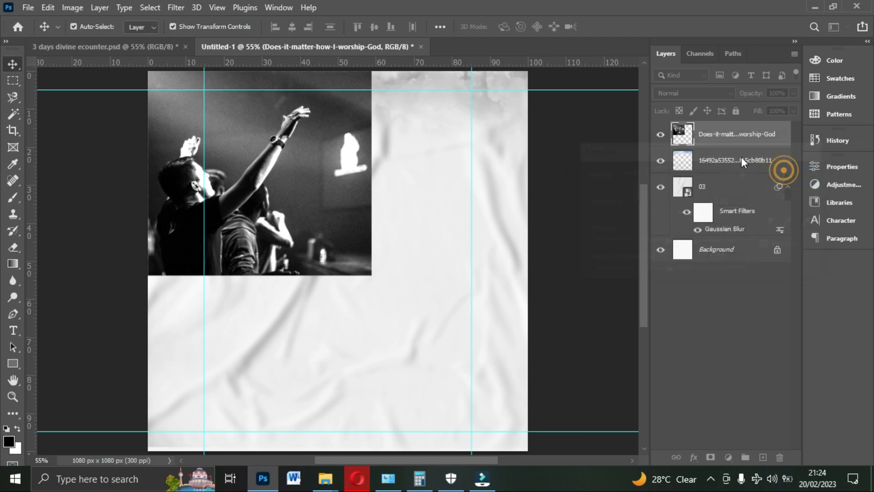
- Erase the worship photo's lower and right edges with the soft Eraser so the worshipper fades into the paper background
{"action": "left_click", "coordinate": [13, 248]}
{"action": "mouse_move", "coordinate": [178, 338]}
{"action": "left_mouse_down"}
{"action": "mouse_move", "coordinate": [254, 336]}
{"action": "mouse_move", "coordinate": [369, 304]}
{"action": "mouse_move", "coordinate": [409, 101]}
{"action": "mouse_move", "coordinate": [401, 43]}
{"action": "mouse_move", "coordinate": [369, 43]}
{"action": "mouse_move", "coordinate": [392, 54]}
{"action": "mouse_move", "coordinate": [348, 288]}
{"action": "mouse_move", "coordinate": [242, 368]}
{"action": "mouse_move", "coordinate": [65, 333]}
{"action": "mouse_move", "coordinate": [16, 129]}
{"action": "mouse_move", "coordinate": [61, 50]}
{"action": "mouse_move", "coordinate": [221, 20]}
{"action": "mouse_move", "coordinate": [327, 21]}
{"action": "mouse_move", "coordinate": [436, 47]}
{"action": "mouse_move", "coordinate": [420, 213]}
{"action": "mouse_move", "coordinate": [403, 255]}
{"action": "mouse_move", "coordinate": [308, 332]}
{"action": "mouse_move", "coordinate": [136, 330]}
{"action": "mouse_move", "coordinate": [330, 295]}
{"action": "mouse_move", "coordinate": [349, 277]}
{"action": "mouse_move", "coordinate": [84, 334]}
{"action": "mouse_move", "coordinate": [34, 75]}
{"action": "left_mouse_up"}
{"action": "left_click", "coordinate": [13, 64]}
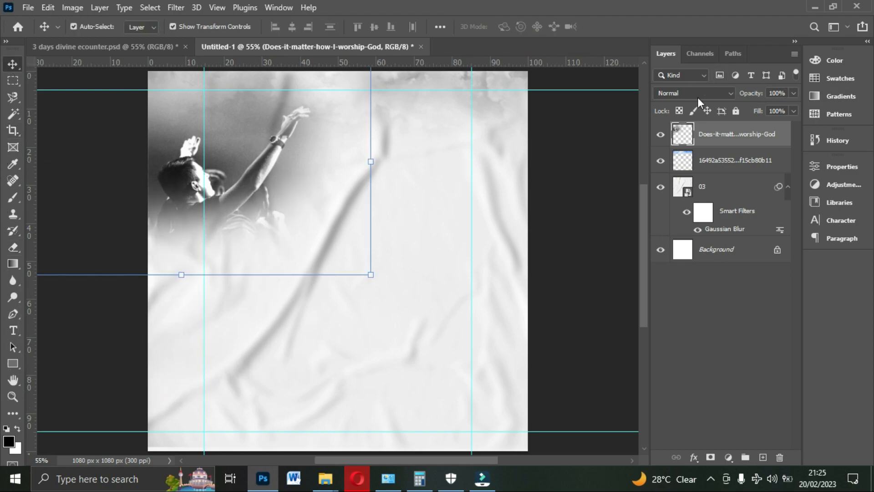
- Try the Screen blend mode on the worship photo layer, then return it to Normal
{"action": "left_click", "coordinate": [794, 94]}
{"action": "left_click", "coordinate": [701, 95]}
{"action": "left_click", "coordinate": [699, 95]}
{"action": "left_click", "coordinate": [698, 95]}
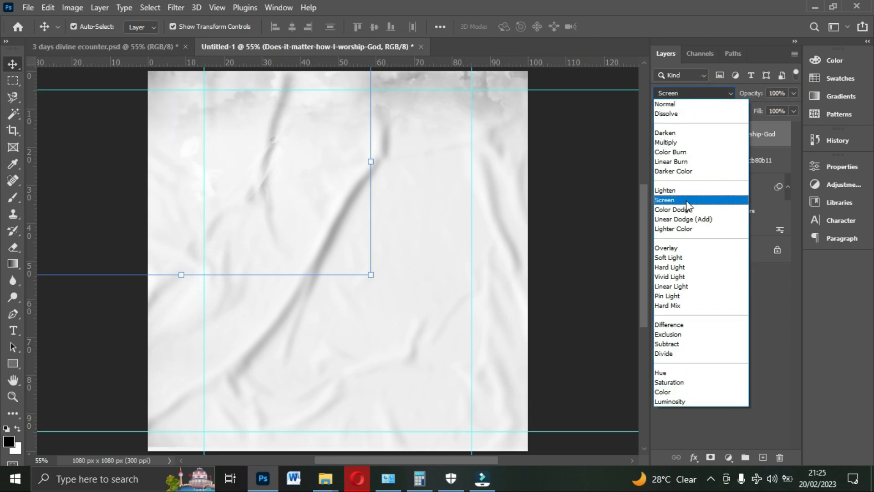
{"action": "left_click", "coordinate": [704, 90]}
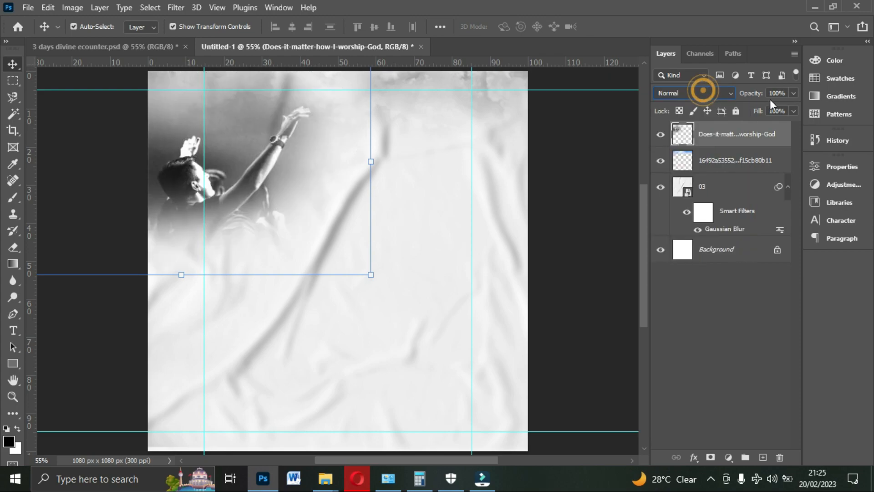
- Lower the worship photo layer's opacity to 30%
{"action": "left_click", "coordinate": [795, 94]}
{"action": "left_click_drag", "start_coordinate": [778, 110], "coordinate": [766, 116]}
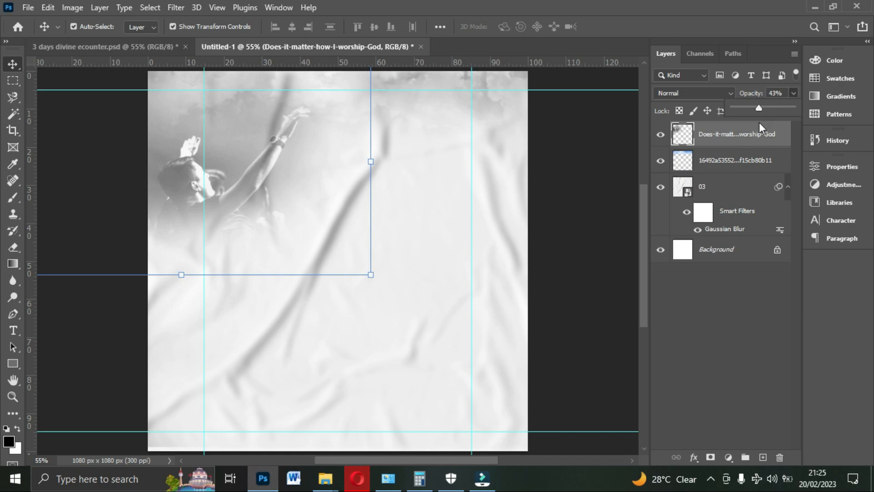
{"action": "left_click_drag", "start_coordinate": [759, 122], "coordinate": [755, 125]}
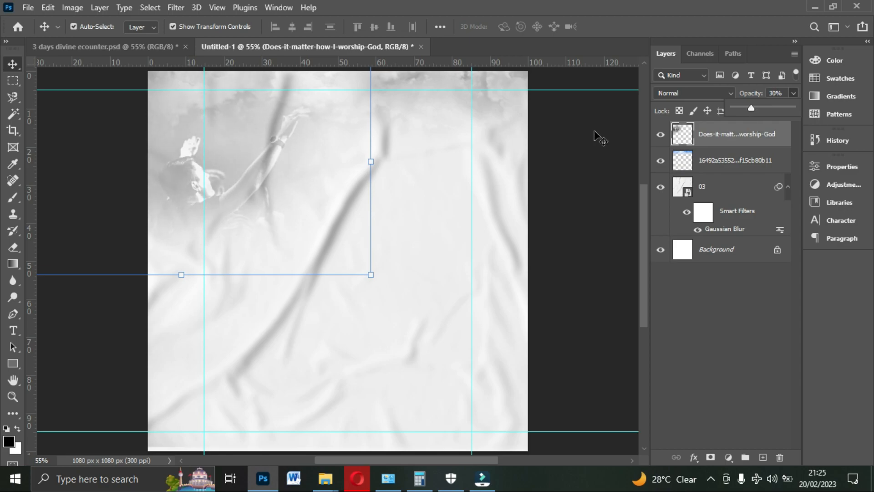
- Set the Gaussian Blur radius on the paper texture layer 03 to 11.4 pixels
{"action": "left_click", "coordinate": [459, 240]}
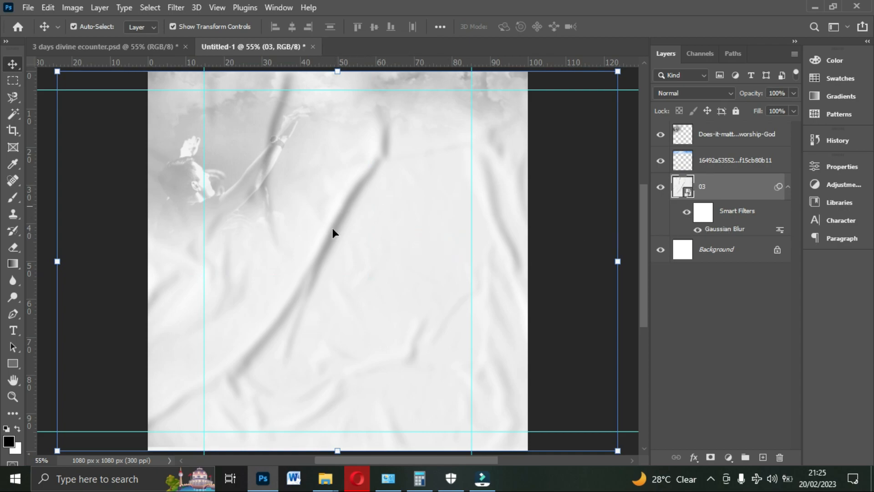
{"action": "double_click", "coordinate": [727, 230]}
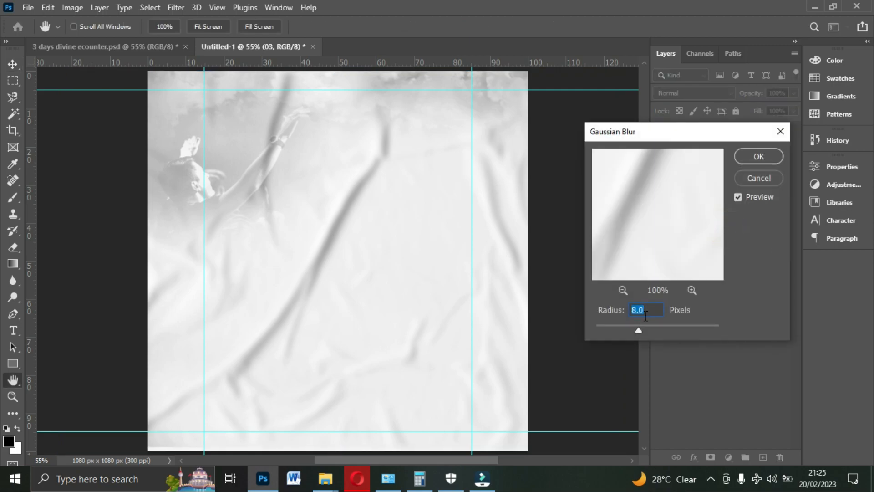
{"action": "left_click", "coordinate": [639, 325]}
{"action": "left_click_drag", "start_coordinate": [643, 329], "coordinate": [648, 330]}
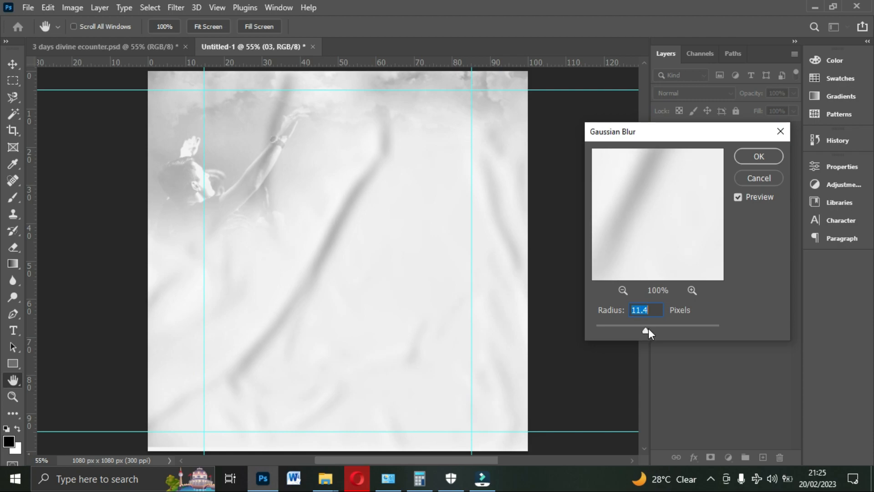
{"action": "left_click", "coordinate": [745, 159]}
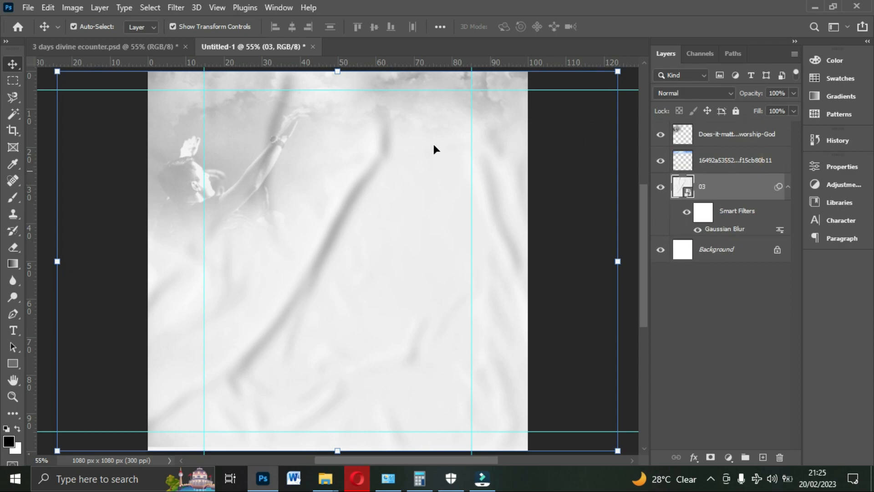
- Group the worship photo, sky and paper texture layers together
{"action": "left_click", "coordinate": [751, 135]}
{"action": "left_click", "coordinate": [725, 137]}
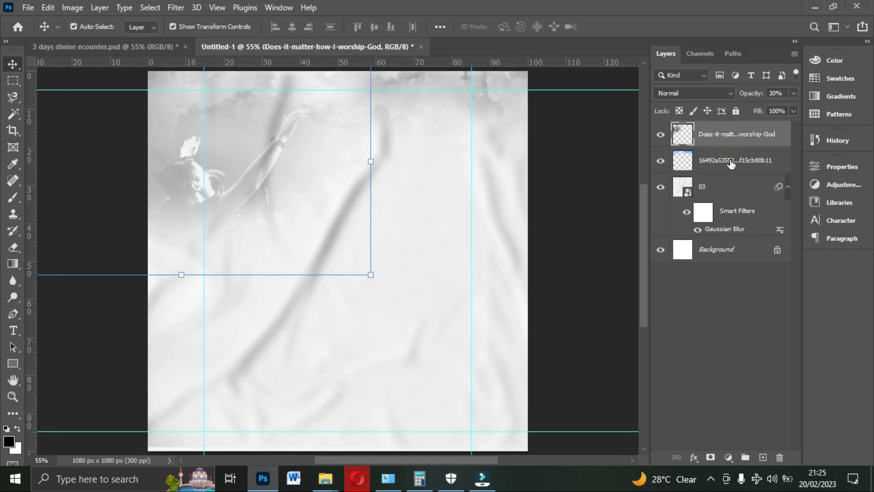
{"action": "left_click", "coordinate": [730, 160], "text": "ctrl"}
{"action": "left_click", "coordinate": [723, 188], "text": "ctrl"}
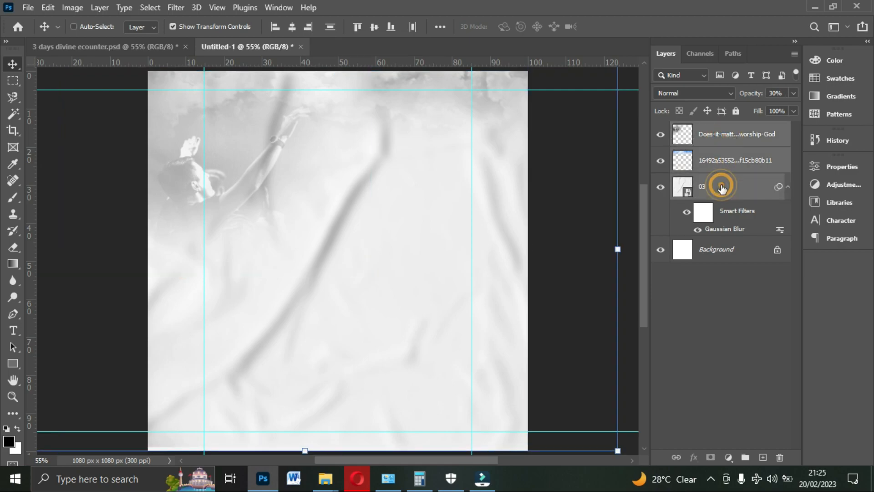
{"action": "key", "text": "ctrl+g"}
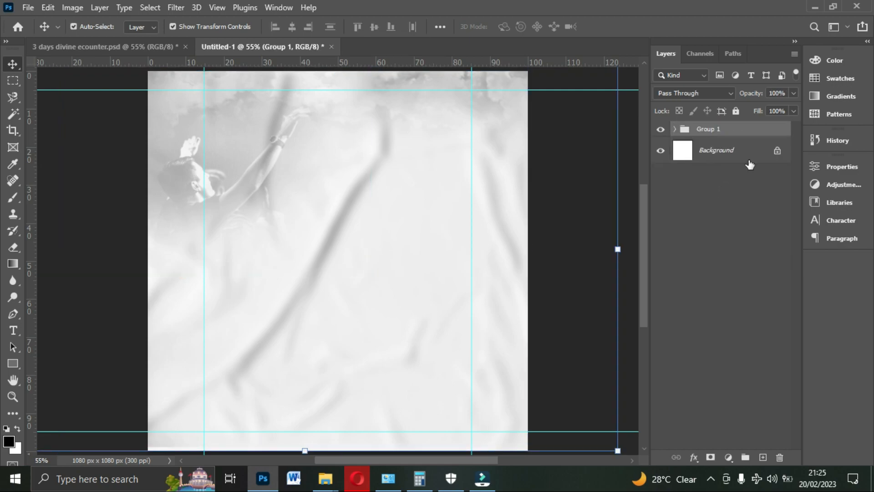
- Rename the new layer group as BACKGROUNDS
{"action": "double_click", "coordinate": [721, 129]}
{"action": "type", "text": "BACKGROUNDS"}
{"action": "key", "text": "Return"}
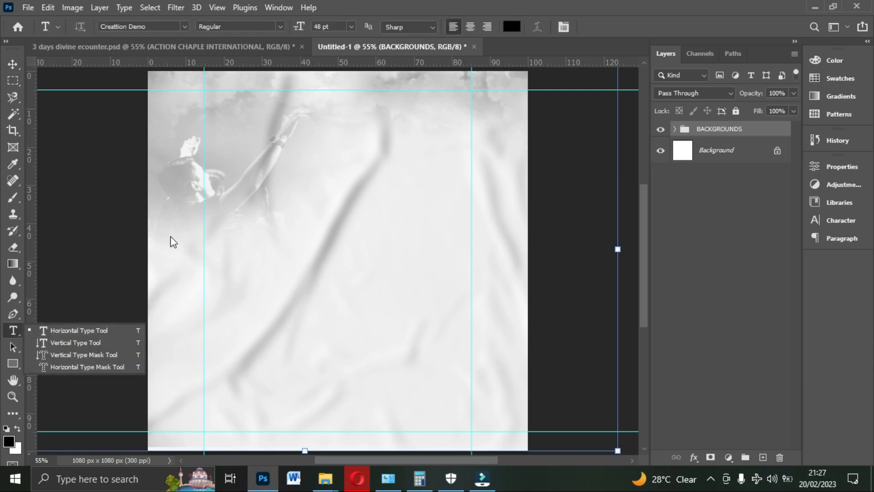
- Set the text color of the Horizontal Type tool to black (000000)
{"action": "left_click", "coordinate": [512, 27]}
{"action": "mouse_move", "coordinate": [578, 173]}
{"action": "left_mouse_down"}
{"action": "mouse_move", "coordinate": [686, 267]}
{"action": "mouse_move", "coordinate": [701, 299]}
{"action": "left_mouse_up"}
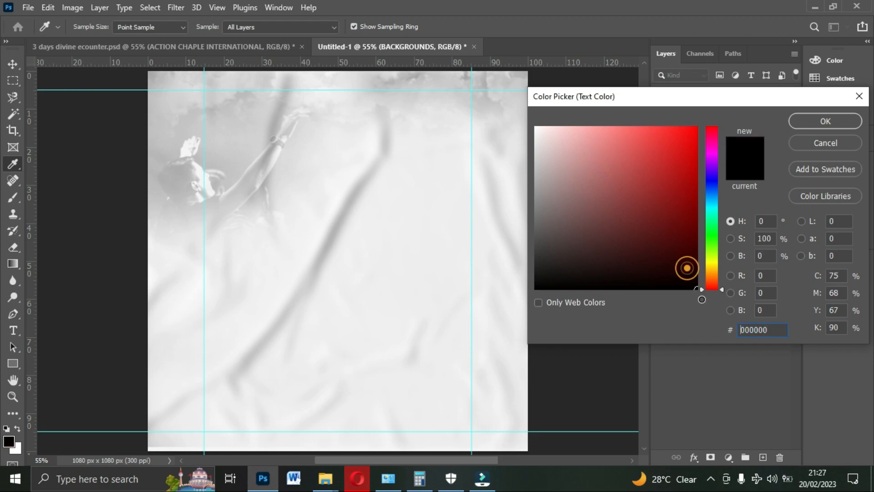
{"action": "left_click", "coordinate": [820, 121]}
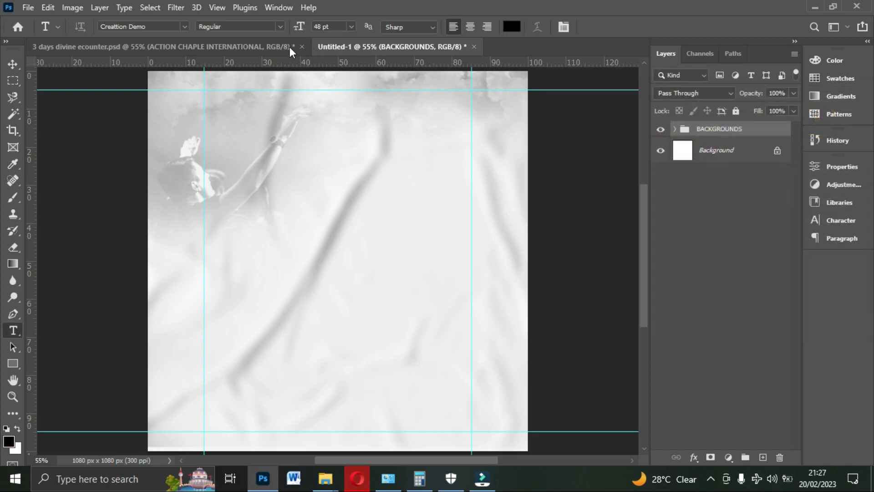
- Set the Horizontal Type tool's font to Montserrat with the Bold style
{"action": "left_click", "coordinate": [838, 219]}
{"action": "left_click", "coordinate": [739, 183]}
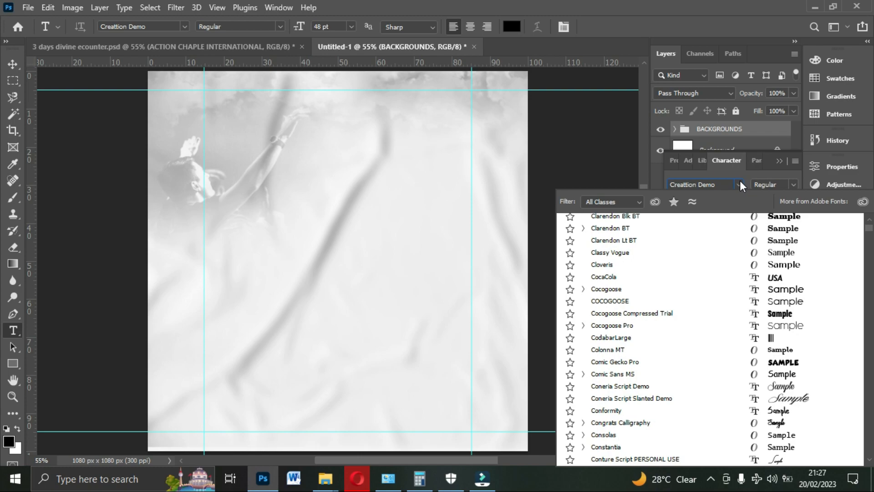
{"action": "type", "text": "Montserrat"}
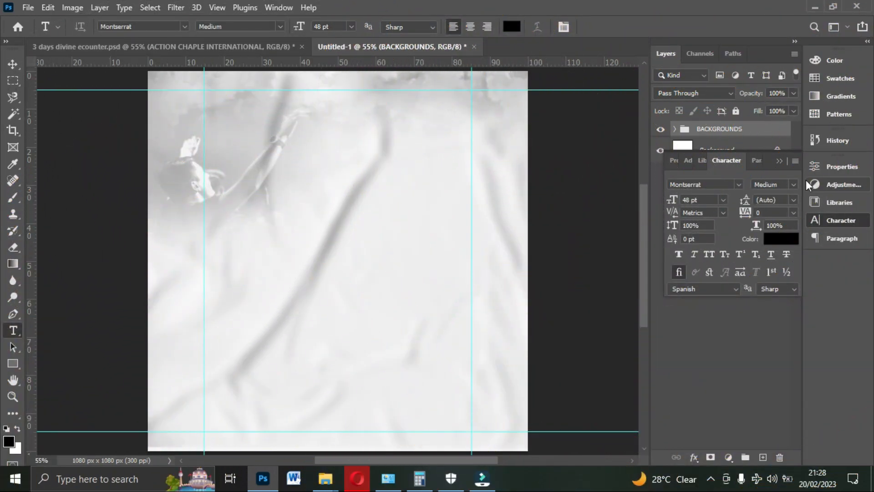
{"action": "left_click", "coordinate": [793, 185]}
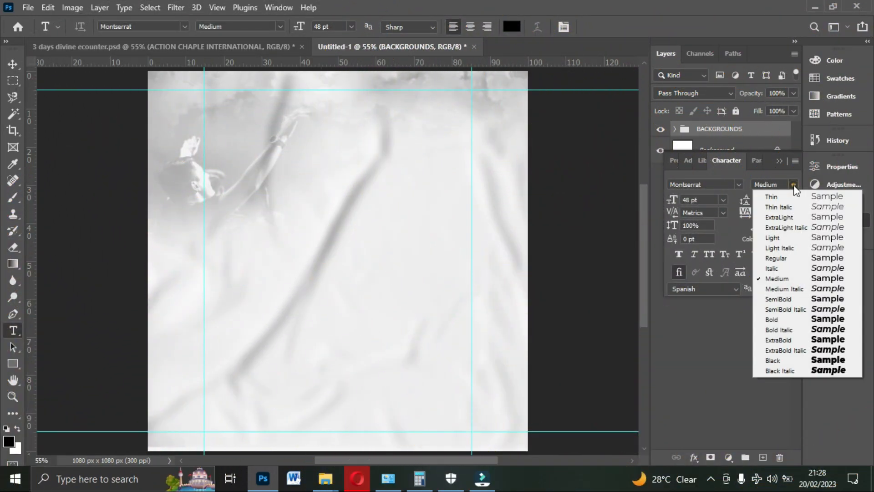
{"action": "left_click", "coordinate": [783, 319]}
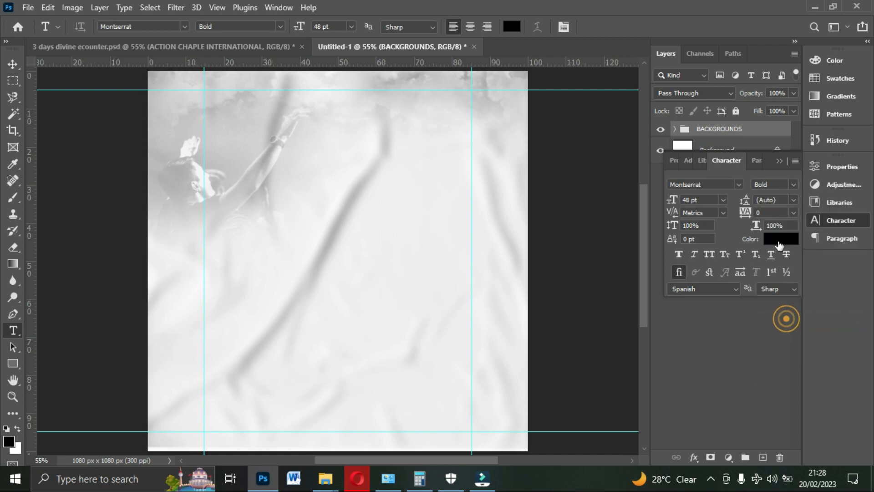
- Set the type tracking to -25 and the font size to 9 pt
{"action": "left_click", "coordinate": [792, 212]}
{"action": "left_click", "coordinate": [791, 211]}
{"action": "left_click", "coordinate": [793, 212]}
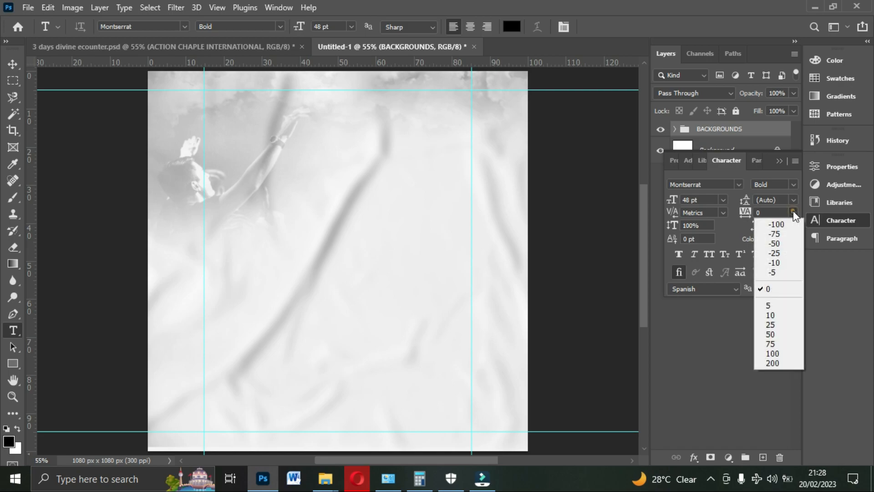
{"action": "left_click", "coordinate": [777, 250]}
{"action": "left_click", "coordinate": [722, 199]}
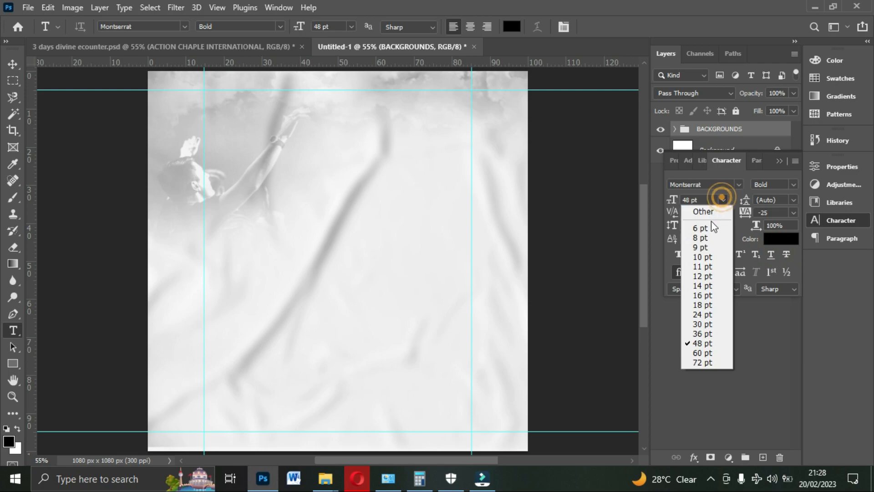
{"action": "left_click", "coordinate": [702, 248]}
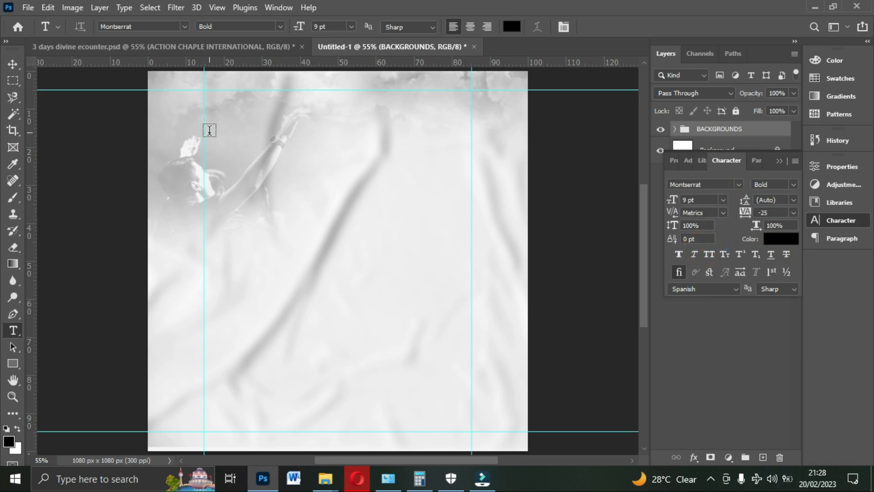
- Add the text ACTION CHAPEL INTERNATIONAL on one line near the top of the flyer
{"action": "left_click", "coordinate": [243, 133]}
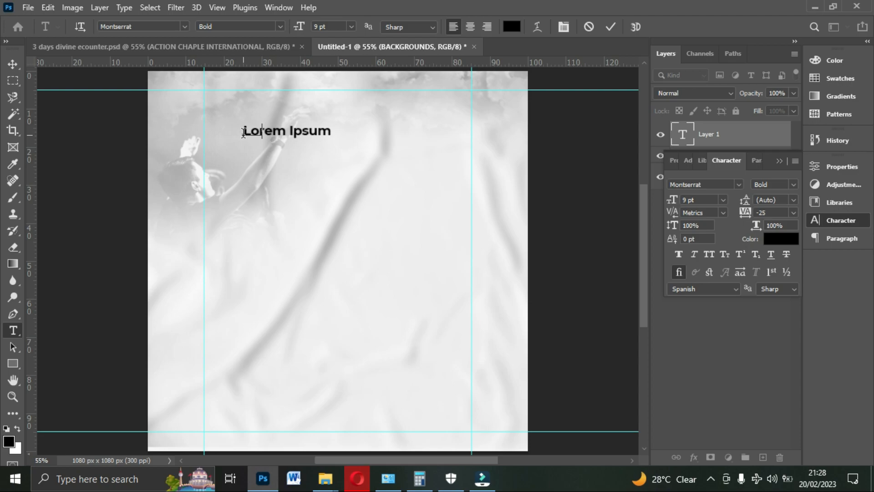
{"action": "type", "text": "ACTION CHA"}
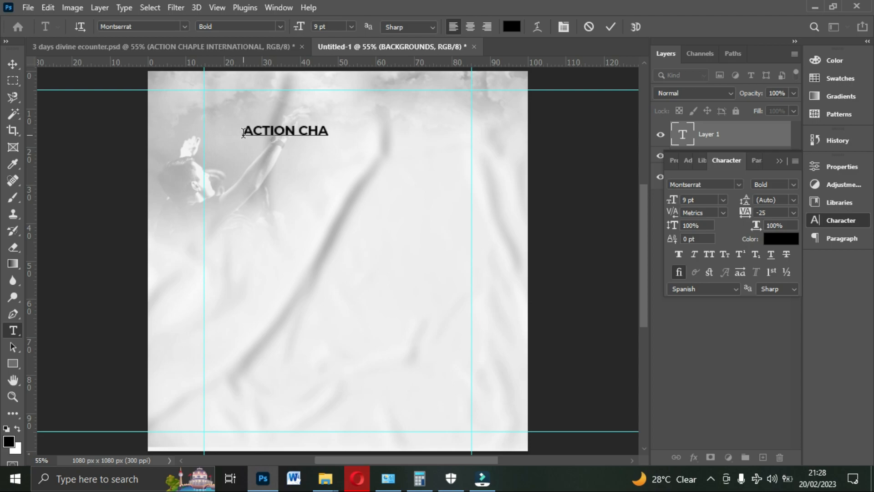
{"action": "type", "text": "PEL INTERNATON"}
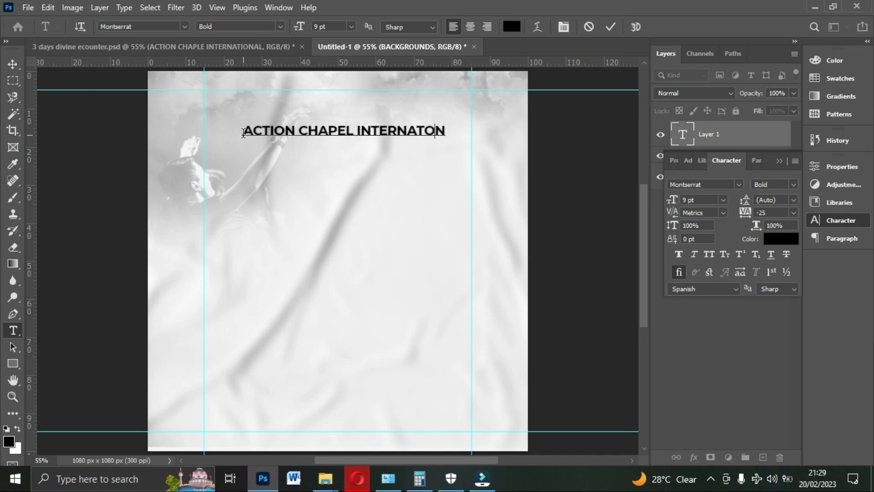
{"action": "key", "text": "Delete"}
{"action": "key", "text": "Delete"}
{"action": "key", "text": "Delete"}
{"action": "key", "text": "Delete"}
{"action": "key", "text": "Delete"}
{"action": "key", "text": "Delete"}
{"action": "key", "text": "Delete"}
{"action": "key", "text": "Delete"}
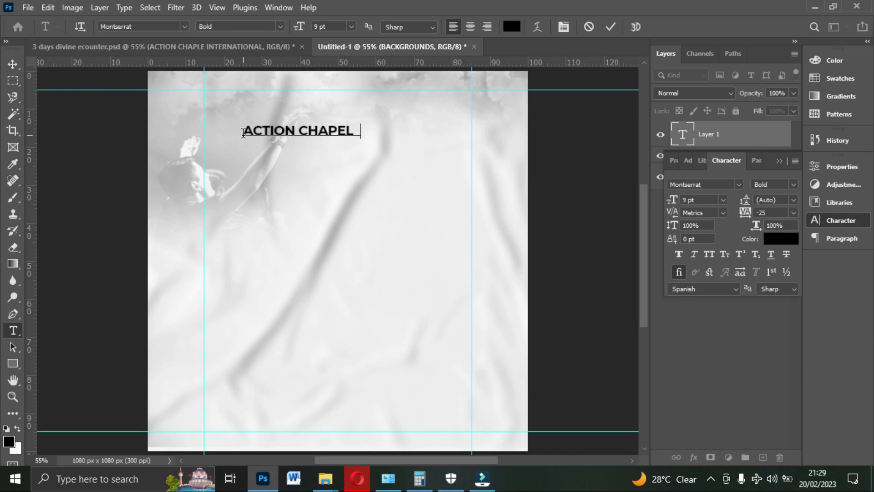
{"action": "type", "text": "INTERNATI"}
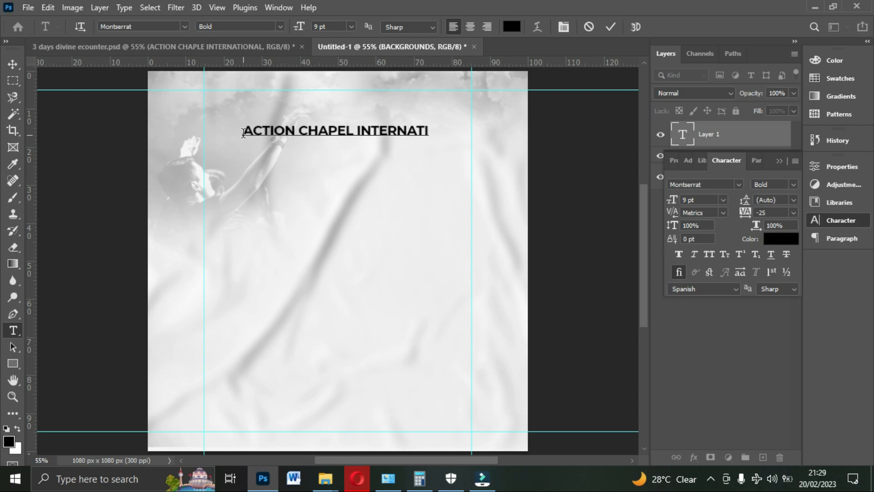
{"action": "type", "text": "ONAL"}
{"action": "left_click", "coordinate": [611, 27]}
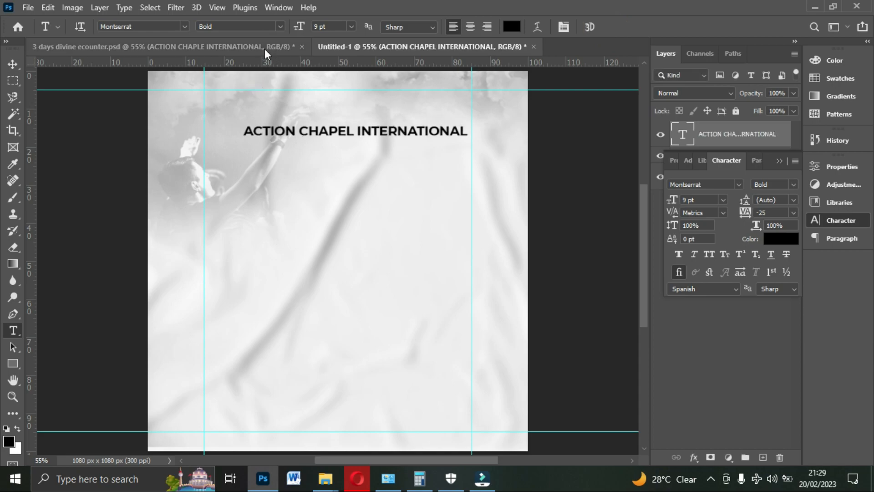
- Break the church name into two lines after CHAPEL, as in the reference flyer, and move it near the upper-left guide intersection
{"action": "left_click", "coordinate": [264, 46]}
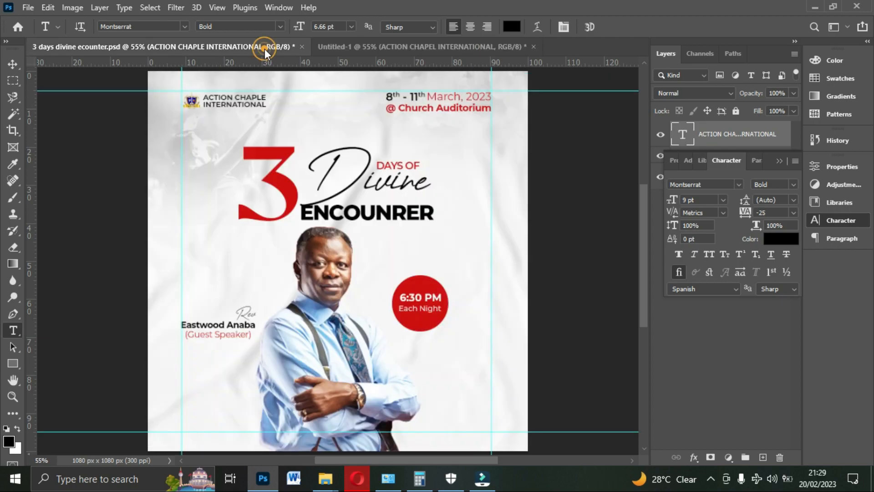
{"action": "left_click", "coordinate": [365, 47]}
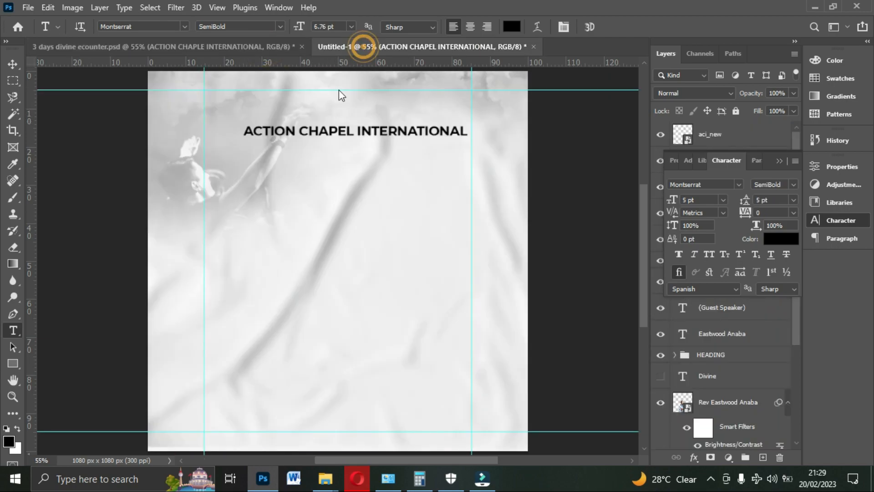
{"action": "left_click", "coordinate": [358, 131]}
{"action": "key", "text": "Return"}
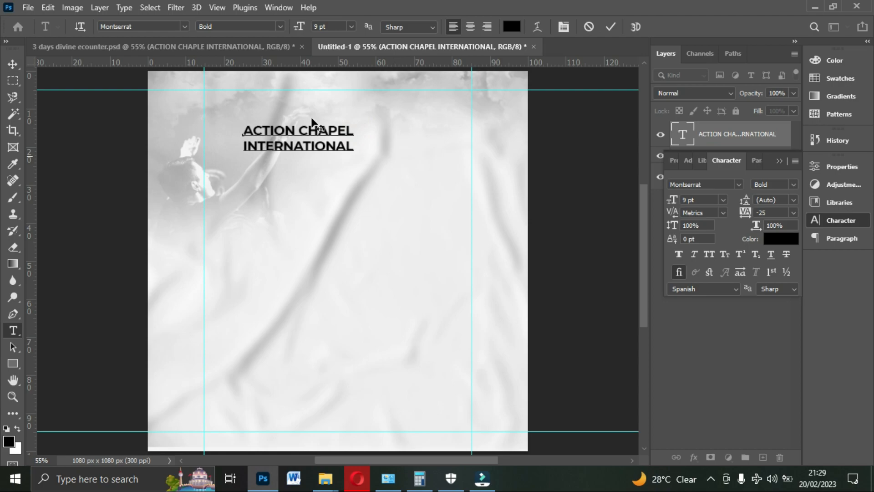
{"action": "left_click", "coordinate": [12, 64]}
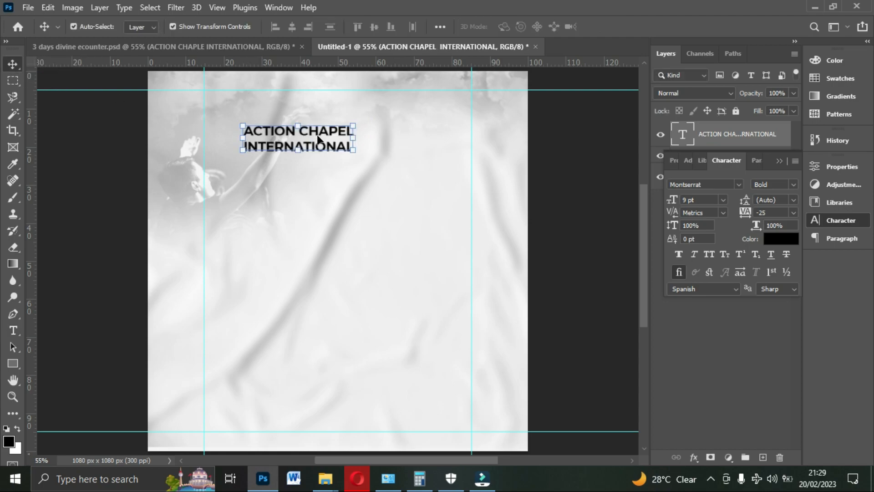
{"action": "left_click_drag", "start_coordinate": [319, 141], "coordinate": [288, 110]}
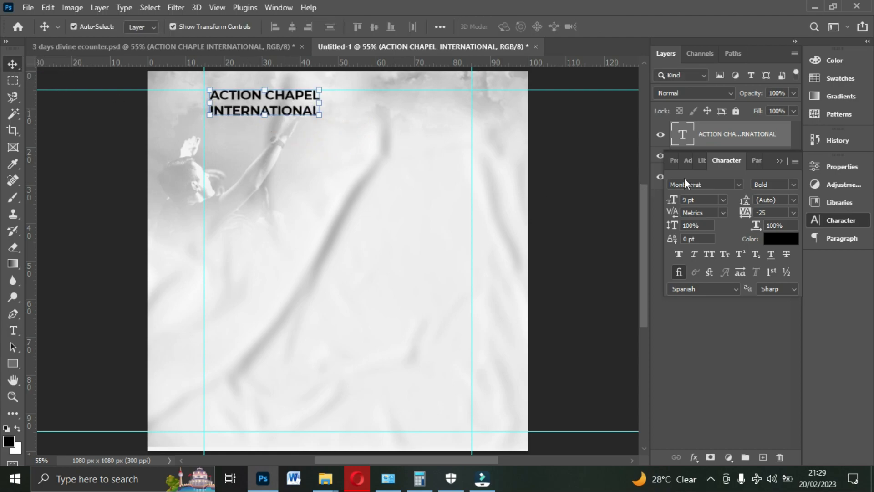
- Change the church name's font style to Montserrat SemiBold, trying Regular first
{"action": "left_click", "coordinate": [792, 184]}
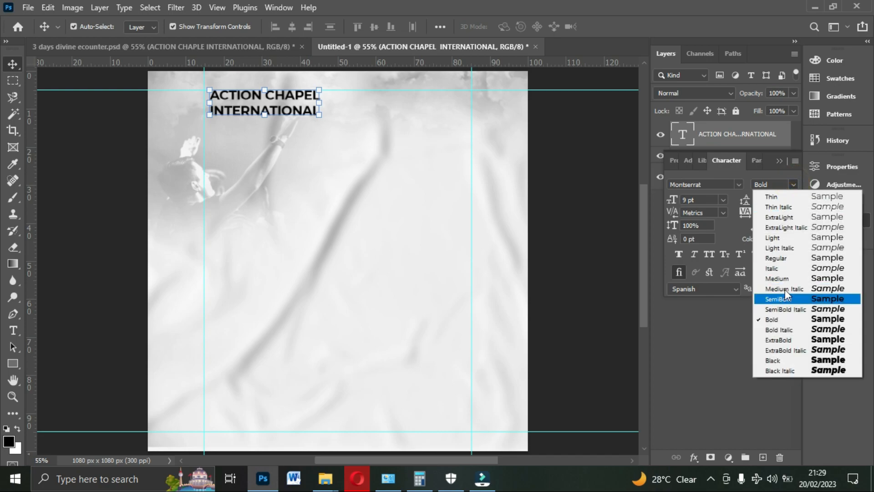
{"action": "left_click", "coordinate": [780, 259]}
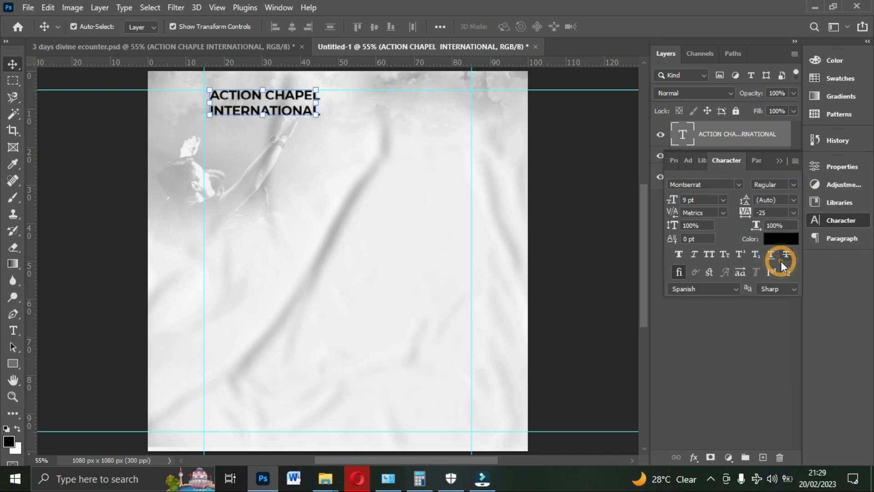
{"action": "left_click", "coordinate": [792, 183]}
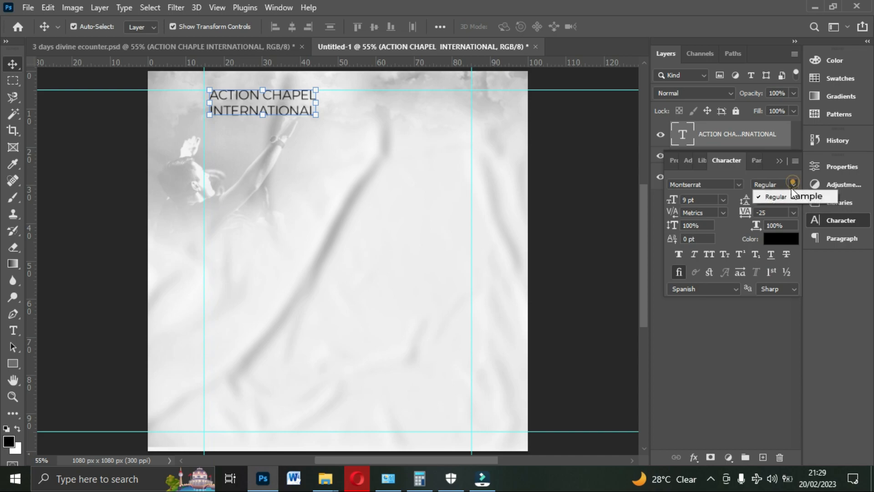
{"action": "left_click", "coordinate": [738, 185]}
{"action": "left_click", "coordinate": [737, 185]}
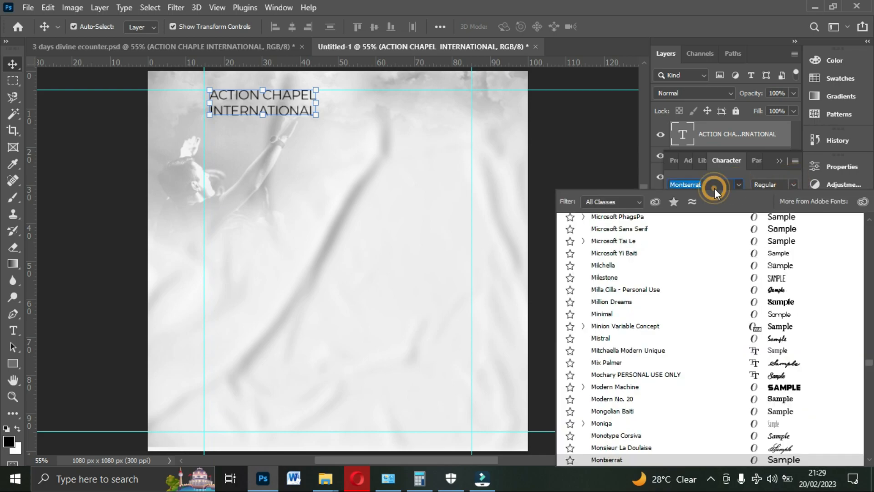
{"action": "left_click", "coordinate": [715, 188]}
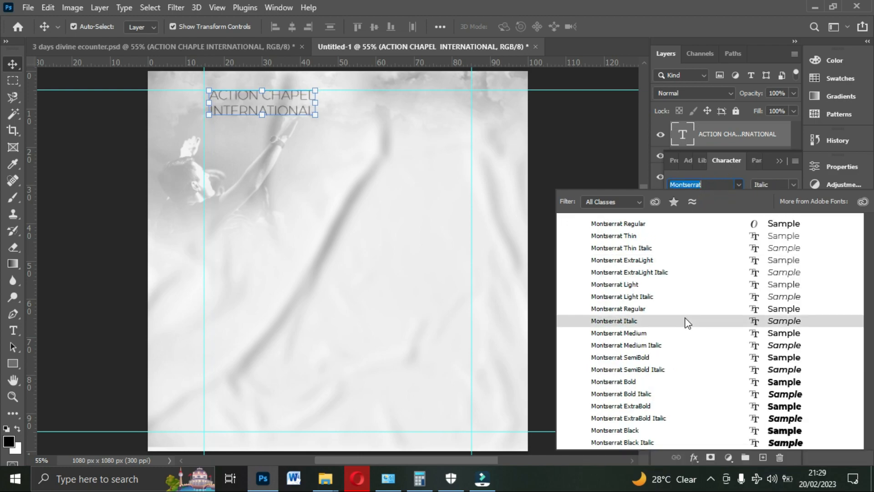
{"action": "left_click", "coordinate": [685, 357]}
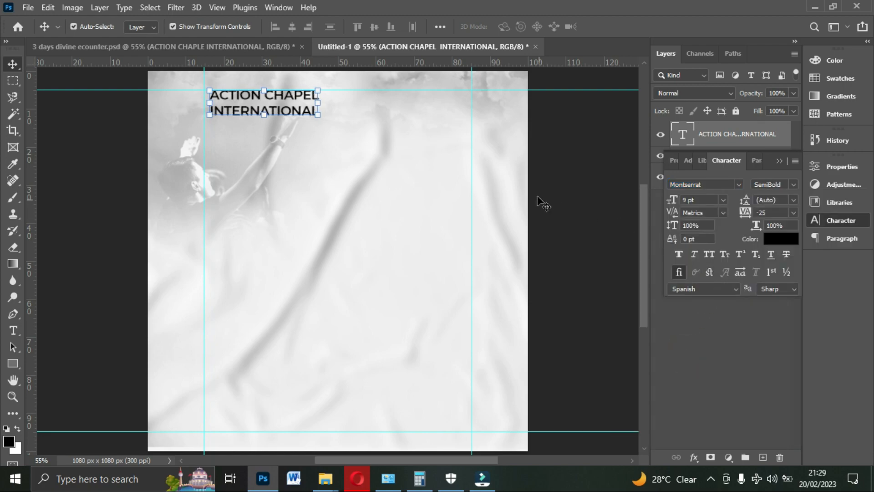
- Set the church name's font size to 6 pt and move it inward from the flyer's left guide
{"action": "left_click", "coordinate": [709, 203]}
{"action": "type", "text": "6"}
{"action": "key", "text": "Return"}
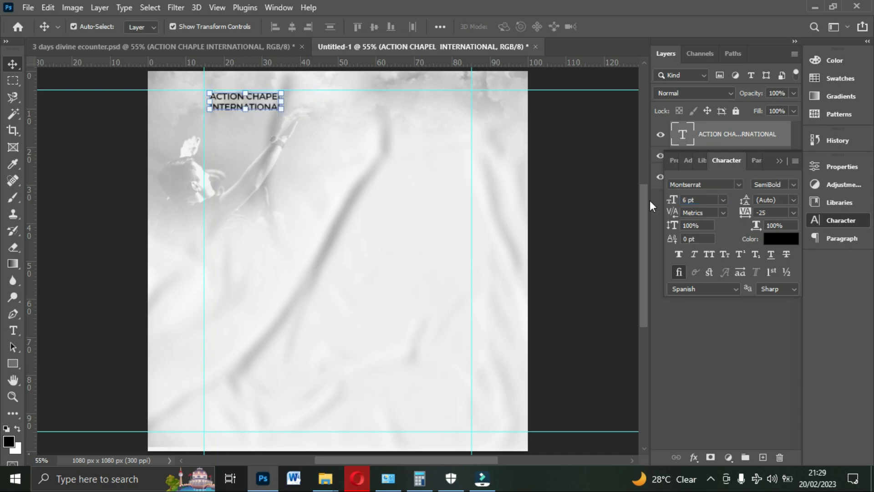
{"action": "left_click_drag", "start_coordinate": [264, 108], "coordinate": [282, 109]}
- Set the church name's font style to Medium and align the text's top with the upper guide
{"action": "left_click", "coordinate": [794, 185]}
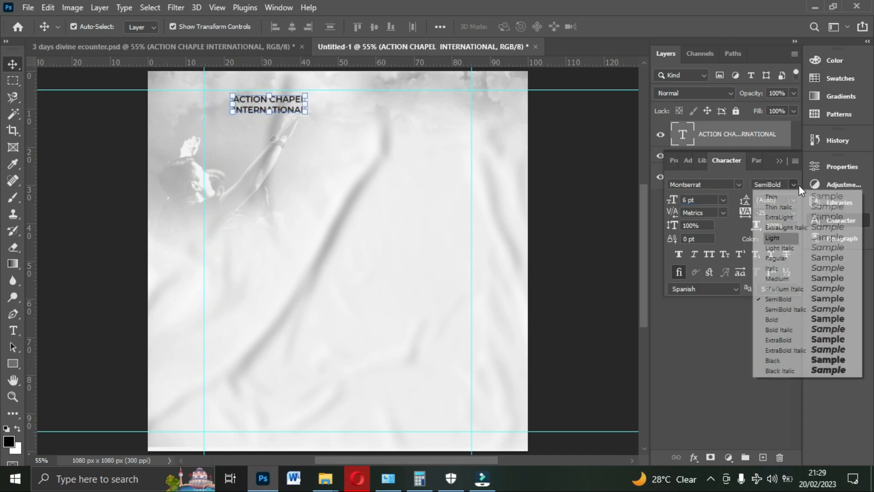
{"action": "left_click", "coordinate": [781, 278]}
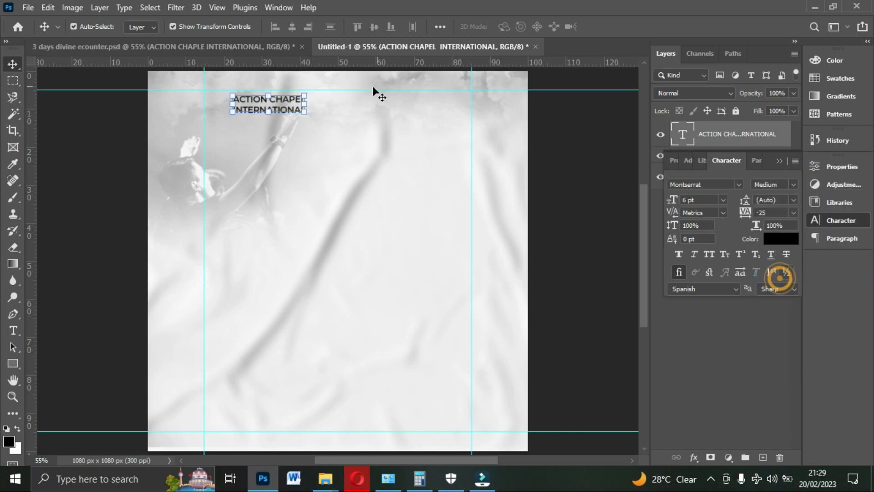
{"action": "left_click_drag", "start_coordinate": [283, 109], "coordinate": [286, 105]}
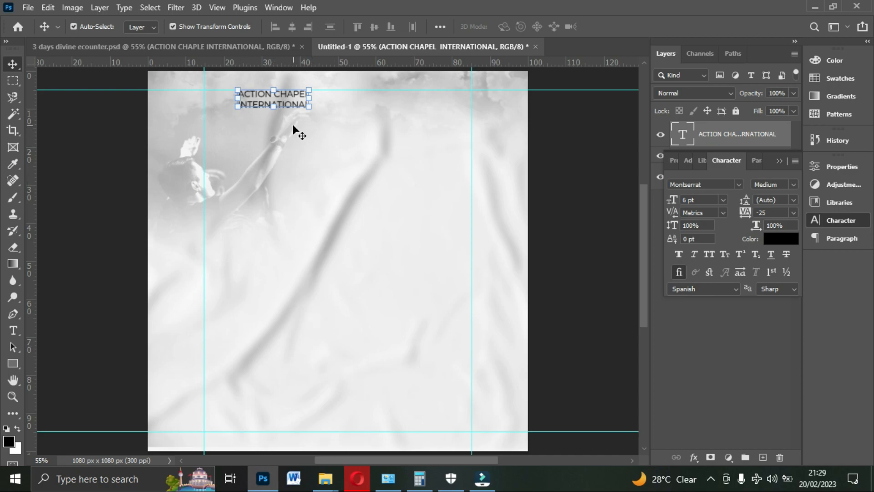
- Place the aci_new logo on the flyer from File Explorer's folder 5DAYS FREE CLASS > ASGN 1 > ASGN 1
{"action": "mouse_move", "coordinate": [325, 478]}
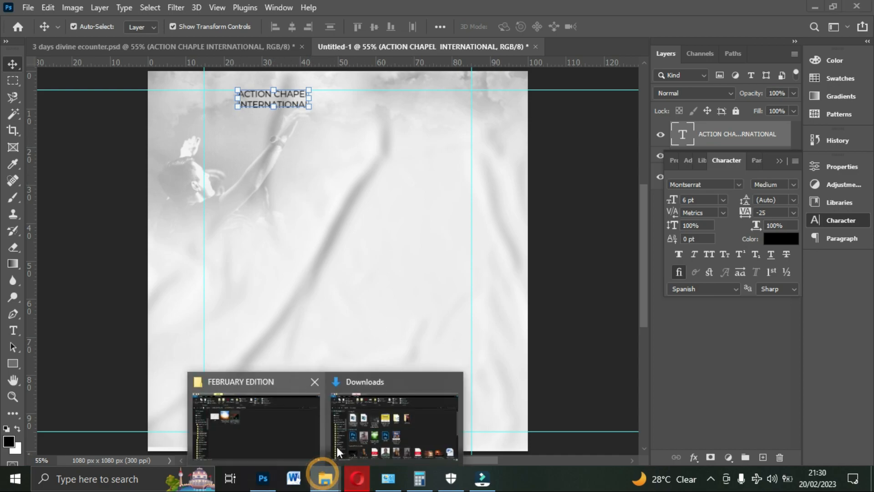
{"action": "left_click", "coordinate": [253, 426]}
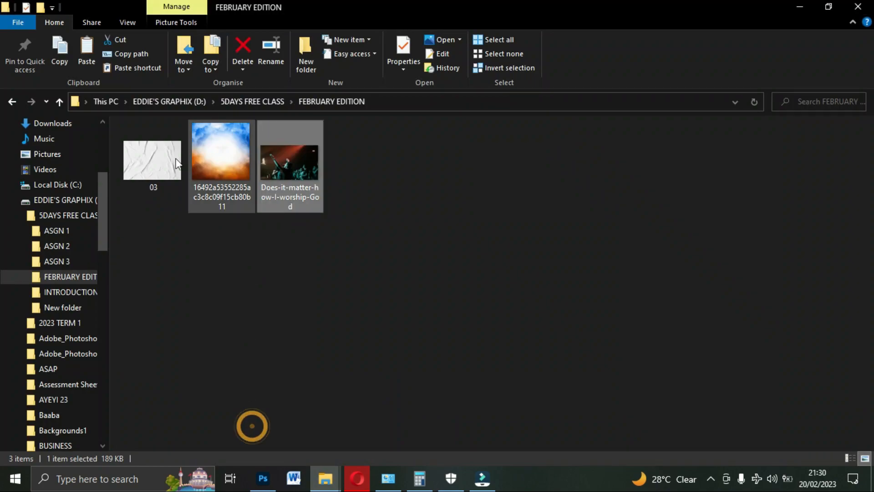
{"action": "left_click", "coordinate": [12, 102]}
{"action": "double_click", "coordinate": [154, 161]}
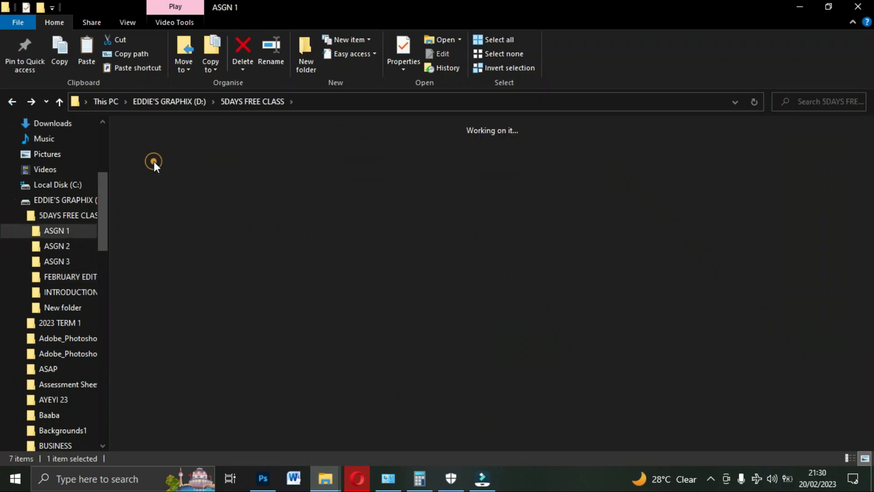
{"action": "double_click", "coordinate": [153, 159]}
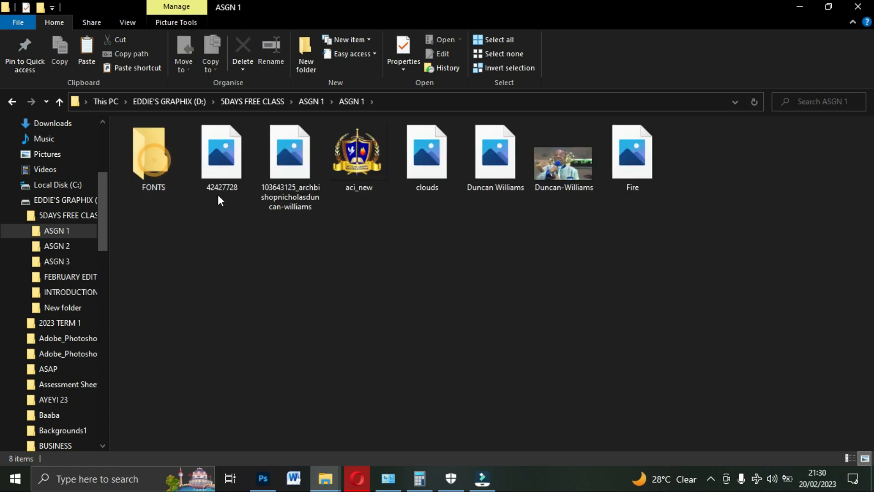
{"action": "left_click_drag", "start_coordinate": [359, 160], "coordinate": [250, 186]}
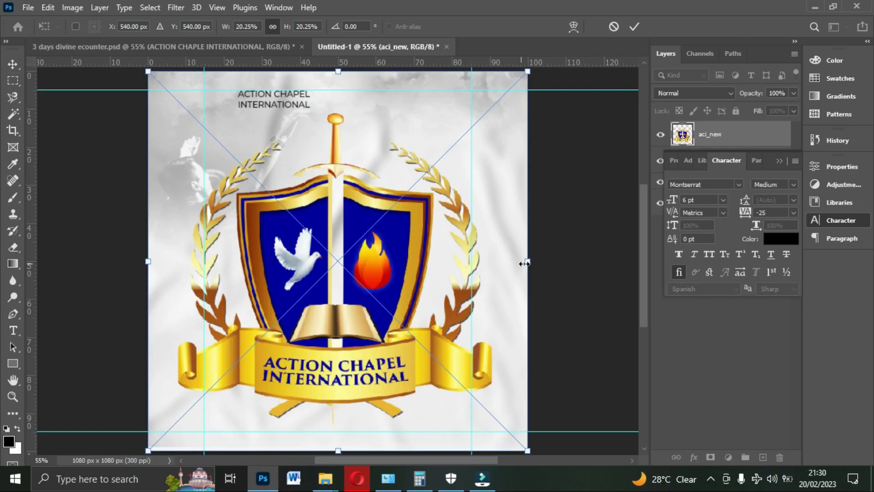
- Scale the aci_new logo down to a small emblem at the corner where the left and upper guides meet
{"action": "left_click_drag", "start_coordinate": [524, 264], "coordinate": [216, 196]}
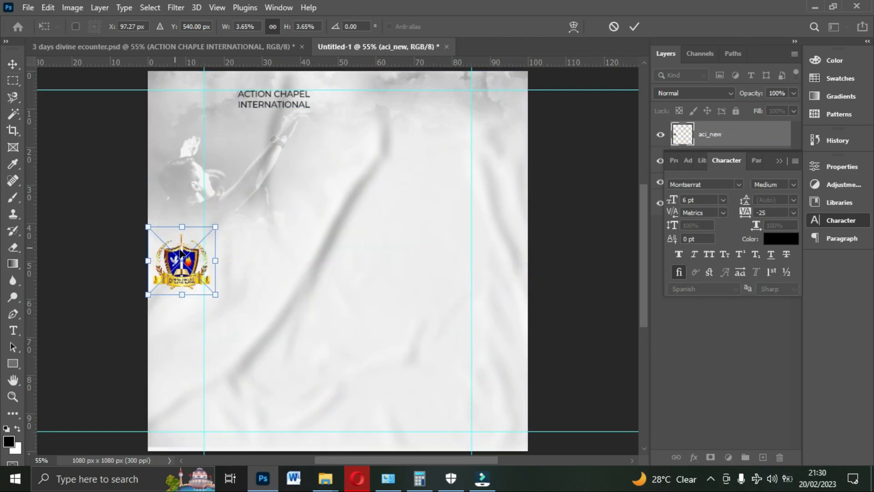
{"action": "left_click_drag", "start_coordinate": [180, 252], "coordinate": [230, 74]}
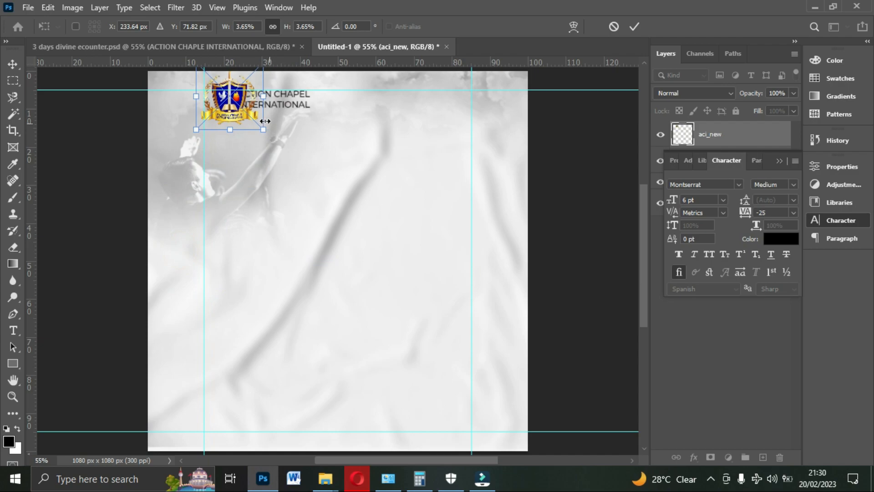
{"action": "left_click_drag", "start_coordinate": [240, 119], "coordinate": [285, 104]}
{"action": "key", "text": "Return"}
- Move the church name close beside the logo and nudge it slightly up and left to line up
{"action": "left_click", "coordinate": [308, 125]}
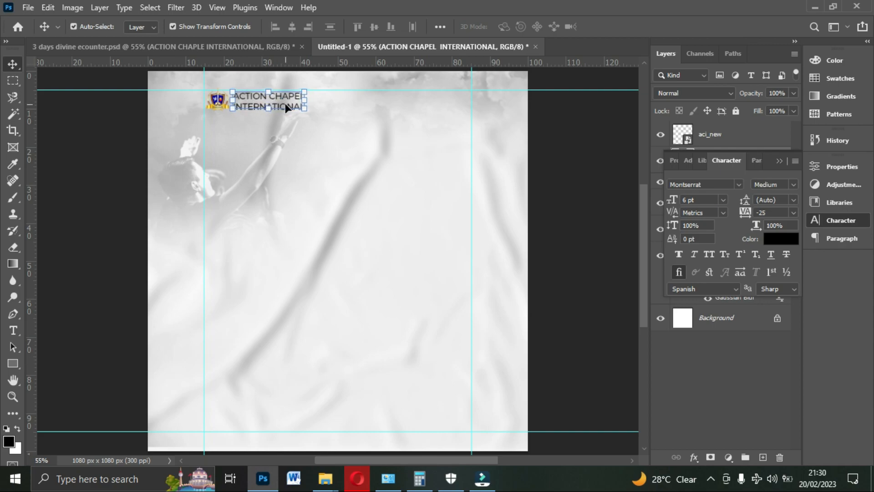
{"action": "key", "text": "Up"}
{"action": "key", "text": "Left"}
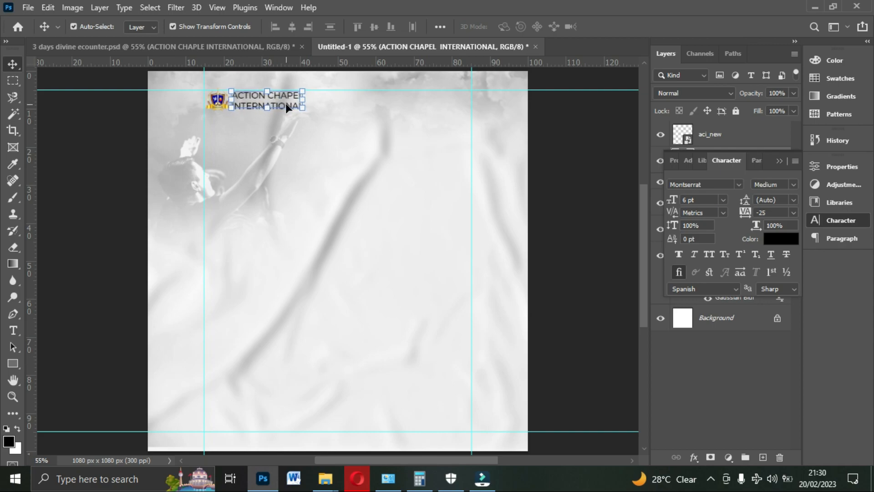
{"action": "left_click", "coordinate": [591, 179]}
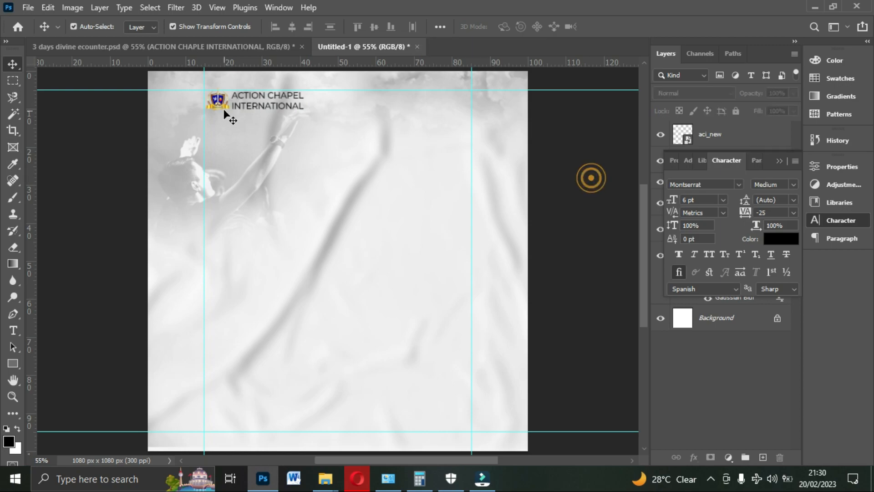
- Duplicate the church name near the right guide, change its text to "8TH - 11TH March, 2023" and move it up to the upper guide
{"action": "left_click", "coordinate": [263, 106]}
{"action": "key", "text": "ctrl+j"}
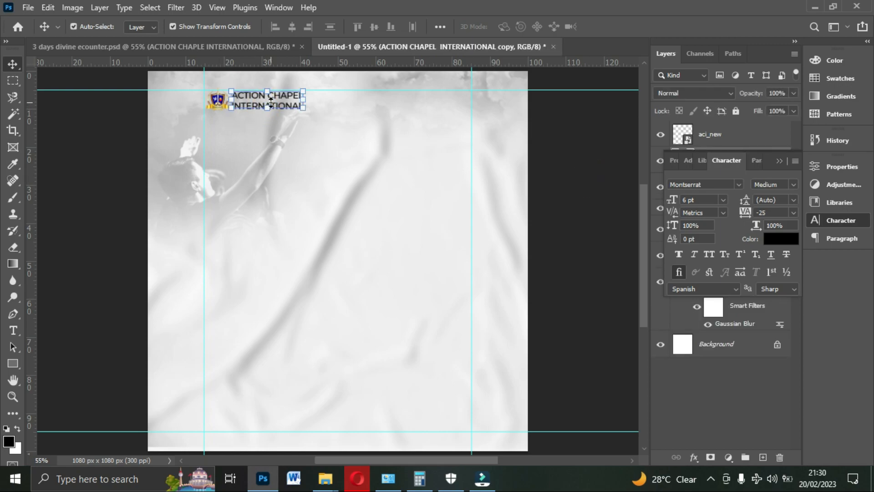
{"action": "left_click_drag", "start_coordinate": [270, 103], "coordinate": [426, 119]}
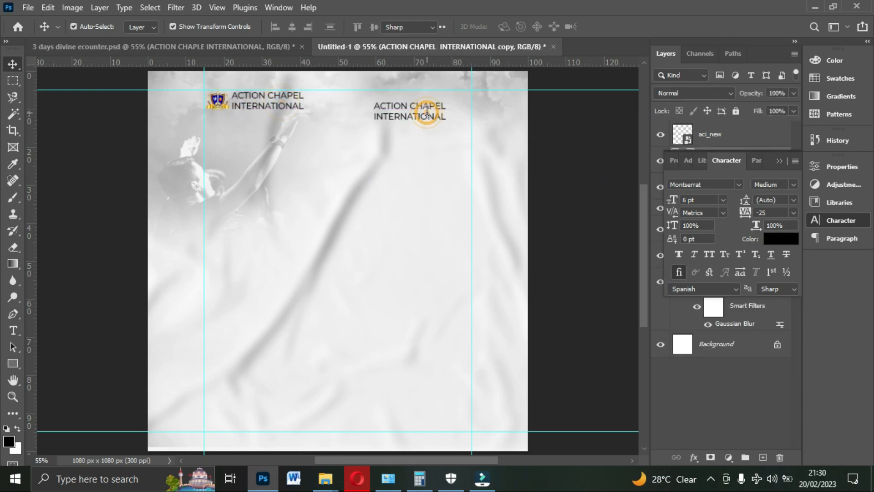
{"action": "double_click", "coordinate": [427, 111]}
{"action": "type", "text": "8TH - 11TH March, 2023"}
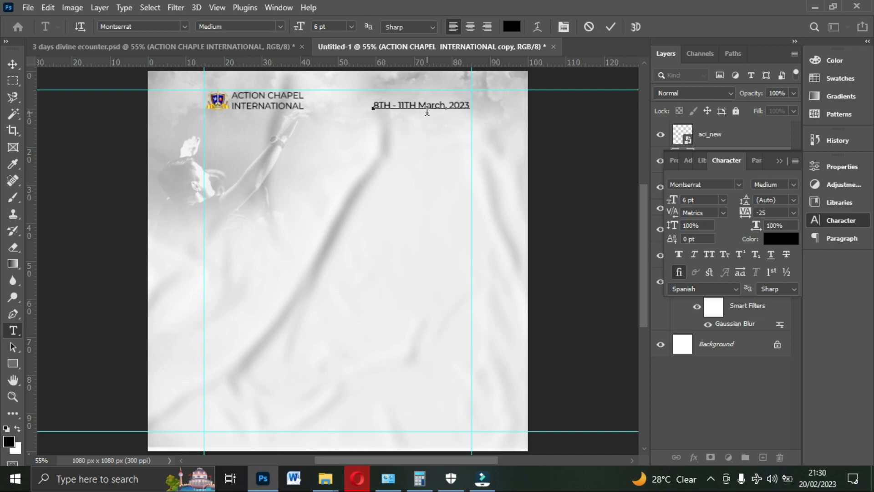
{"action": "left_click", "coordinate": [611, 28]}
{"action": "key", "text": "v"}
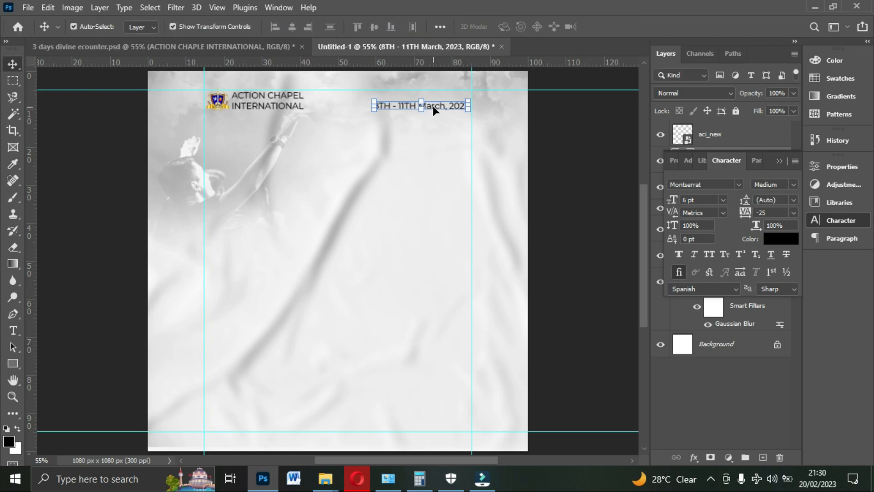
{"action": "left_click_drag", "start_coordinate": [433, 115], "coordinate": [434, 100]}
- Check the reference flyer's date styling and colour only "March, 2023" in the date line red, c00000
{"action": "left_click", "coordinate": [249, 46]}
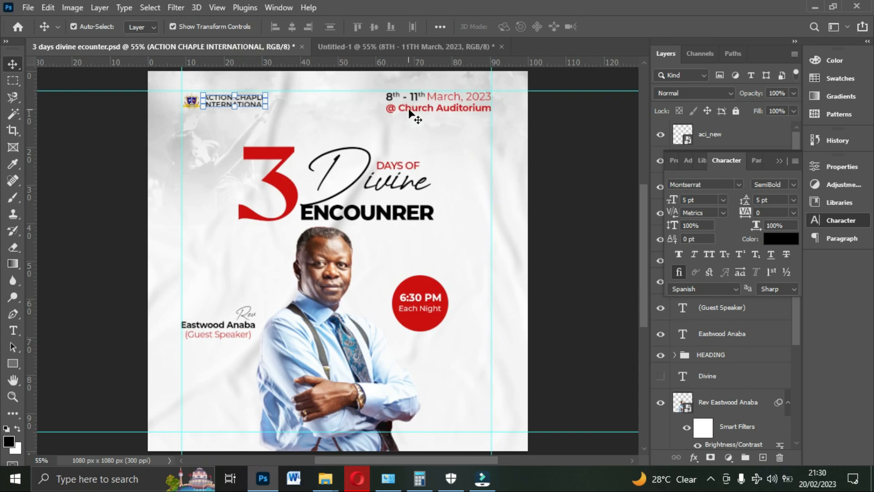
{"action": "left_click", "coordinate": [383, 43]}
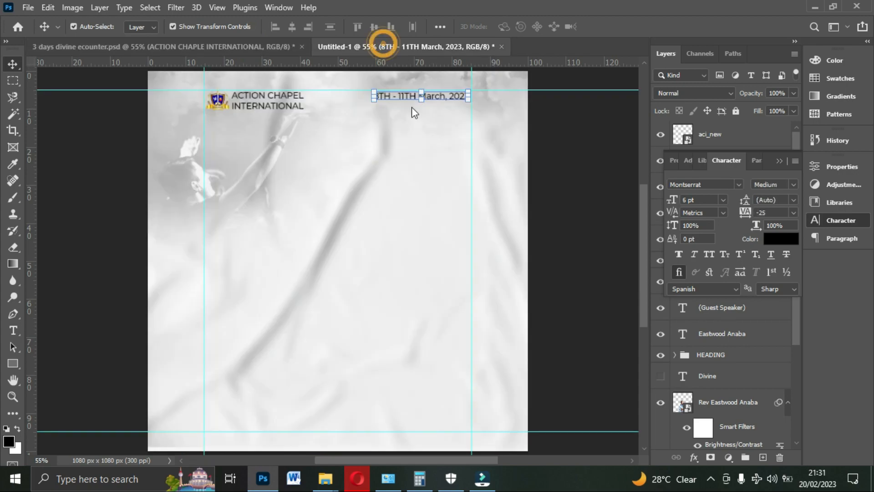
{"action": "double_click", "coordinate": [442, 96]}
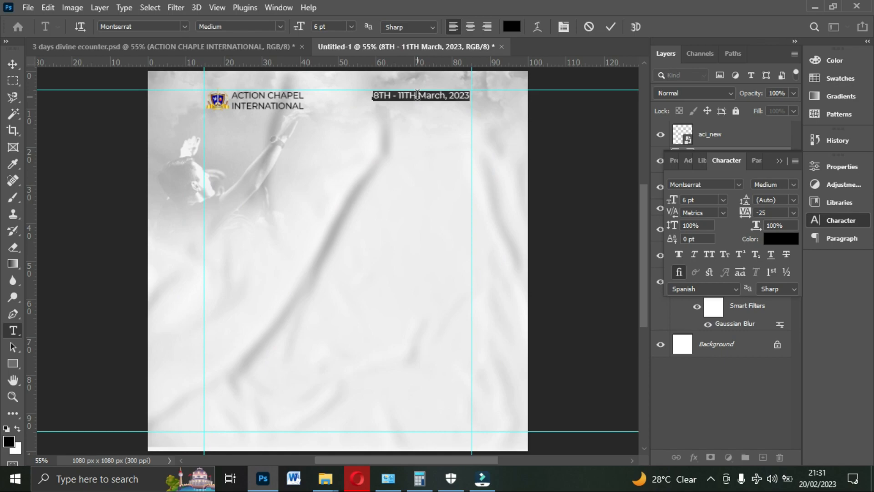
{"action": "left_click_drag", "start_coordinate": [418, 96], "coordinate": [478, 97]}
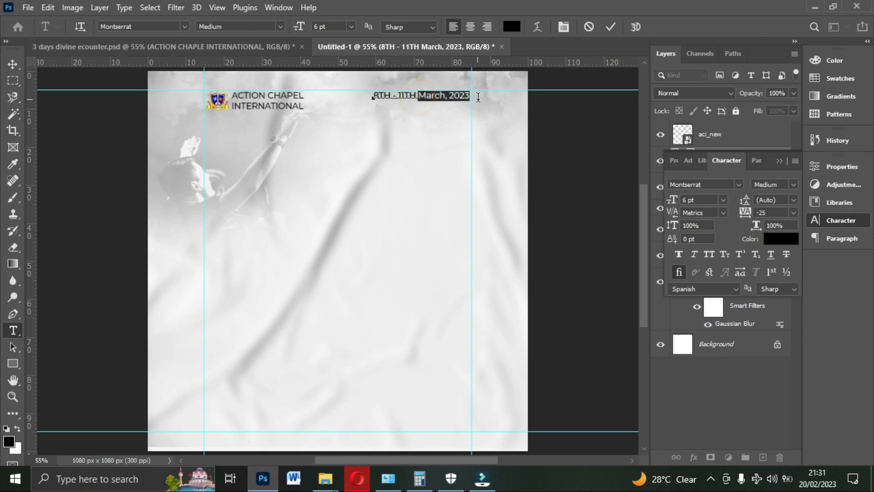
{"action": "left_click", "coordinate": [792, 240]}
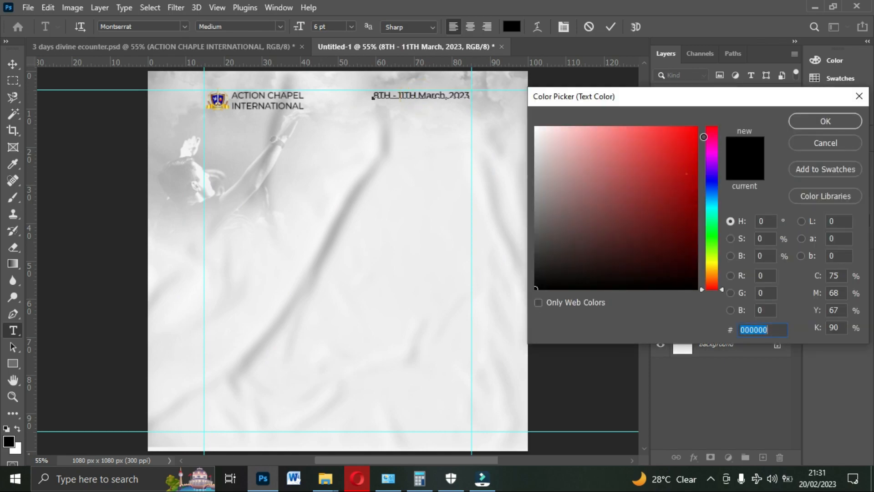
{"action": "left_click_drag", "start_coordinate": [687, 172], "coordinate": [712, 125]}
{"action": "left_click", "coordinate": [696, 164]}
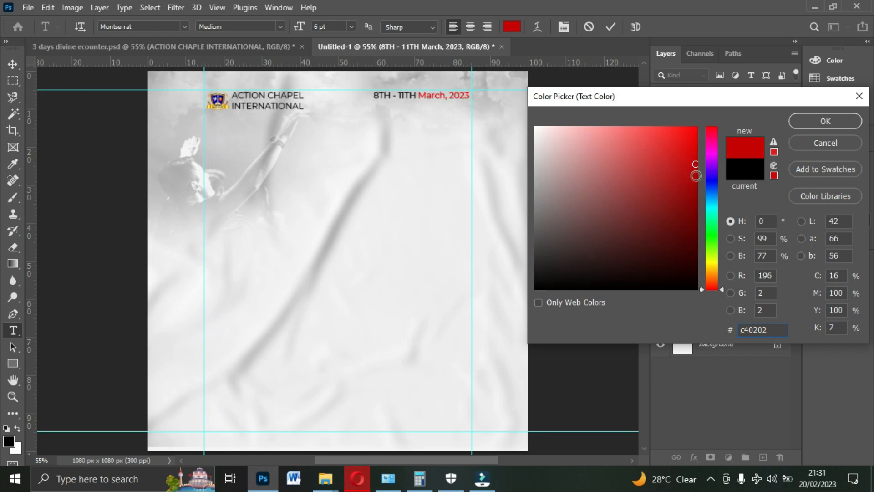
{"action": "left_click_drag", "start_coordinate": [696, 175], "coordinate": [696, 167]}
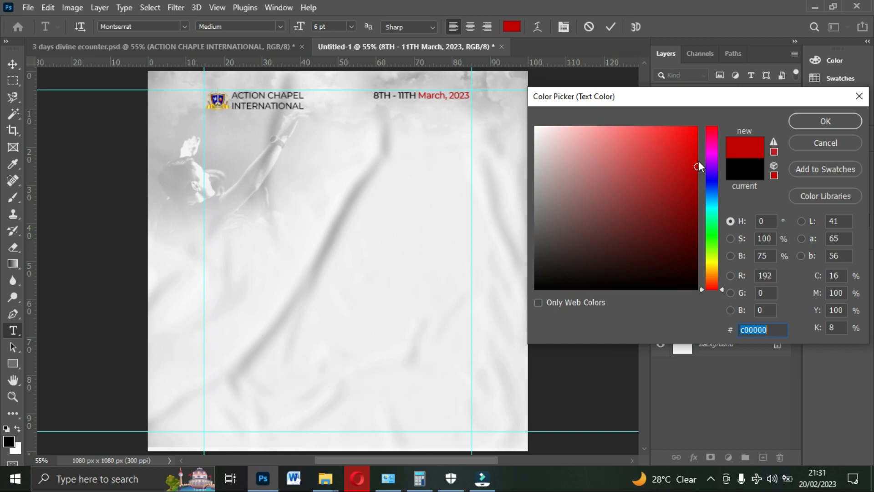
{"action": "left_click", "coordinate": [819, 128]}
{"action": "left_click", "coordinate": [610, 26]}
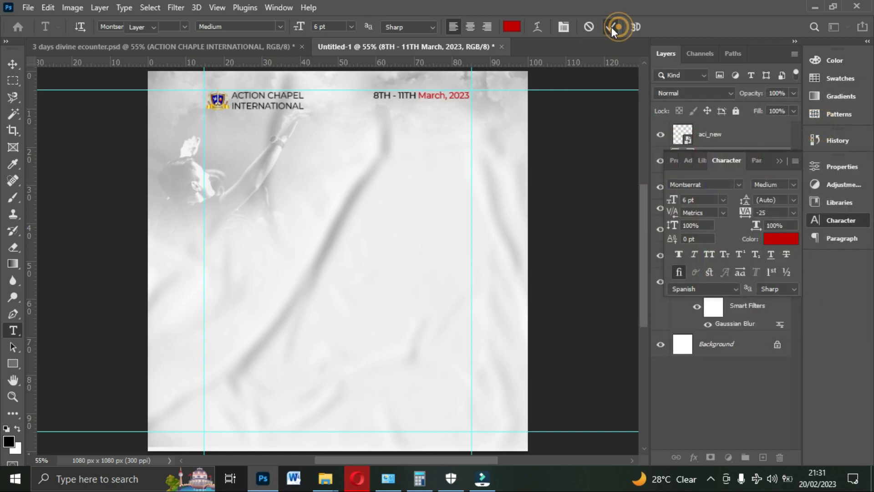
{"action": "key", "text": "v"}
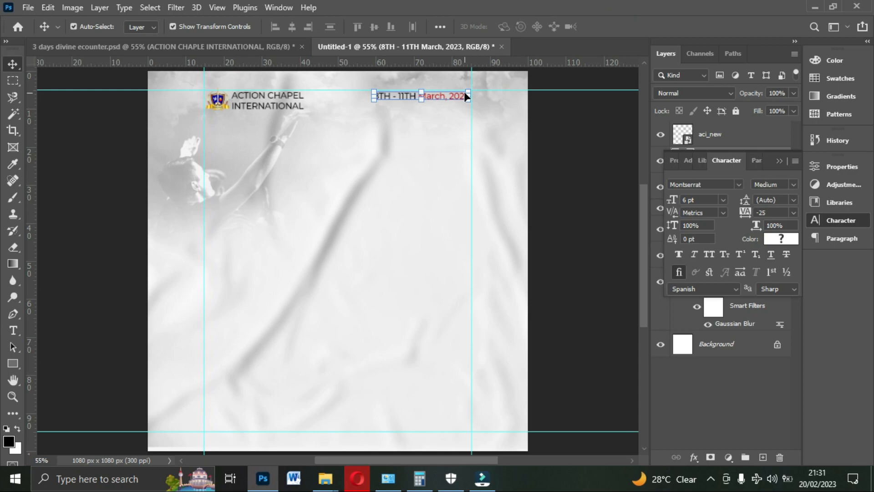
- Duplicate the date line below itself and change the copy's text to "@ Church Auditorium"
{"action": "key", "text": "ctrl+j"}
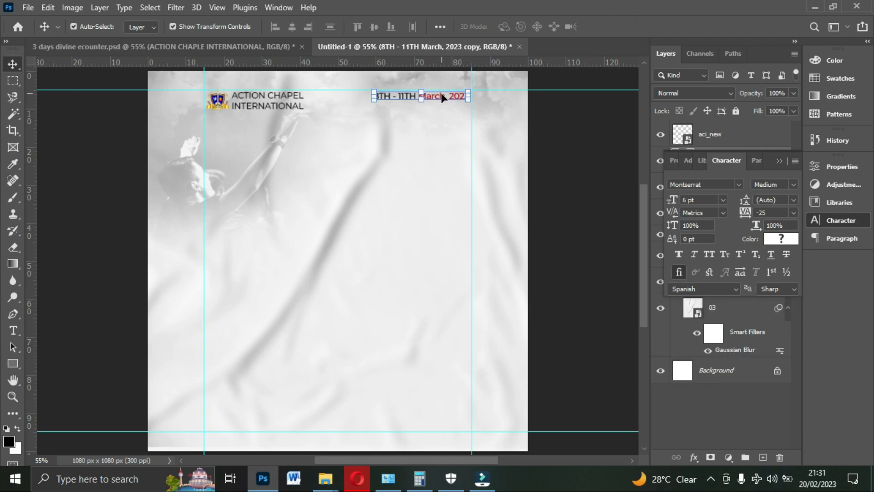
{"action": "left_click_drag", "start_coordinate": [441, 95], "coordinate": [441, 115]}
{"action": "double_click", "coordinate": [441, 114]}
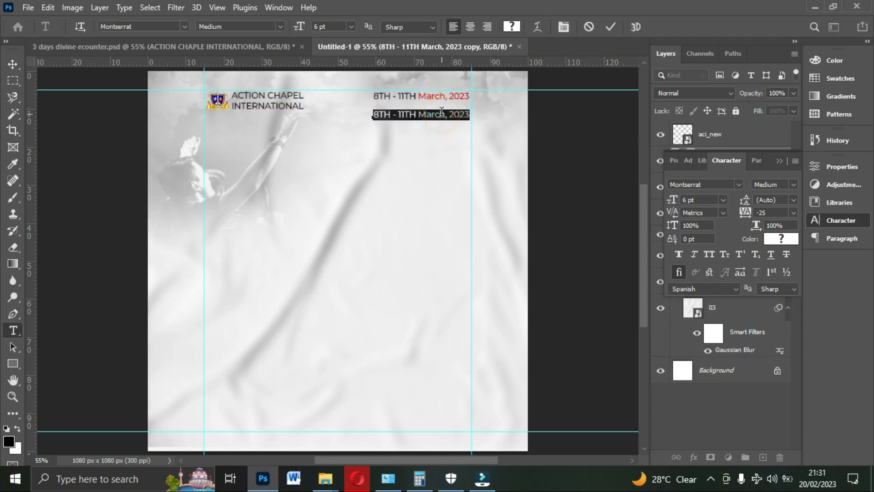
{"action": "type", "text": "@ Church Auditorium"}
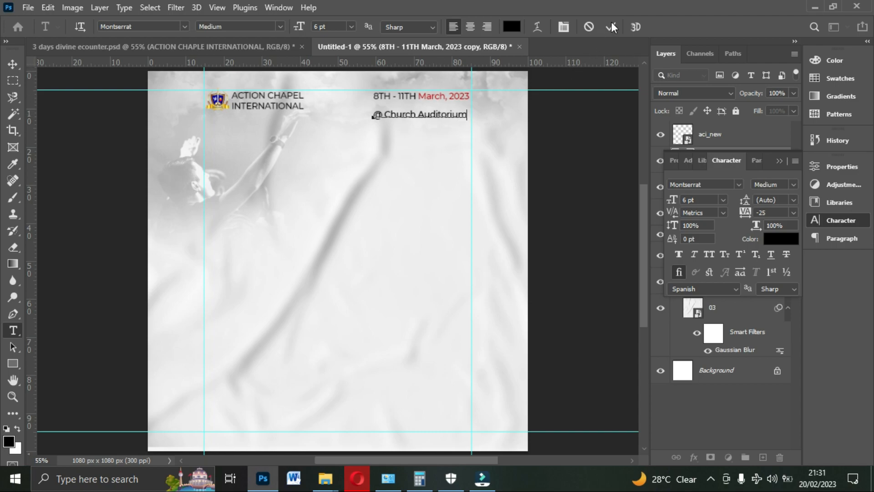
{"action": "left_click", "coordinate": [611, 27]}
- Set the "@ Church Auditorium" text colour to bright red, e40303
{"action": "left_click", "coordinate": [780, 239]}
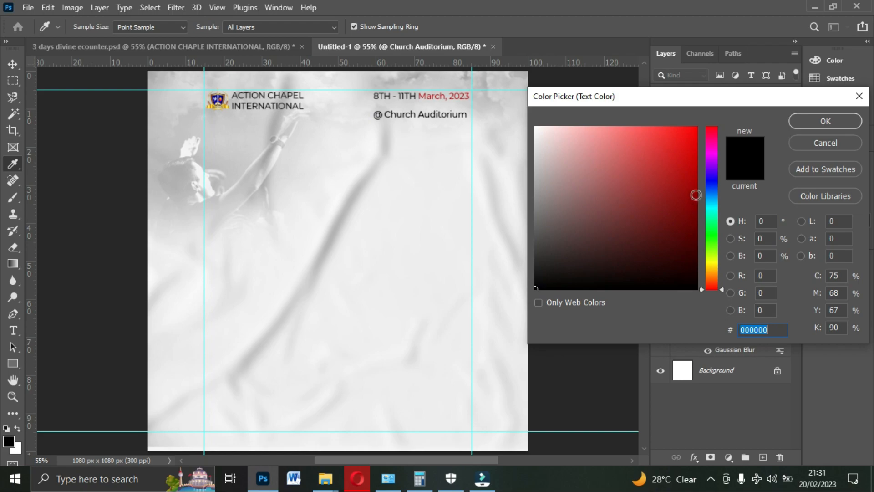
{"action": "left_click", "coordinate": [693, 178]}
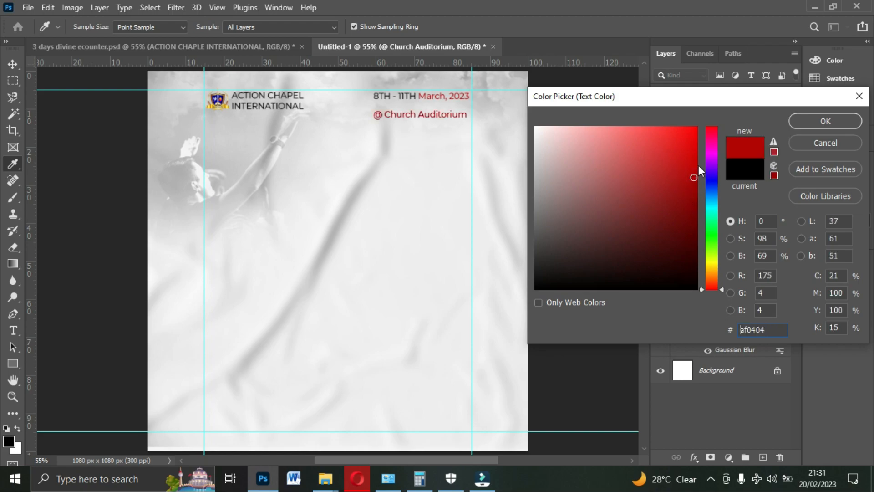
{"action": "left_click_drag", "start_coordinate": [693, 176], "coordinate": [695, 143]}
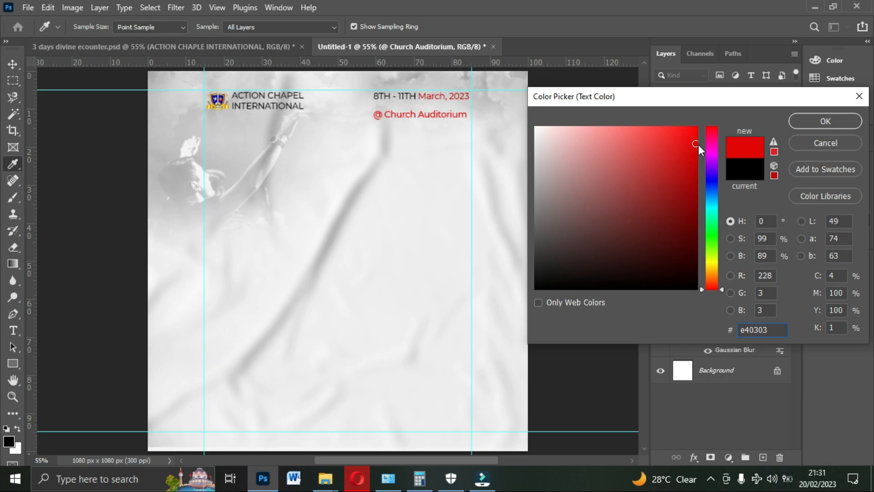
{"action": "left_click", "coordinate": [819, 119]}
- Move the "@ Church Auditorium" line up close beneath the date line, keeping its size at 100%
{"action": "left_click_drag", "start_coordinate": [458, 115], "coordinate": [461, 117]}
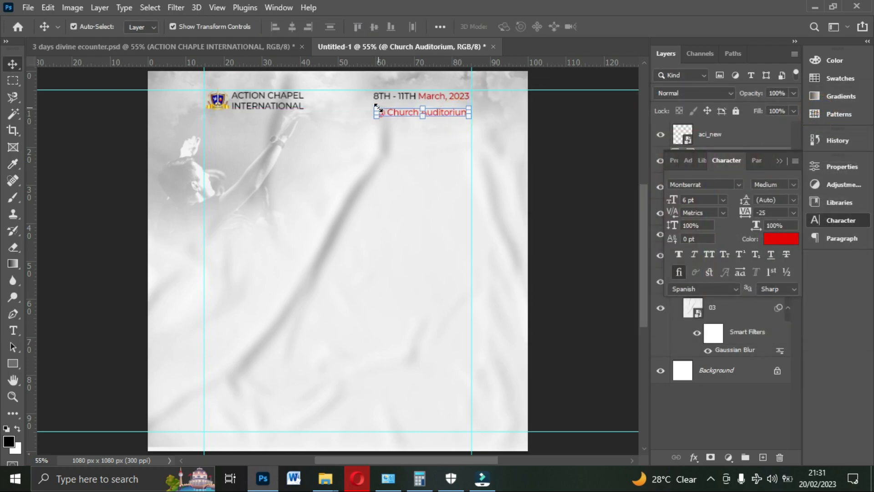
{"action": "left_click_drag", "start_coordinate": [376, 108], "coordinate": [376, 104]}
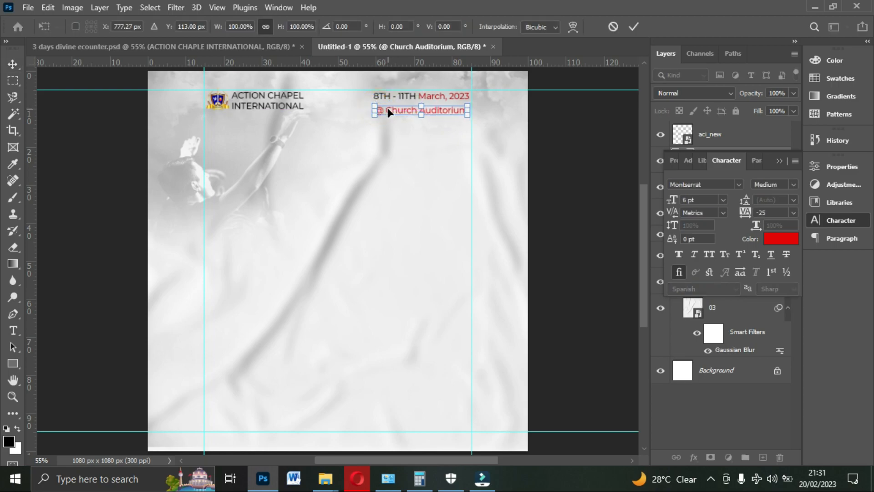
{"action": "key", "text": "Return"}
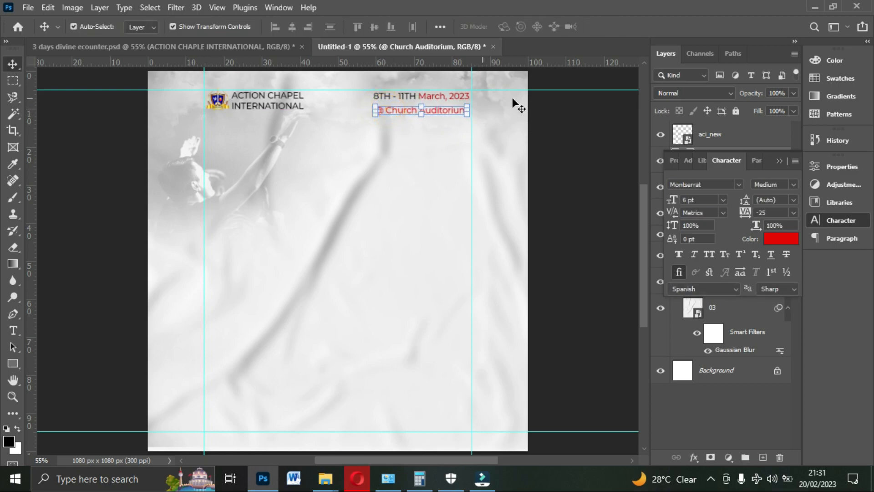
{"action": "left_click", "coordinate": [588, 117]}
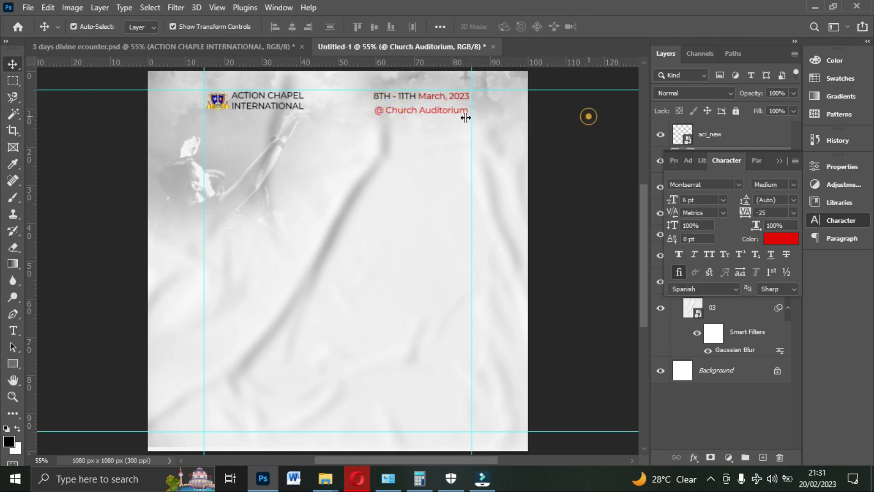
- Check the reference flyer's venue line and set the "@ Church Auditorium" font style to Bold
{"action": "left_click", "coordinate": [239, 45]}
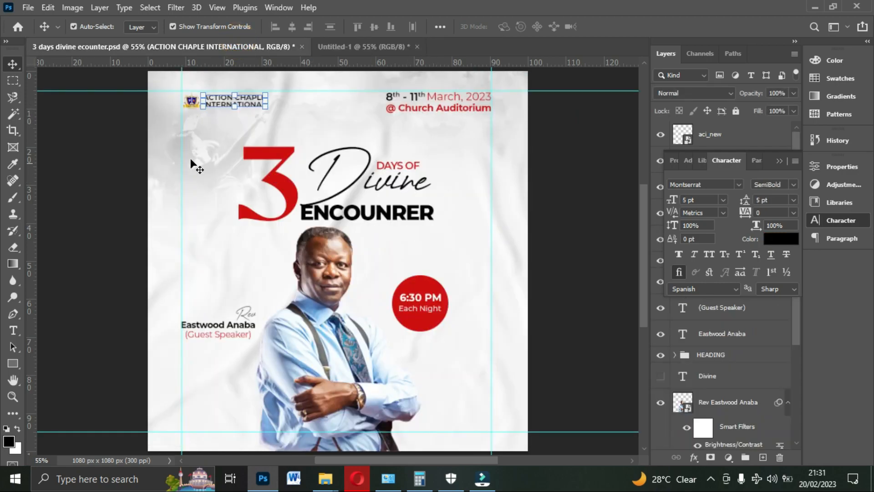
{"action": "left_click", "coordinate": [365, 48]}
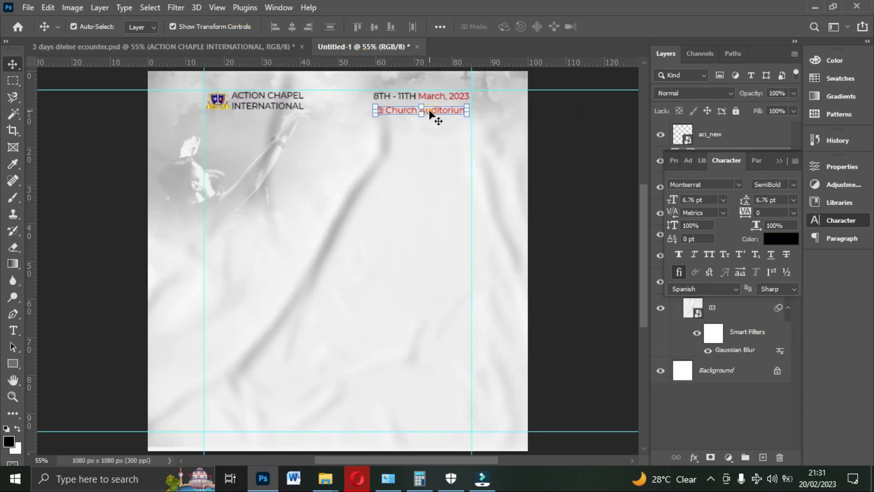
{"action": "left_click", "coordinate": [430, 114]}
{"action": "left_click", "coordinate": [791, 184]}
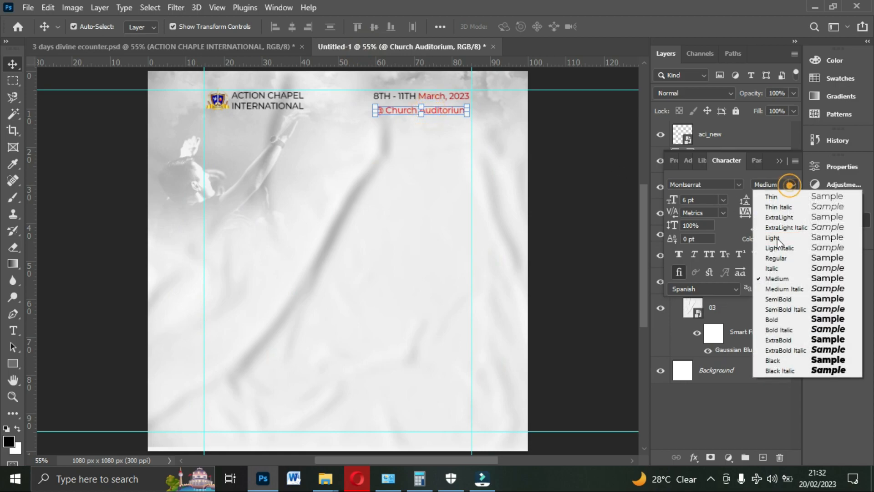
{"action": "left_click", "coordinate": [775, 318]}
{"action": "left_click", "coordinate": [547, 161]}
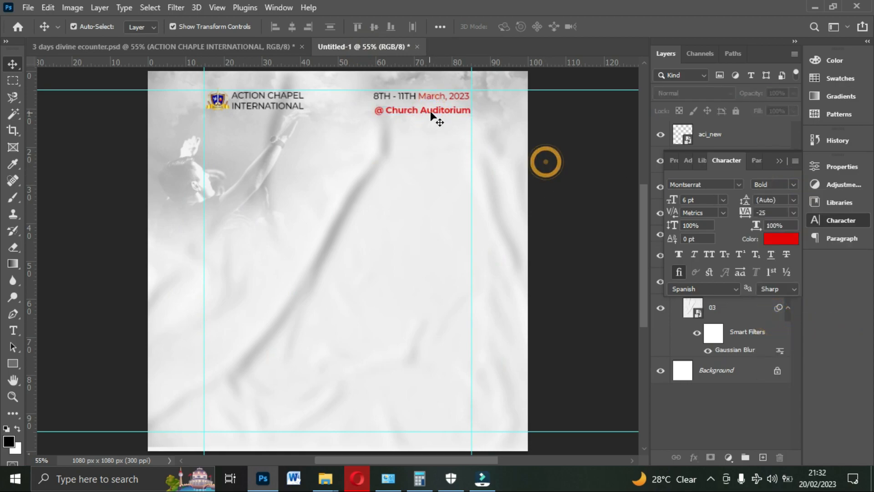
- Nudge the "@ Church Auditorium" line left to align with the date above and compare the header with the reference flyer
{"action": "left_click", "coordinate": [433, 110]}
{"action": "key", "text": "Left"}
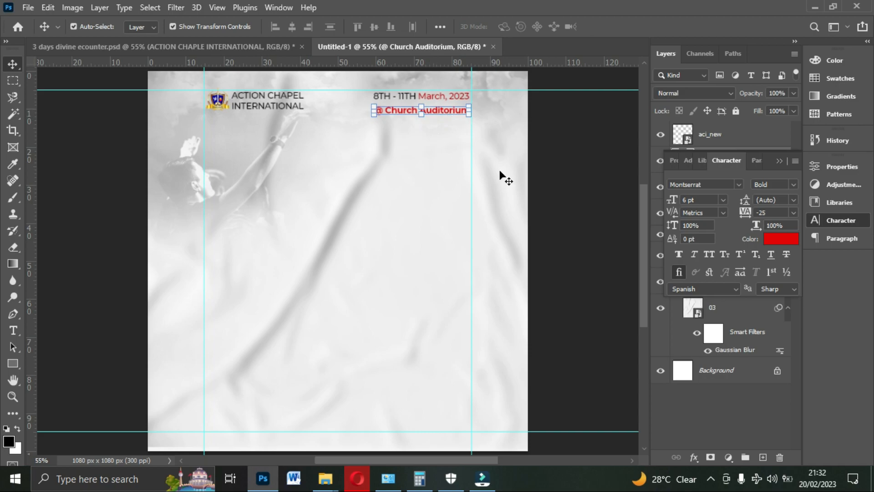
{"action": "left_click", "coordinate": [218, 42]}
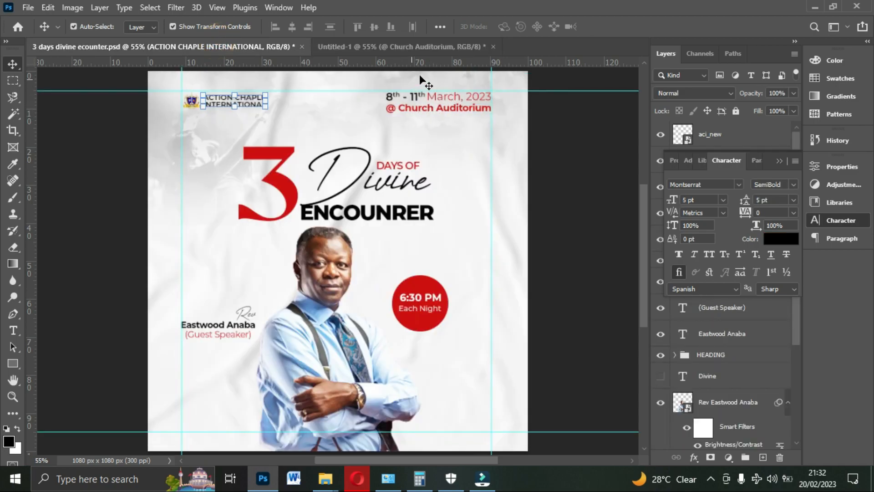
{"action": "left_click", "coordinate": [405, 48]}
{"action": "left_click", "coordinate": [578, 130]}
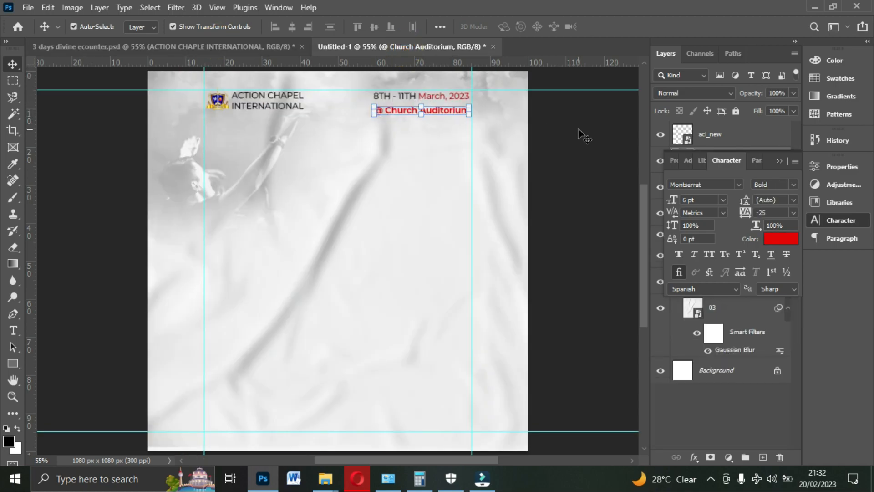
- Select the church name and check the title lettering in the reference flyer
{"action": "left_click", "coordinate": [266, 101]}
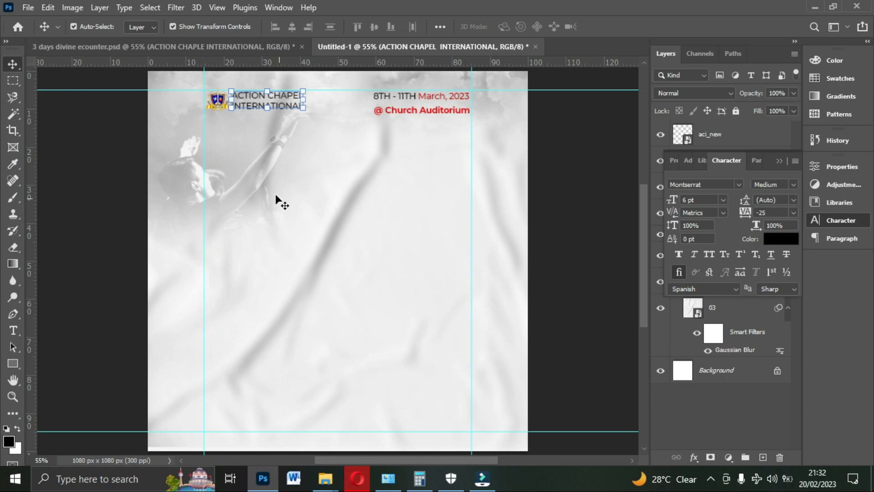
{"action": "left_click", "coordinate": [173, 46]}
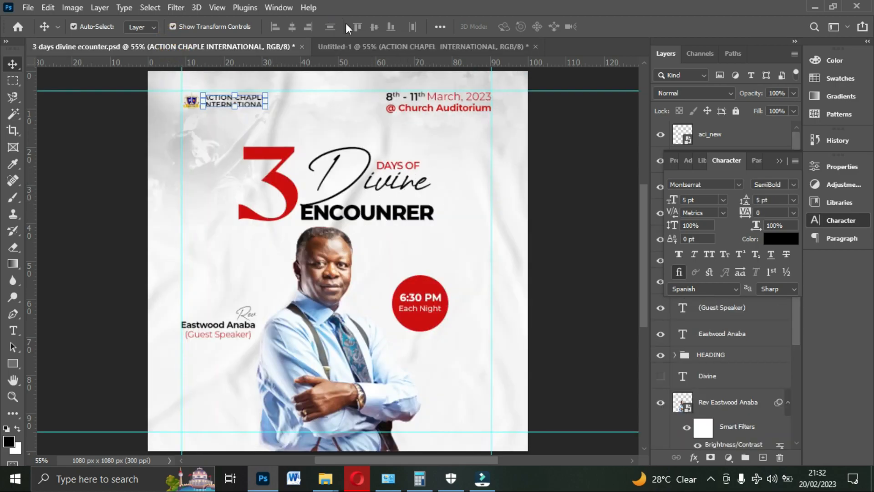
{"action": "left_click", "coordinate": [381, 50]}
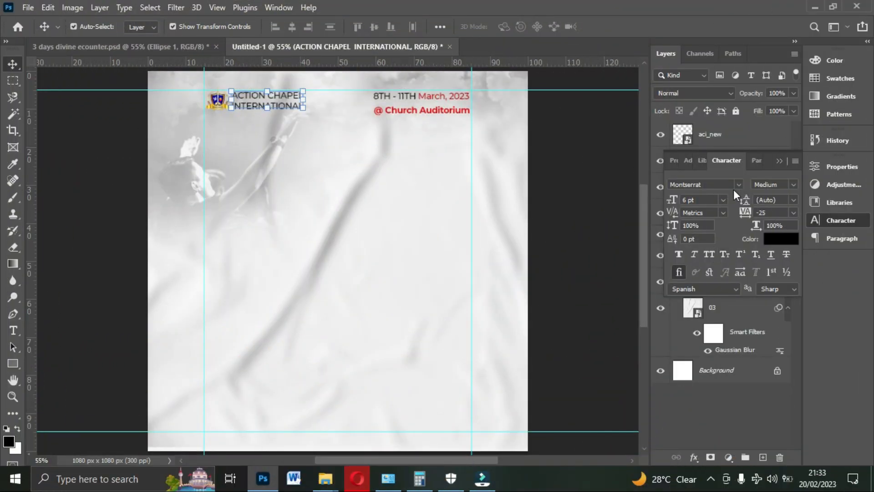
{"action": "left_click", "coordinate": [738, 184]}
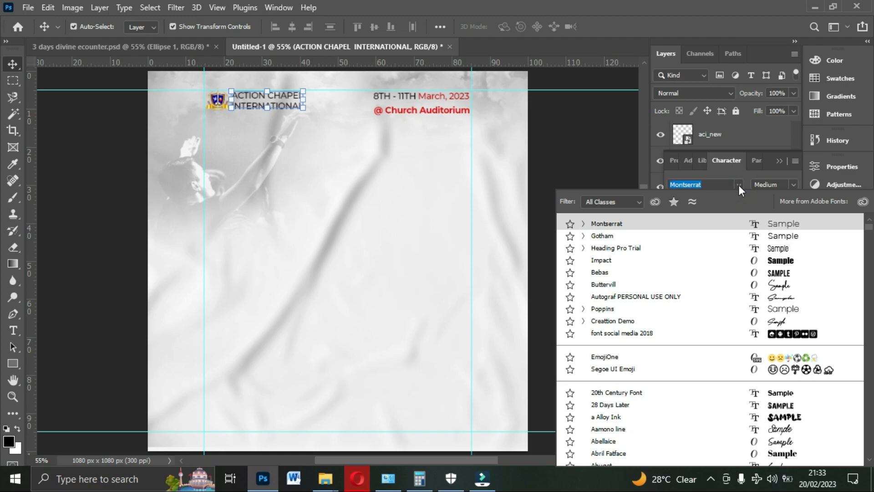
{"action": "type", "text": "c"}
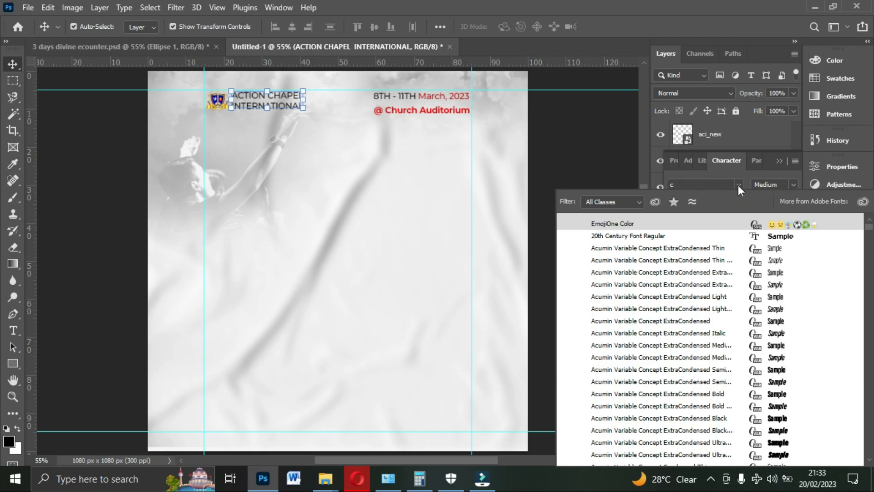
{"action": "type", "text": "reattion Demo"}
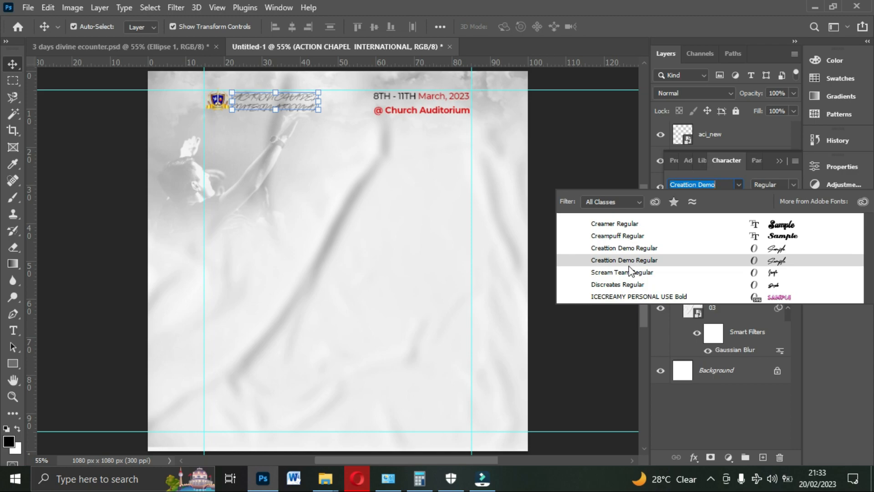
{"action": "left_click", "coordinate": [645, 262]}
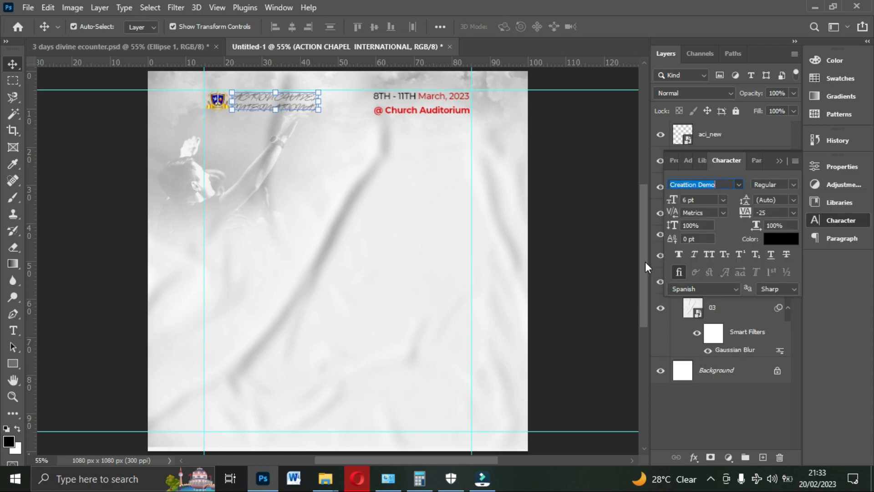
{"action": "left_click", "coordinate": [786, 236]}
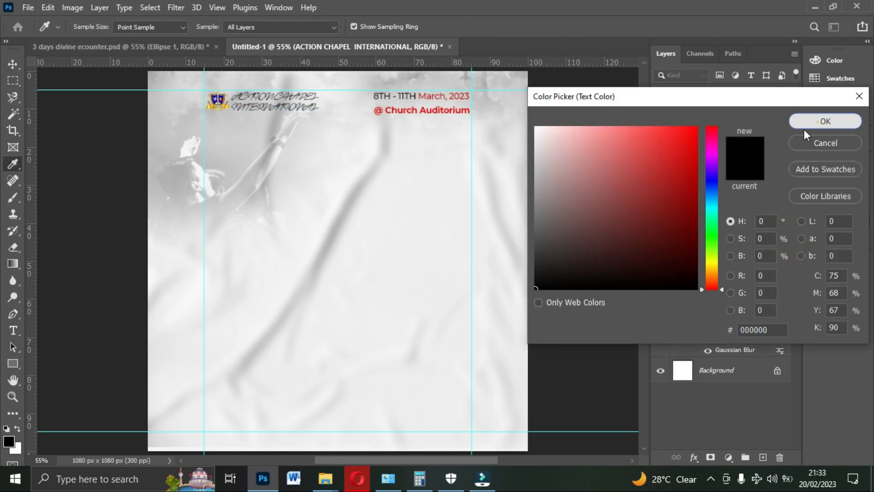
{"action": "left_click", "coordinate": [817, 122]}
{"action": "left_click", "coordinate": [794, 211]}
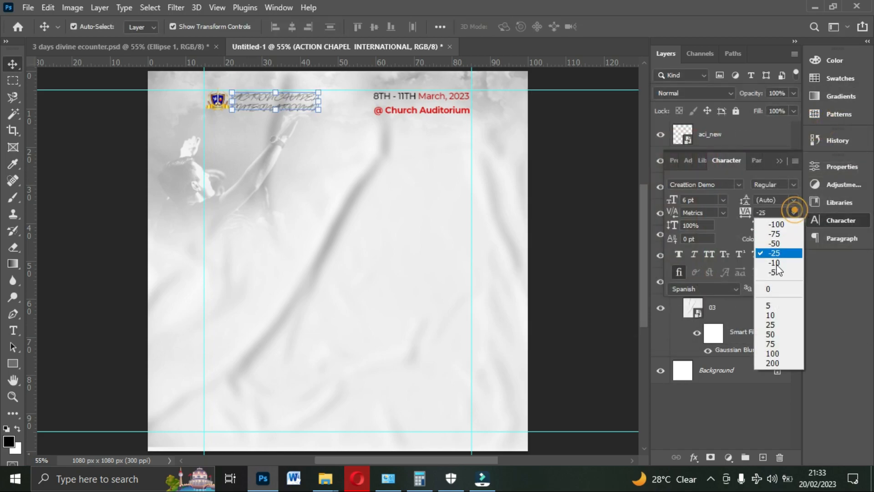
{"action": "left_click", "coordinate": [773, 291]}
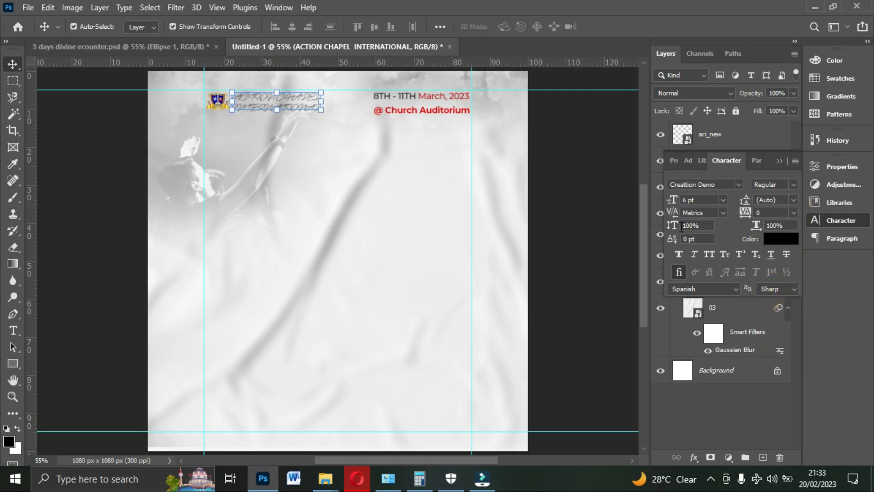
{"action": "left_click", "coordinate": [721, 200]}
{"action": "left_click", "coordinate": [702, 294]}
{"action": "key", "text": "ctrl+z"}
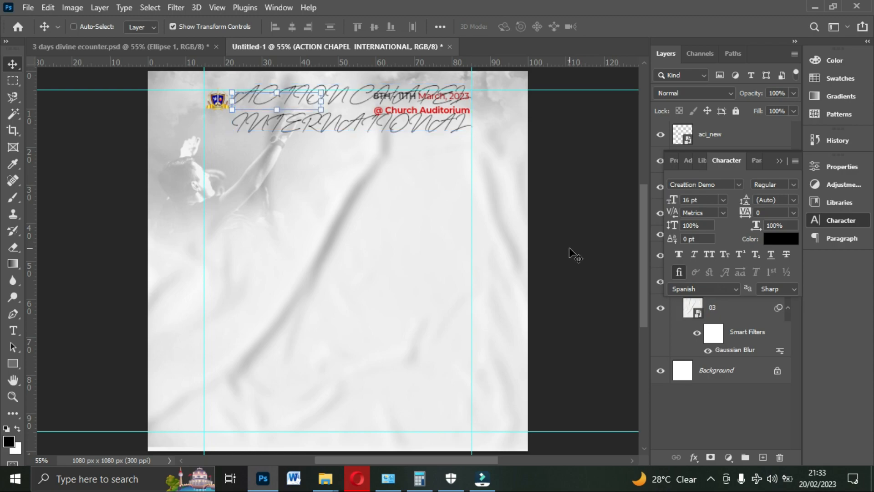
{"action": "key", "text": "ctrl+z"}
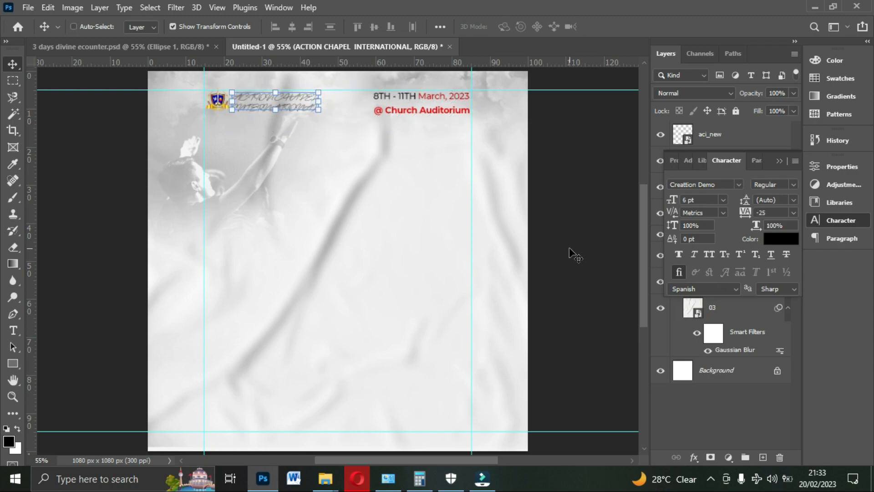
{"action": "key", "text": "ctrl+z"}
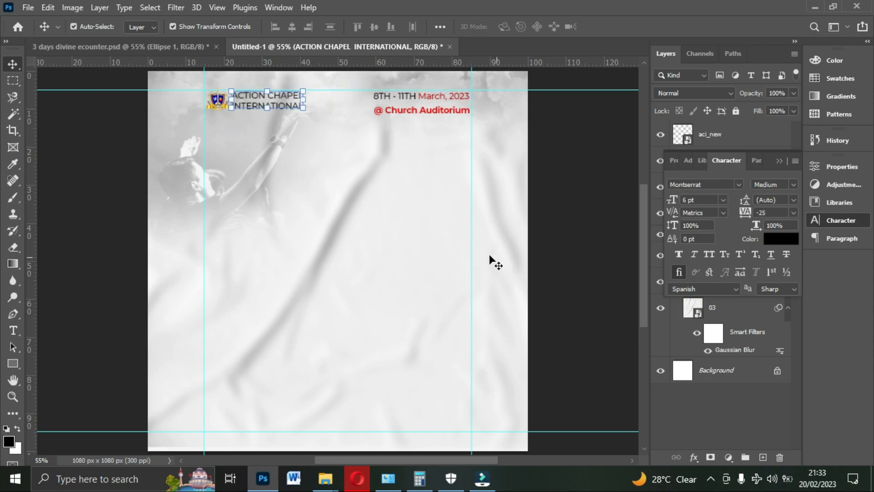
{"action": "key", "text": "ctrl+z"}
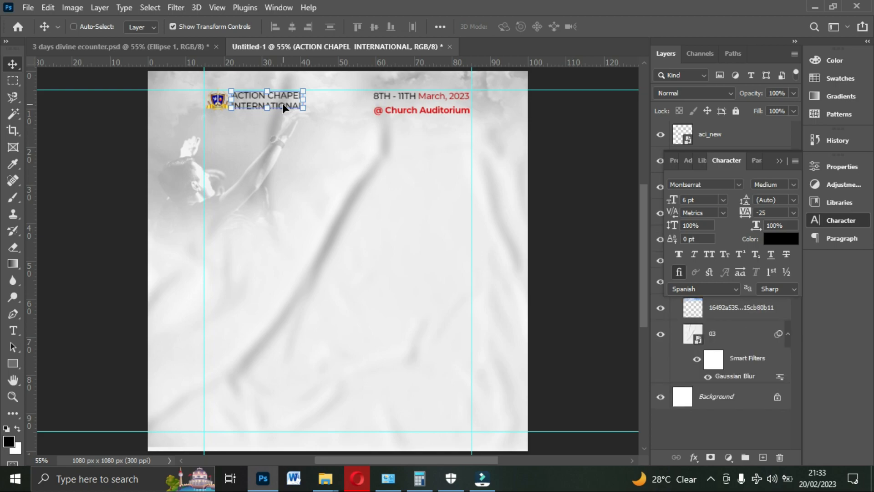
- Duplicate the church name text into the upper middle of the flyer and change the copy's wording to "Divine"
{"action": "left_click_drag", "start_coordinate": [283, 104], "coordinate": [316, 234]}
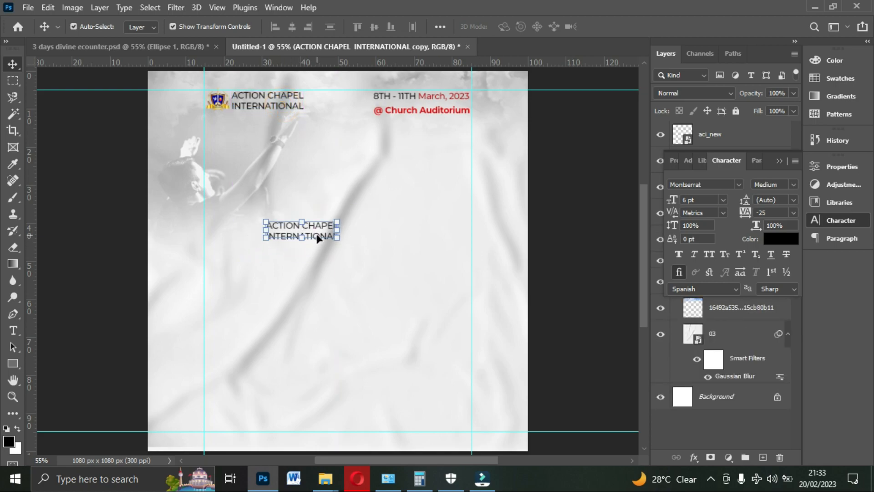
{"action": "double_click", "coordinate": [316, 233]}
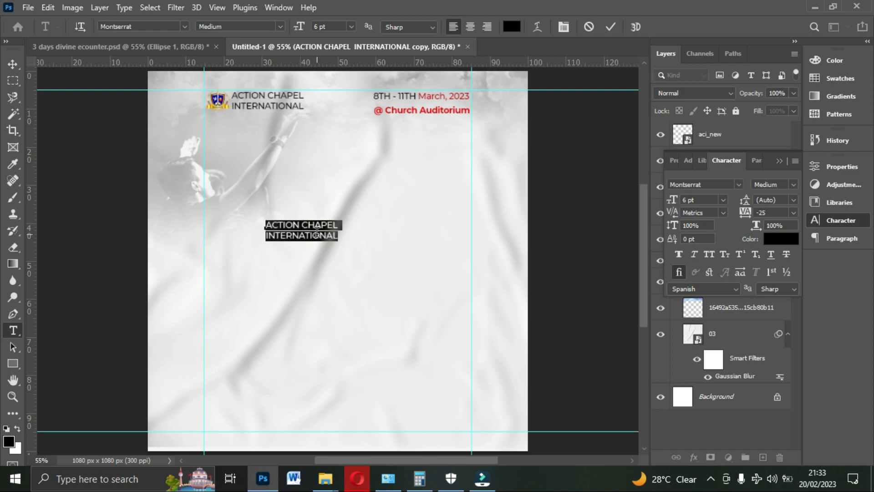
{"action": "type", "text": "Dive"}
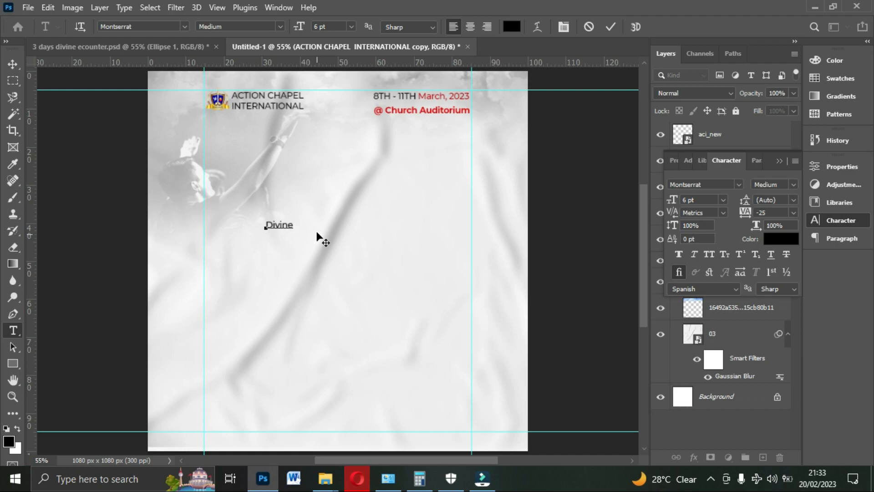
{"action": "key", "text": "ctrl+Return"}
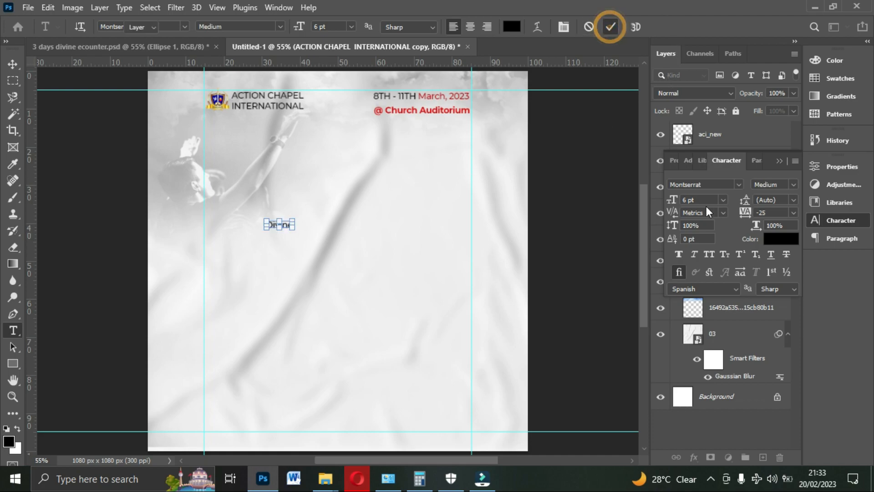
- Set "Divine" in Creattion Demo at 30 pt, and place it below the header scaled to 104.18%
{"action": "left_click", "coordinate": [723, 200]}
{"action": "left_click", "coordinate": [713, 326]}
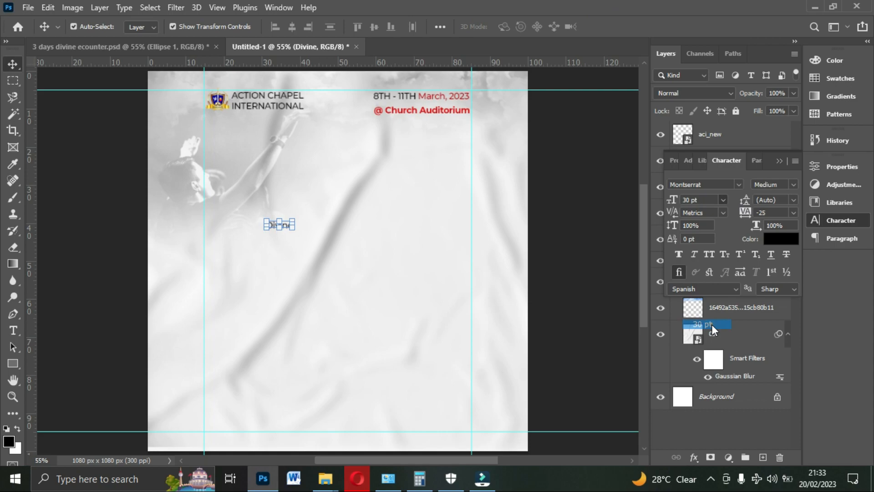
{"action": "left_click", "coordinate": [738, 184]}
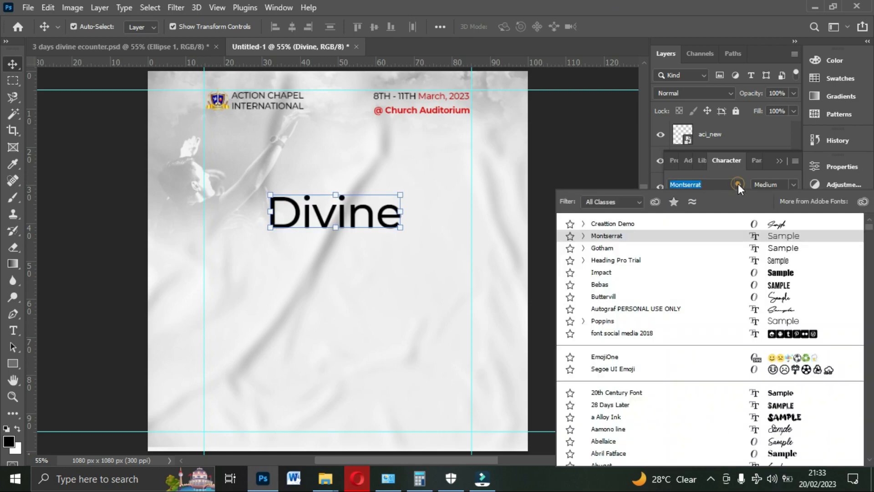
{"action": "left_click", "coordinate": [749, 224]}
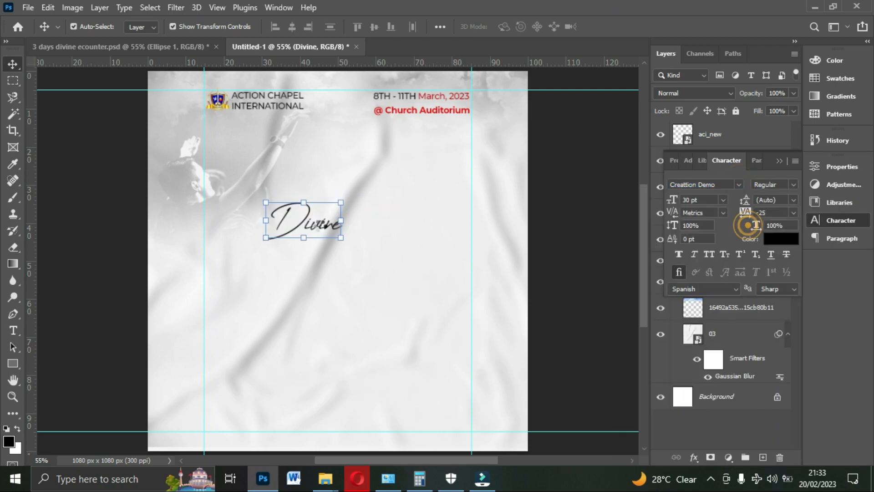
{"action": "left_click_drag", "start_coordinate": [321, 232], "coordinate": [395, 200]}
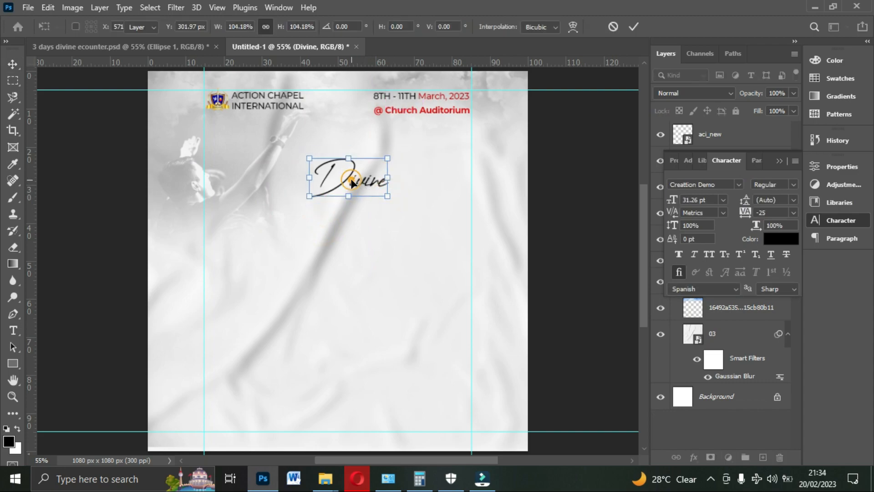
{"action": "key", "text": "Return"}
- Duplicate the church name text just above "Divine" and change the copy's wording to "DAY OF"
{"action": "left_click", "coordinate": [290, 106]}
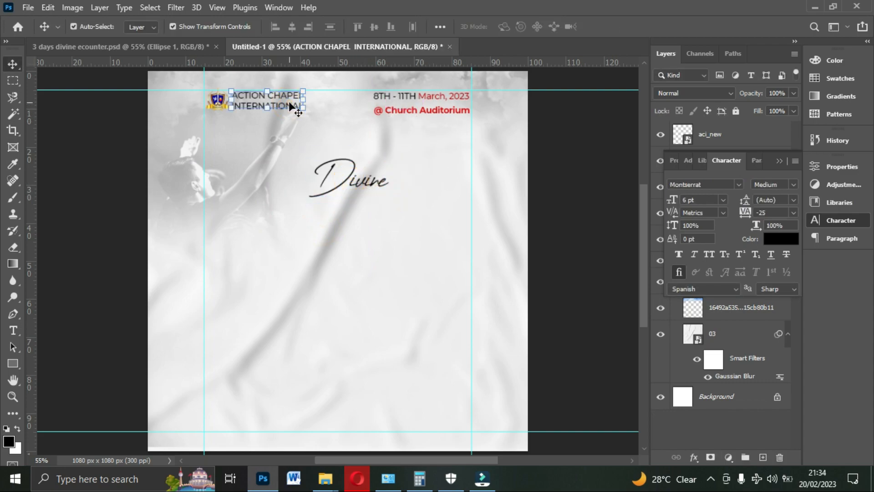
{"action": "left_click_drag", "start_coordinate": [289, 101], "coordinate": [375, 148]}
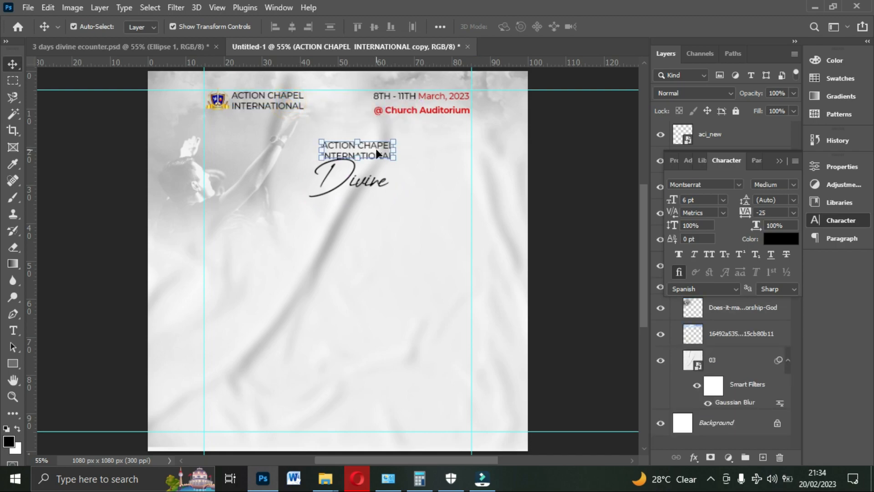
{"action": "double_click", "coordinate": [376, 148]}
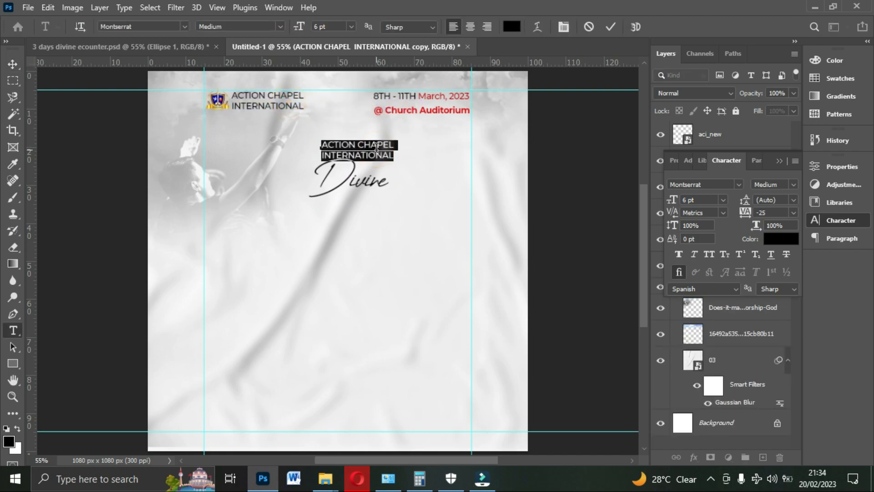
{"action": "type", "text": "DAY"}
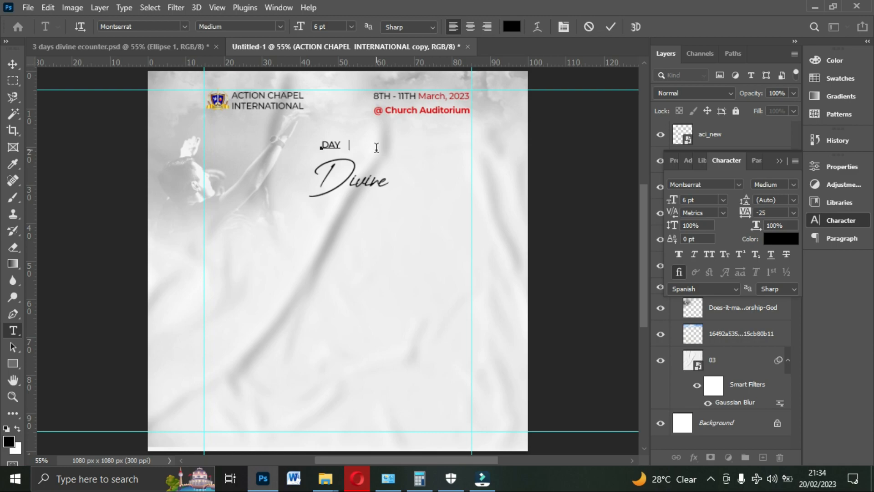
{"action": "type", "text": " OF"}
{"action": "left_click", "coordinate": [610, 26]}
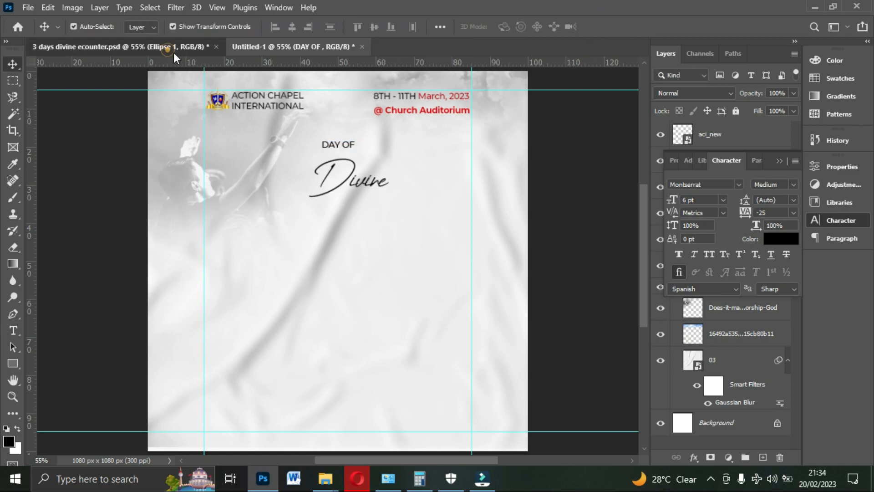
- Check the title layout in the reference flyer and move "DAY OF" beside the D, just above the remaining letters of "Divine"
{"action": "left_click", "coordinate": [174, 47]}
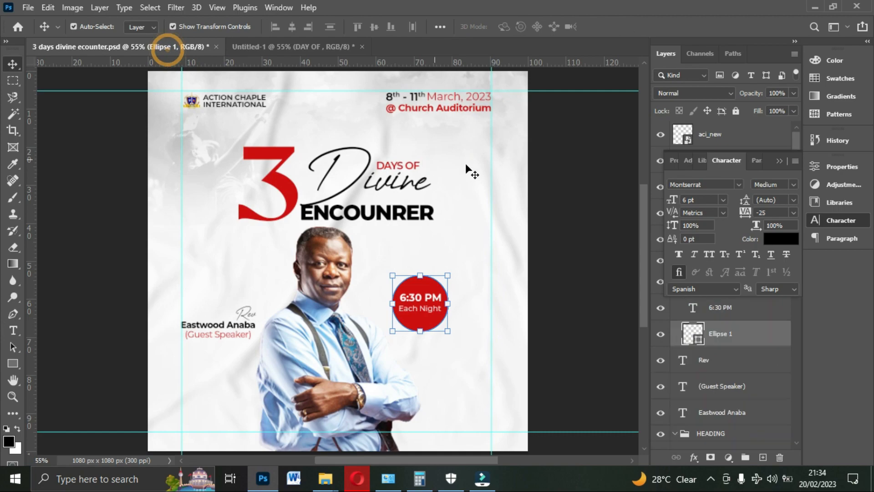
{"action": "left_click", "coordinate": [310, 45]}
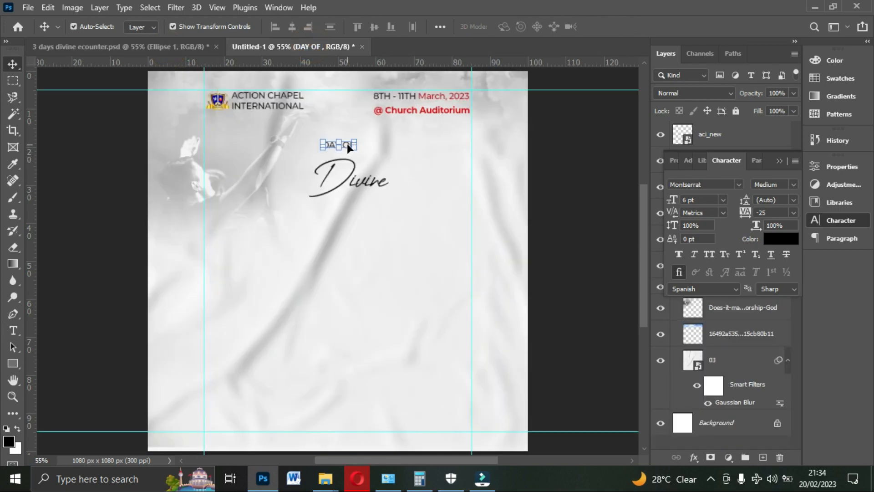
{"action": "left_click_drag", "start_coordinate": [347, 143], "coordinate": [382, 163]}
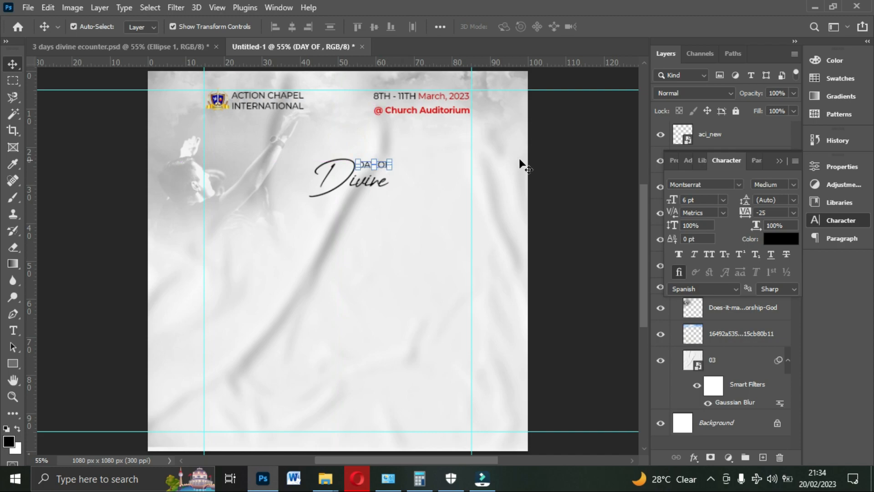
- Set the "DAY OF" text colour to dark red, cd0f0f
{"action": "left_click", "coordinate": [785, 239]}
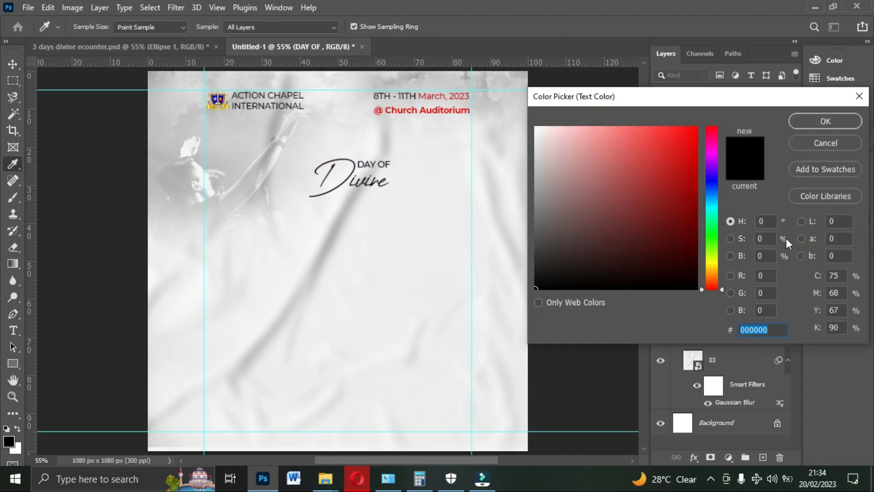
{"action": "type", "text": "cd0f0f"}
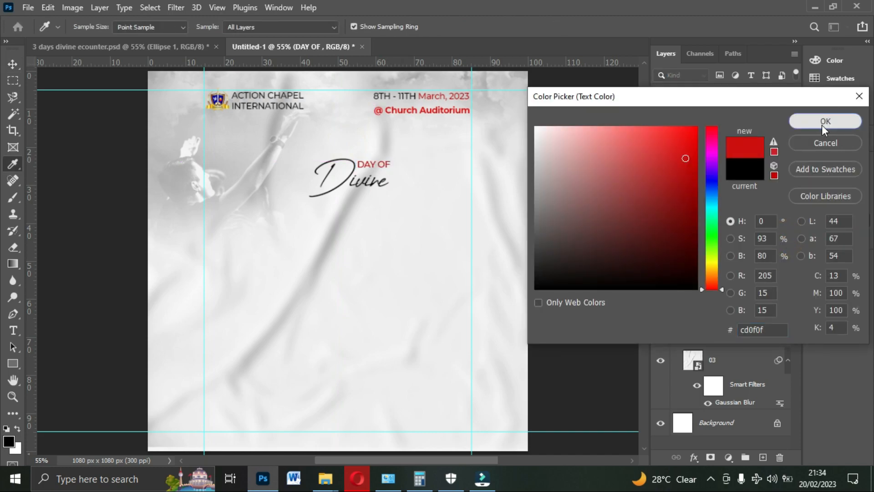
{"action": "left_click", "coordinate": [821, 125]}
- Change the "@ Church Auditorium" text colour to cd0f0f
{"action": "left_click", "coordinate": [418, 114]}
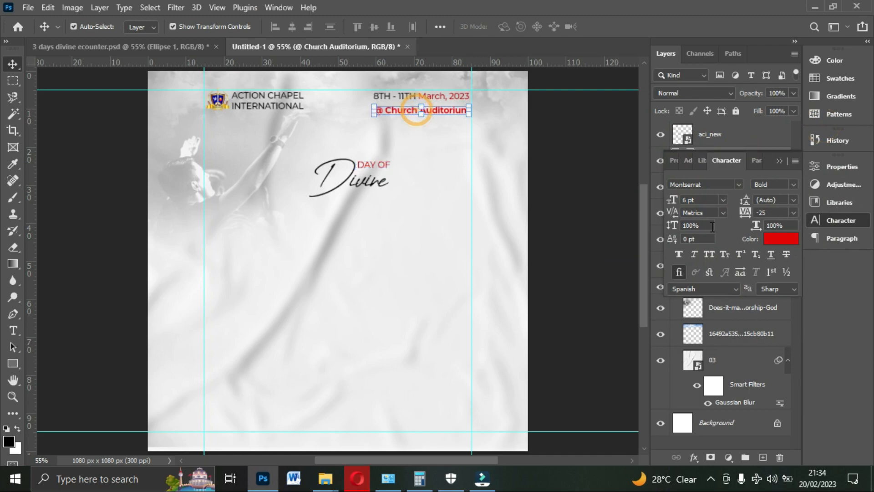
{"action": "left_click", "coordinate": [774, 239]}
{"action": "type", "text": "cd0f0f"}
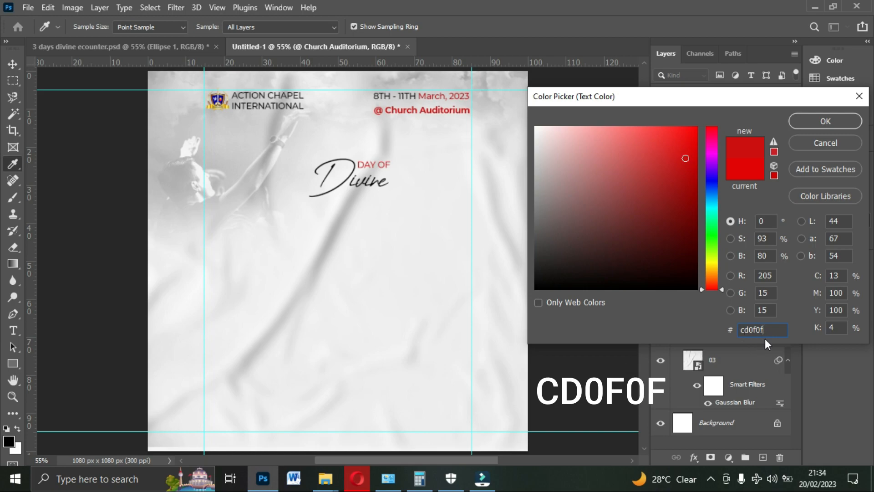
{"action": "left_click", "coordinate": [827, 126]}
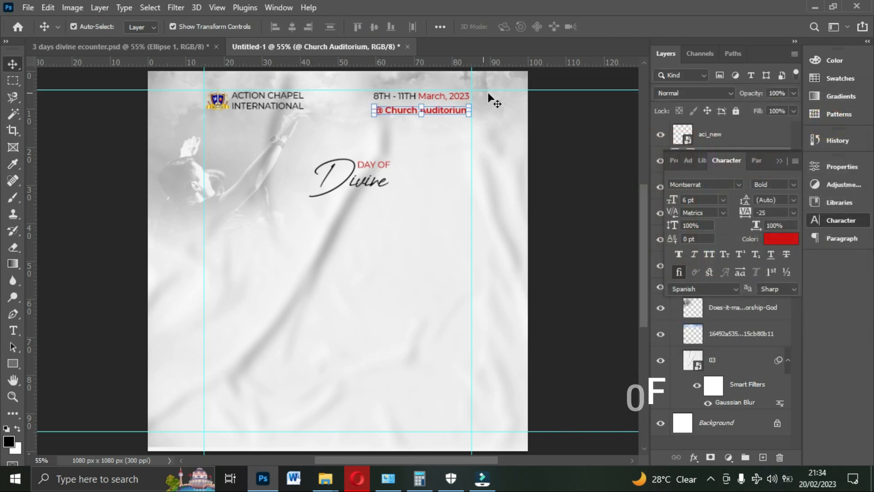
- Change the "March, 2023" part of the date text to dark red, cd0f0f
{"action": "double_click", "coordinate": [452, 95]}
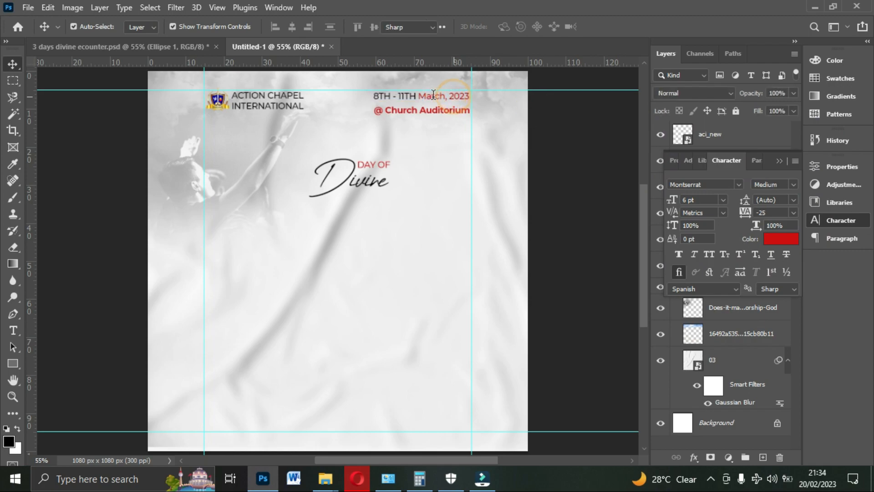
{"action": "left_click_drag", "start_coordinate": [419, 96], "coordinate": [484, 97]}
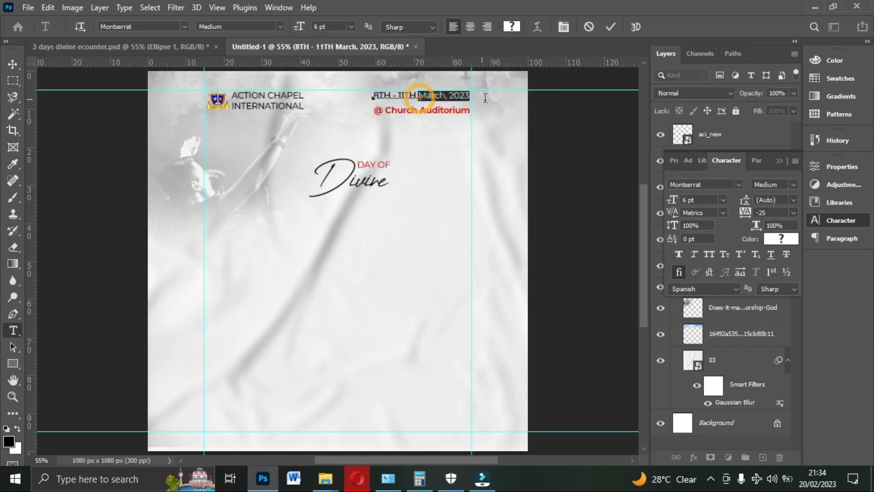
{"action": "left_click", "coordinate": [777, 243]}
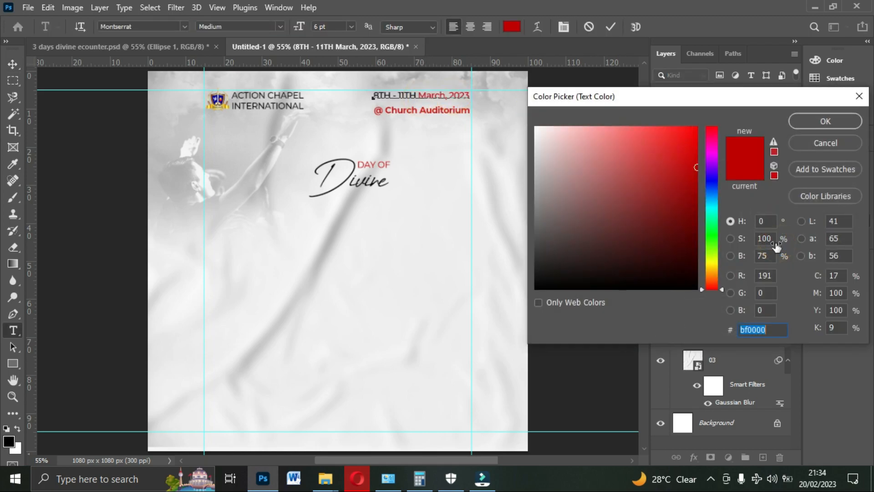
{"action": "type", "text": "cd0f0f"}
{"action": "left_click", "coordinate": [810, 121]}
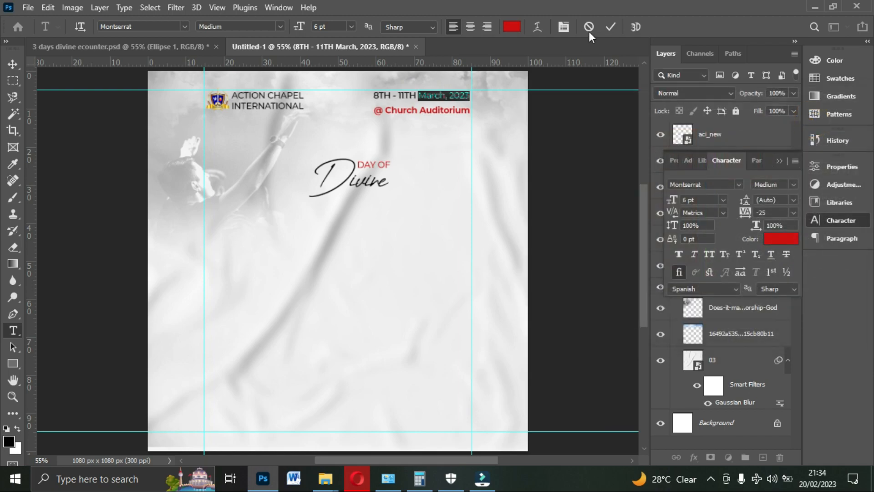
{"action": "left_click", "coordinate": [610, 27]}
{"action": "key", "text": "v"}
{"action": "left_click", "coordinate": [582, 151]}
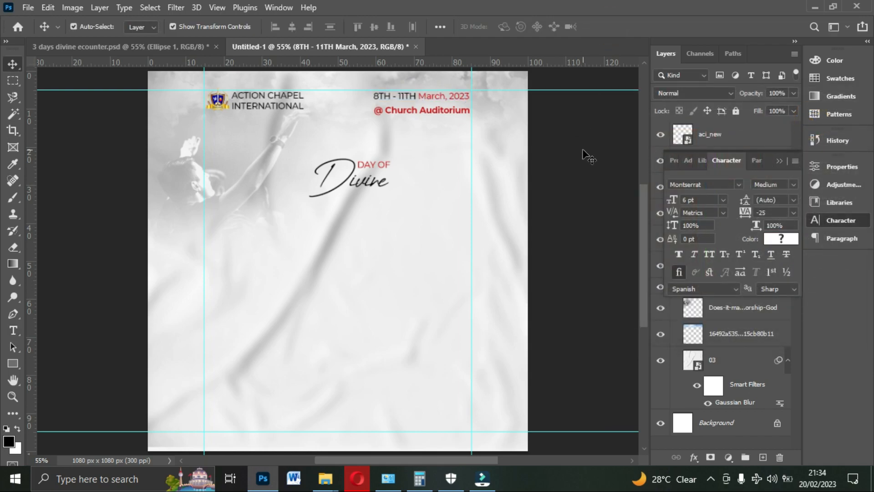
{"action": "left_click", "coordinate": [382, 167]}
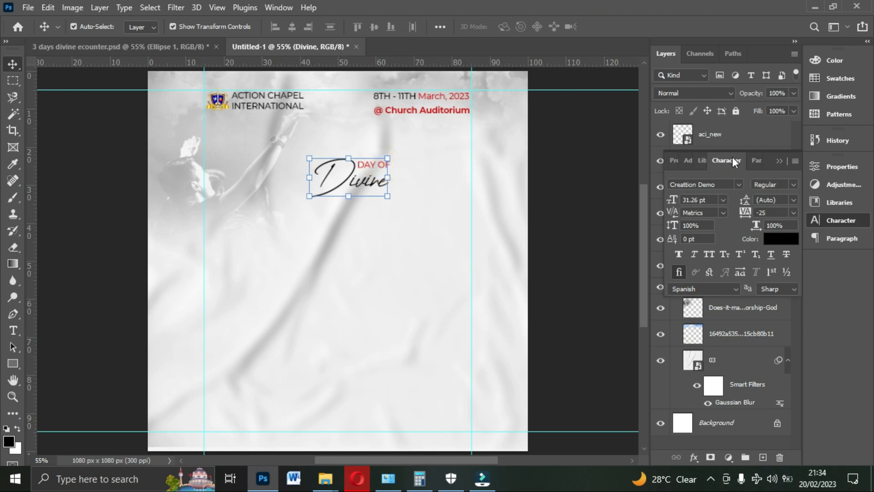
{"action": "left_click", "coordinate": [778, 160]}
{"action": "left_click", "coordinate": [835, 221]}
{"action": "left_click_drag", "start_coordinate": [770, 161], "coordinate": [537, 141]}
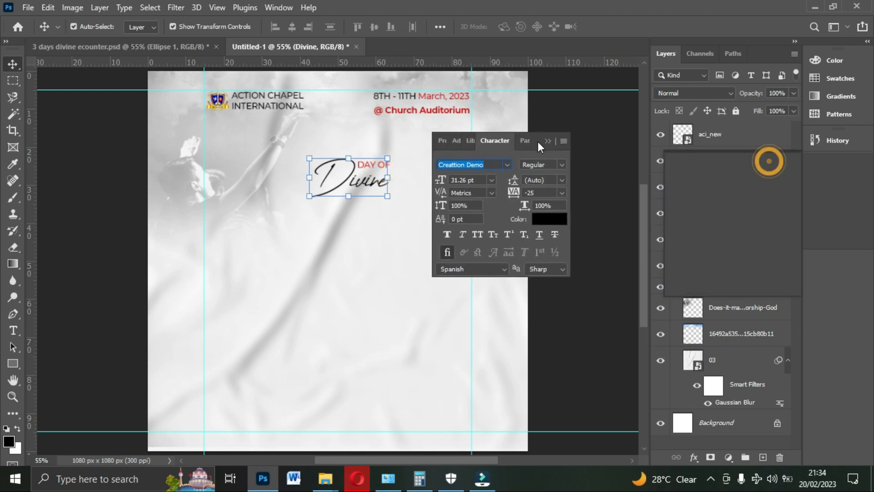
{"action": "left_click", "coordinate": [719, 238]}
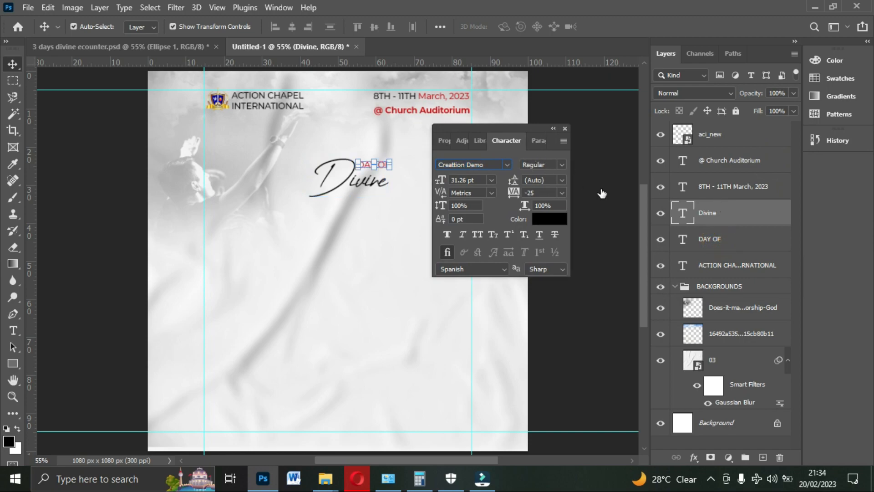
{"action": "left_click", "coordinate": [712, 238]}
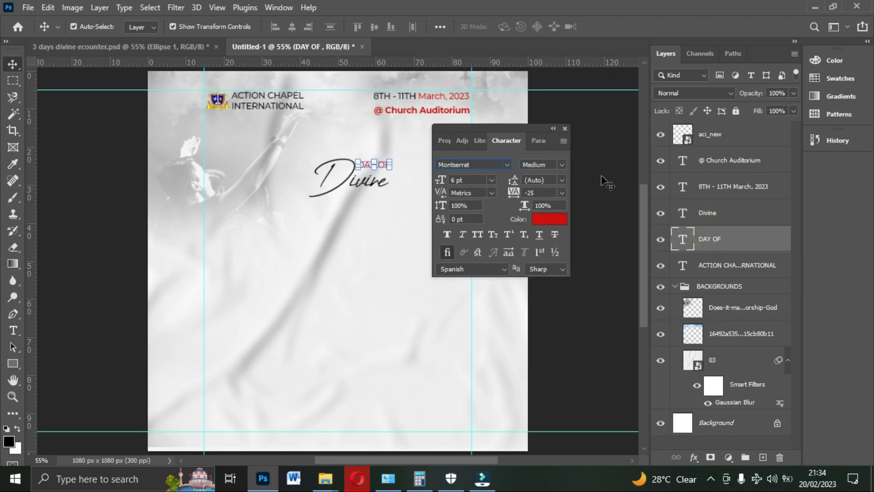
{"action": "left_click", "coordinate": [561, 167]}
{"action": "left_click", "coordinate": [556, 297]}
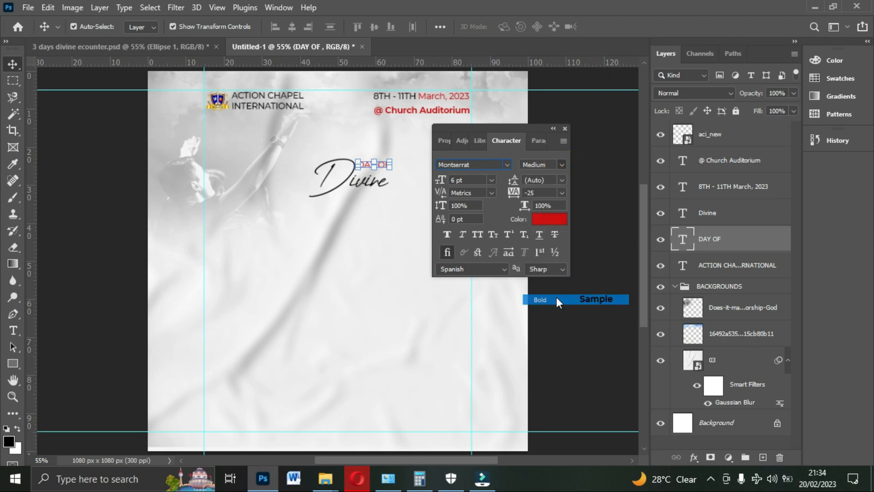
{"action": "left_click_drag", "start_coordinate": [524, 130], "coordinate": [820, 173]}
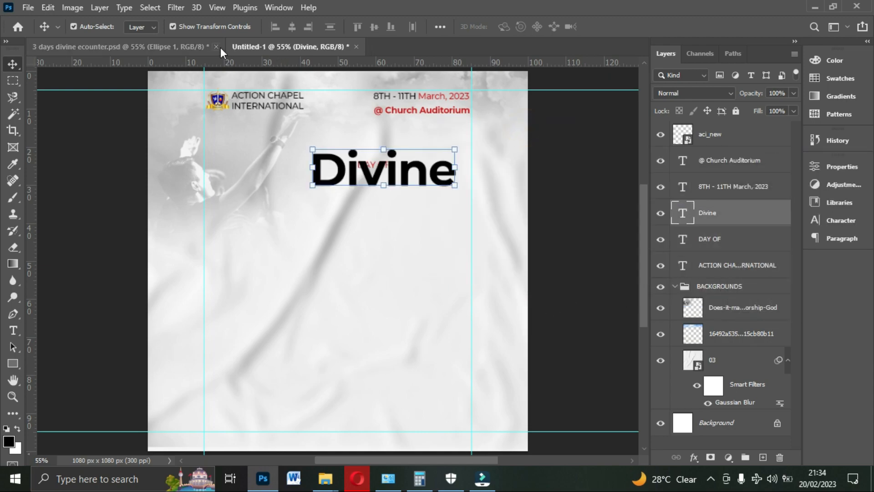
{"action": "left_click_drag", "start_coordinate": [292, 112], "coordinate": [318, 139]}
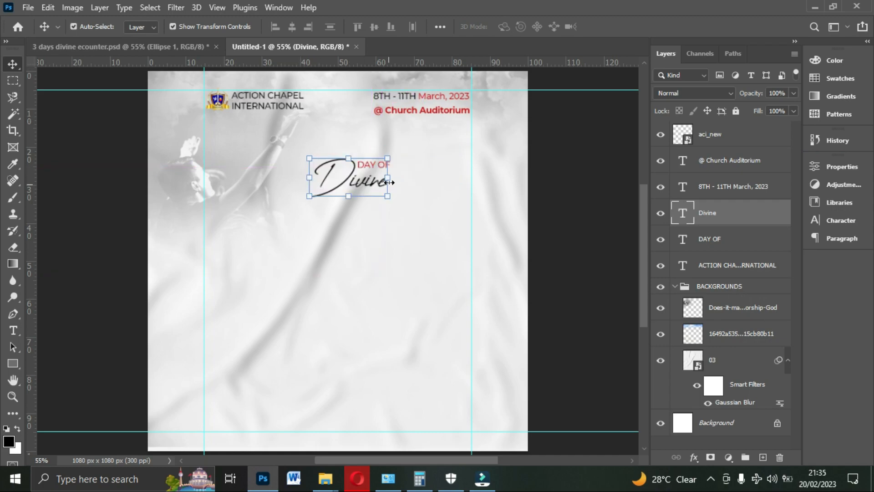
{"action": "left_click", "coordinate": [575, 165]}
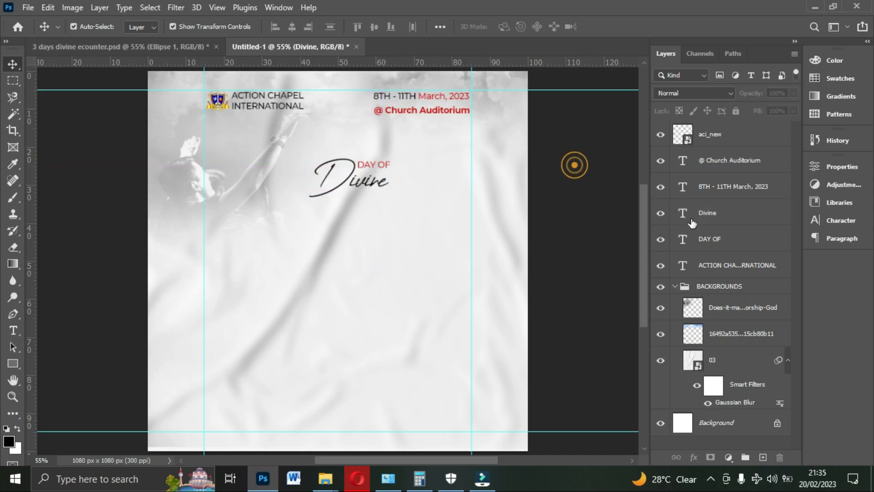
- Try the Bold weight on the "DAY OF" text
{"action": "left_click", "coordinate": [711, 240]}
{"action": "left_click", "coordinate": [833, 219]}
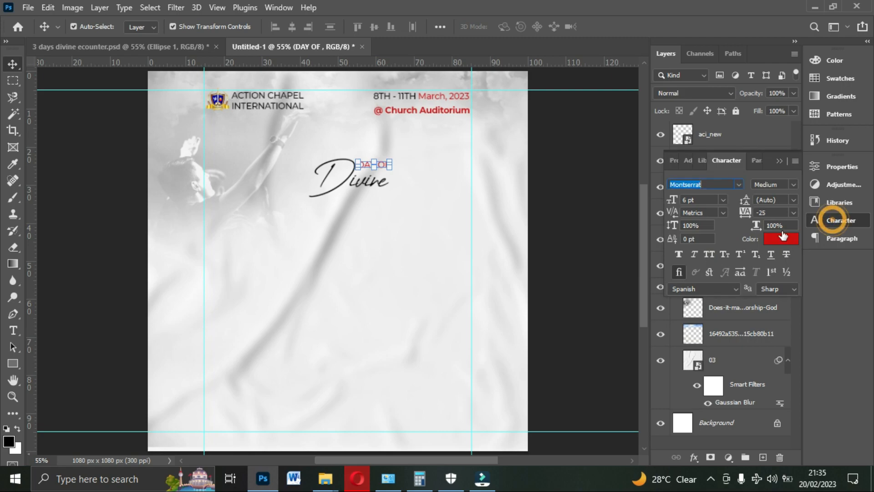
{"action": "left_click", "coordinate": [792, 183]}
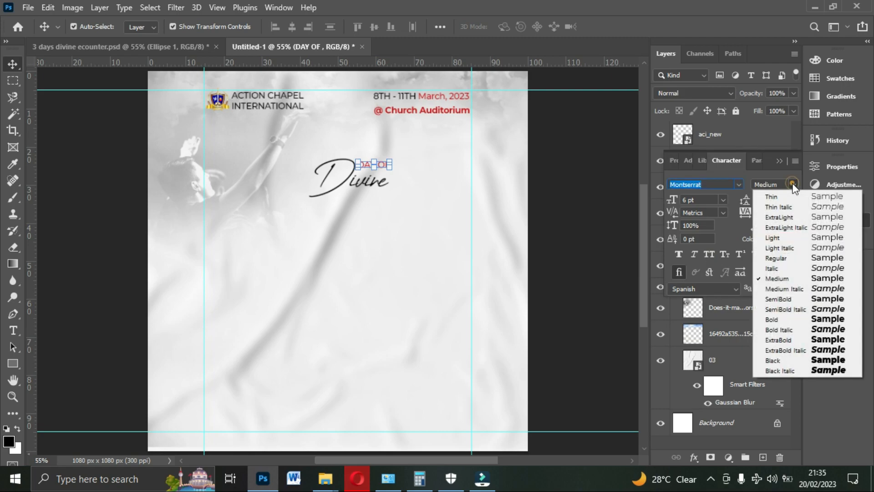
{"action": "left_click", "coordinate": [792, 318]}
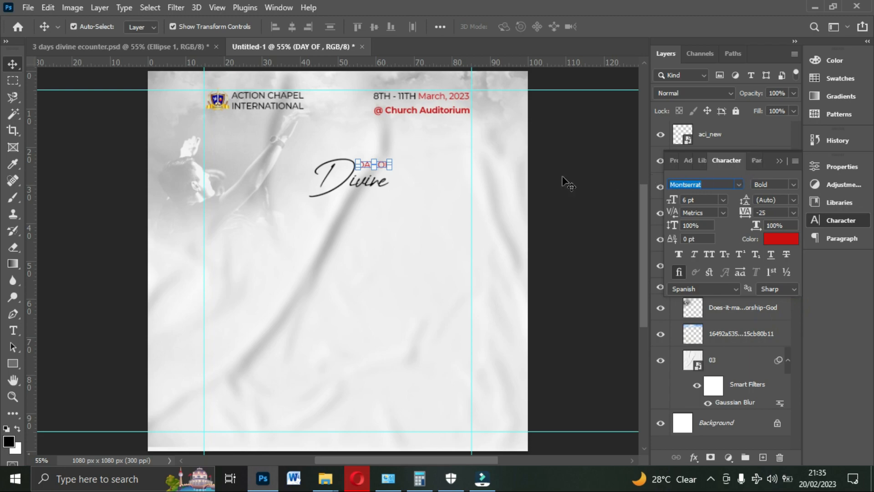
{"action": "left_click", "coordinate": [778, 161]}
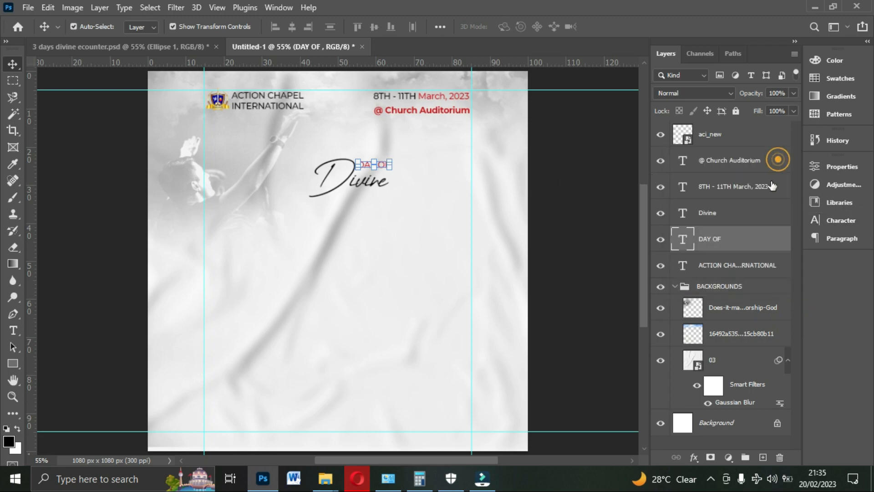
- Check the last title line in the reference flyer, then duplicate the "DAY OF" text and place the copy below "Divine"
{"action": "left_click", "coordinate": [189, 46]}
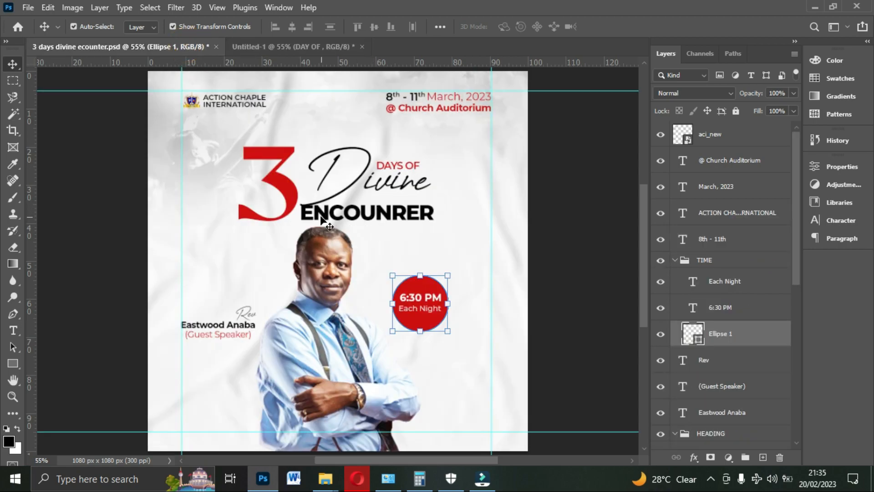
{"action": "left_click", "coordinate": [389, 221]}
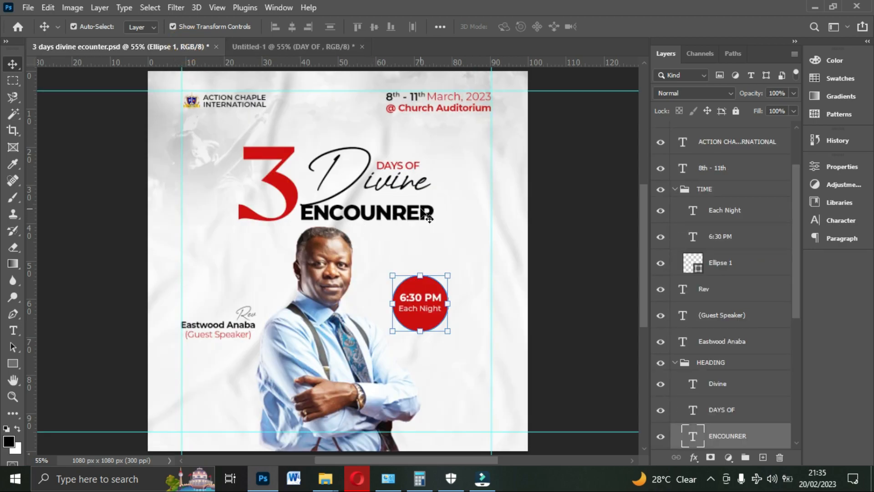
{"action": "left_click", "coordinate": [317, 44]}
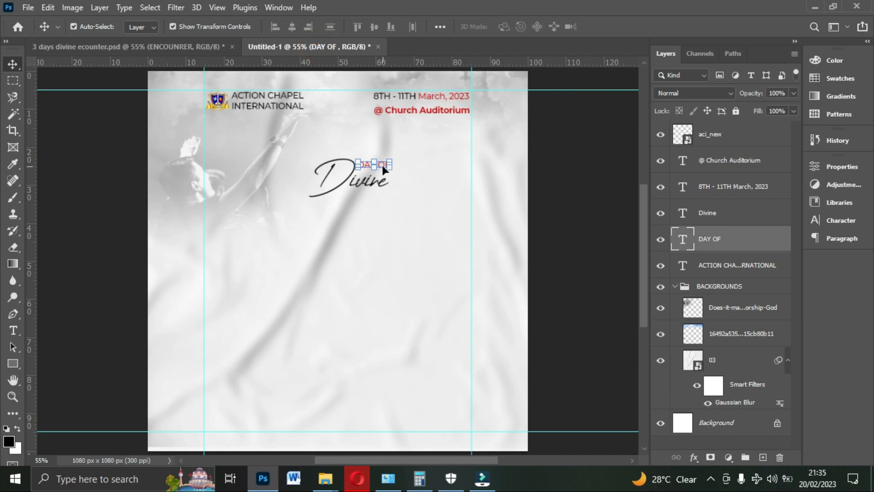
{"action": "key", "text": "ctrl+j"}
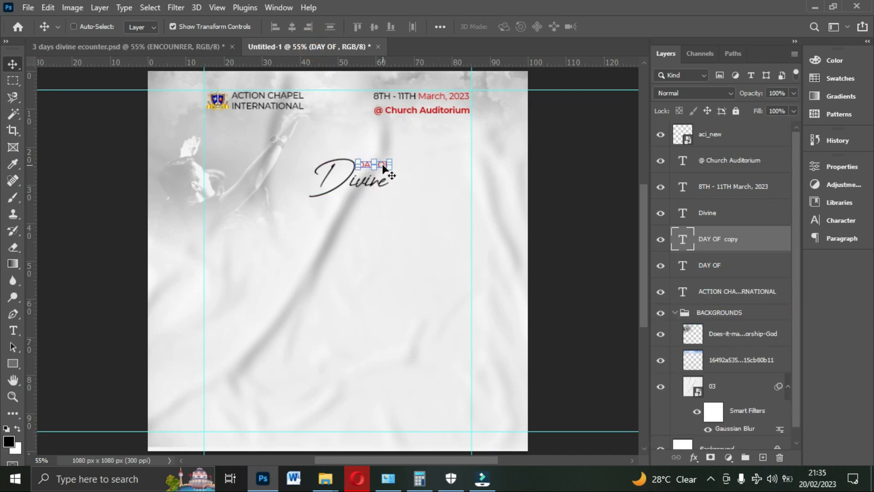
{"action": "left_click_drag", "start_coordinate": [382, 164], "coordinate": [342, 185]}
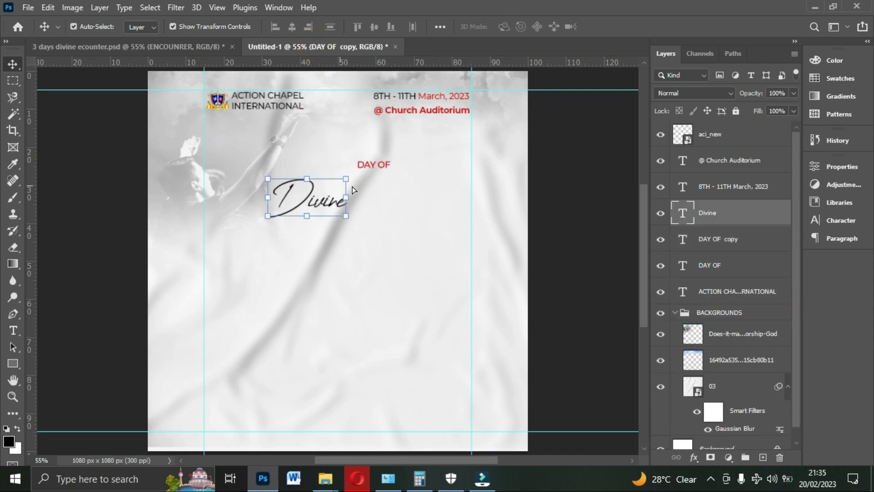
{"action": "left_click_drag", "start_coordinate": [383, 162], "coordinate": [381, 264]}
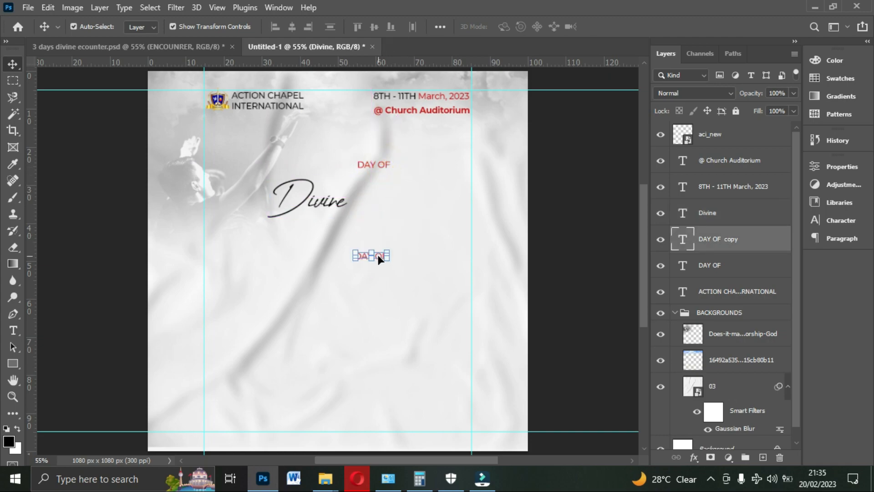
- Change the wording of the lower "DAY OF" copy to "ENCOUNTER"
{"action": "double_click", "coordinate": [379, 254]}
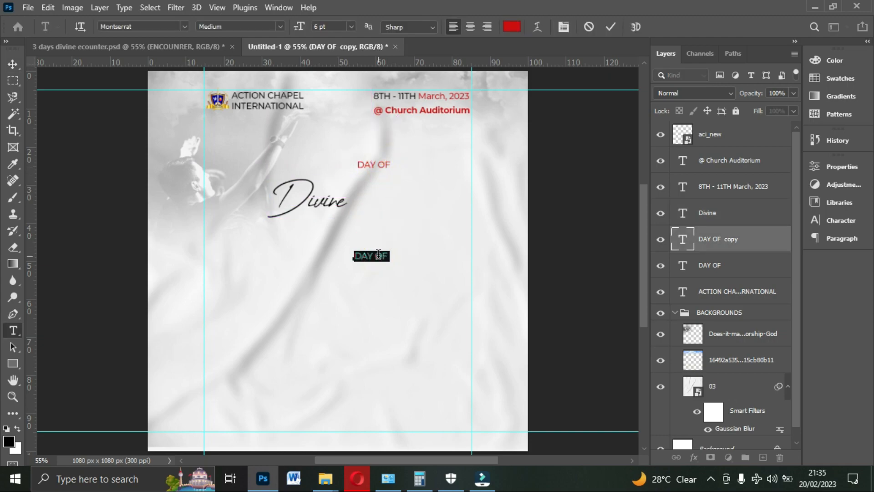
{"action": "type", "text": "ENCOUNTER"}
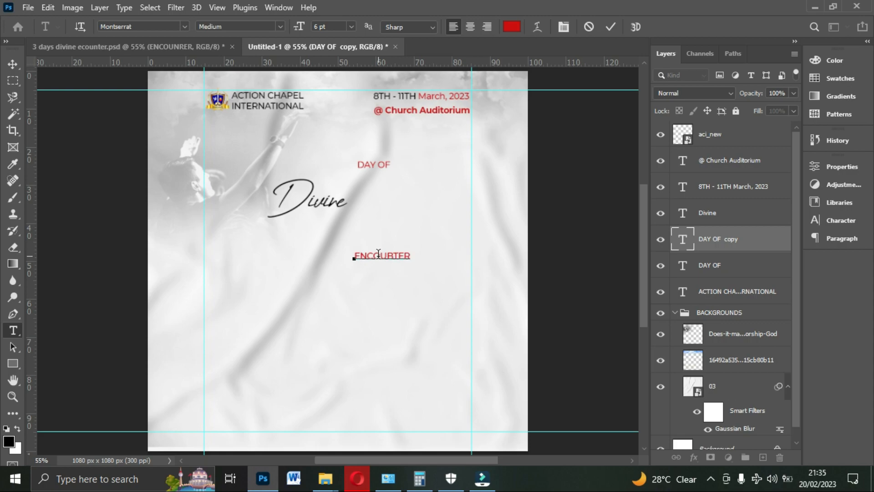
{"action": "key", "text": "BackSpace"}
{"action": "key", "text": "BackSpace"}
{"action": "key", "text": "BackSpace"}
{"action": "key", "text": "BackSpace"}
{"action": "type", "text": "UNTER"}
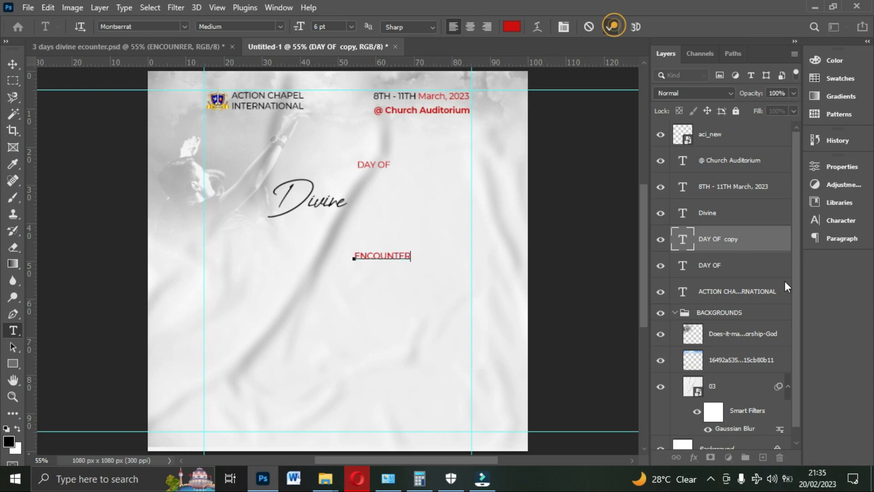
{"action": "left_click", "coordinate": [612, 27]}
{"action": "key", "text": "v"}
- Set the "ENCOUNTER" text to the Montserrat Black weight and colour it black, 000000
{"action": "left_click", "coordinate": [840, 220]}
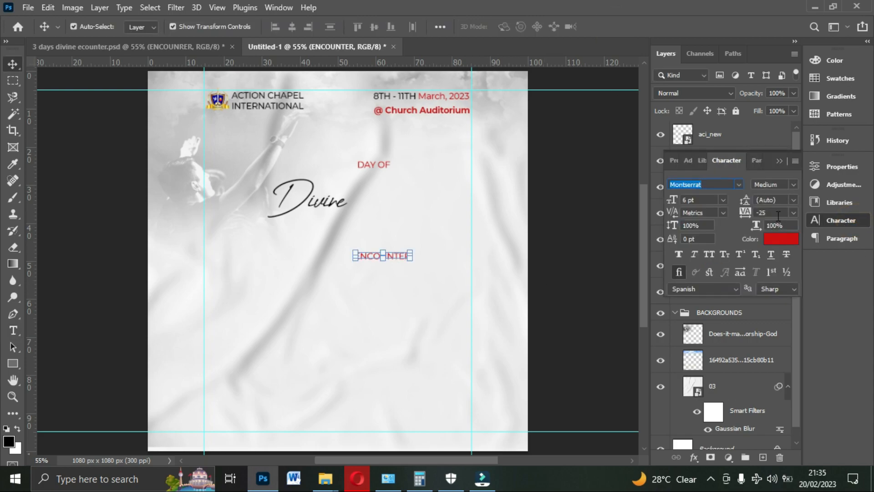
{"action": "left_click", "coordinate": [791, 181]}
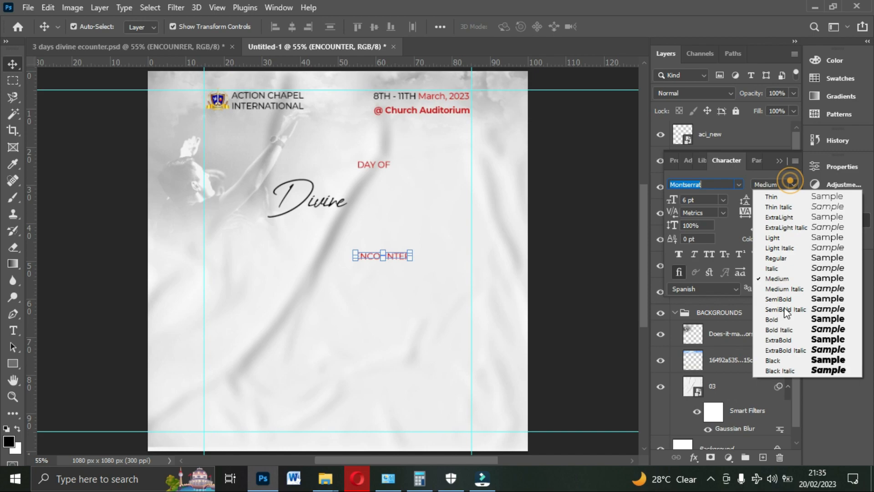
{"action": "left_click", "coordinate": [784, 359]}
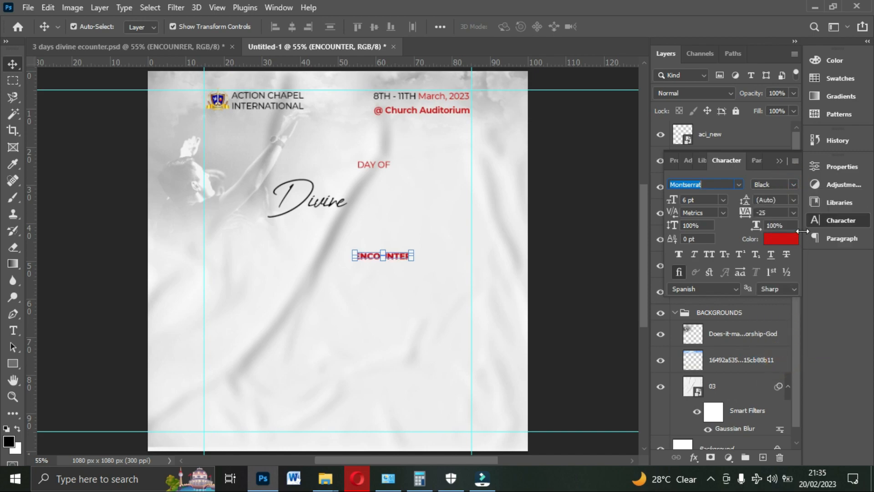
{"action": "left_click", "coordinate": [791, 240]}
{"action": "left_click", "coordinate": [697, 288]}
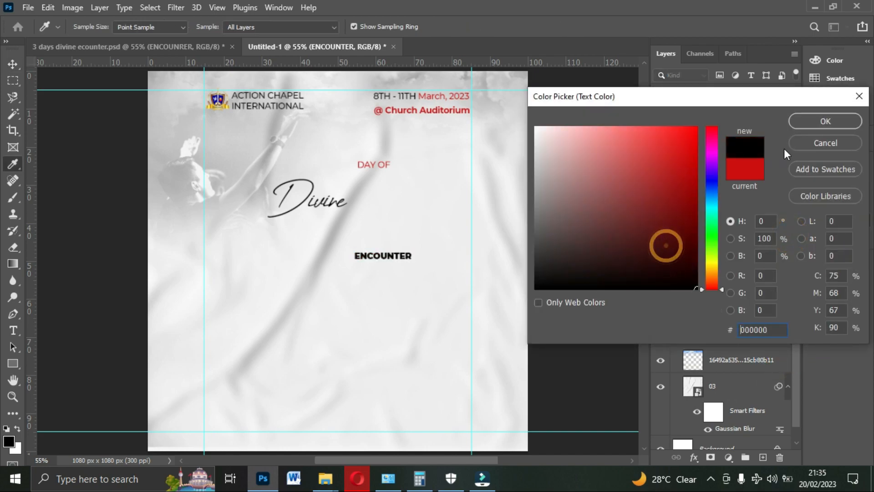
{"action": "left_click", "coordinate": [794, 120]}
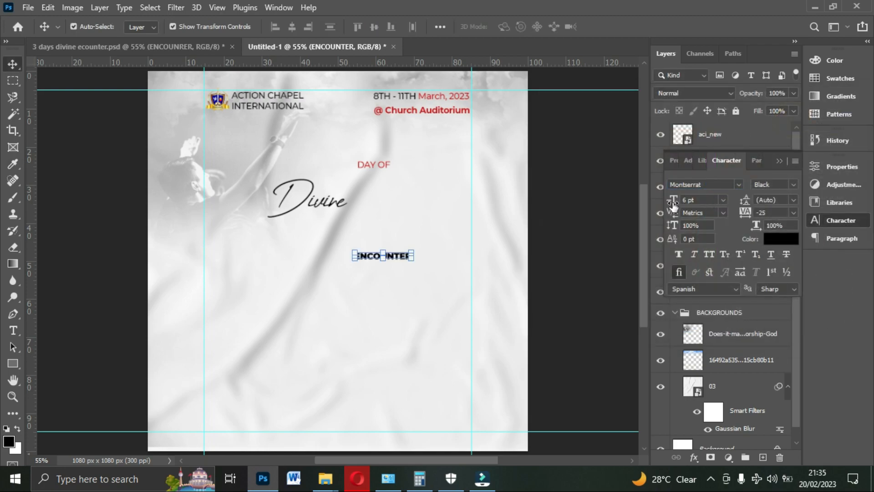
- Move "ENCOUNTER" beneath "Divine" and set its tracking to -50 and its size to 16 pt
{"action": "left_click_drag", "start_coordinate": [673, 204], "coordinate": [689, 204]}
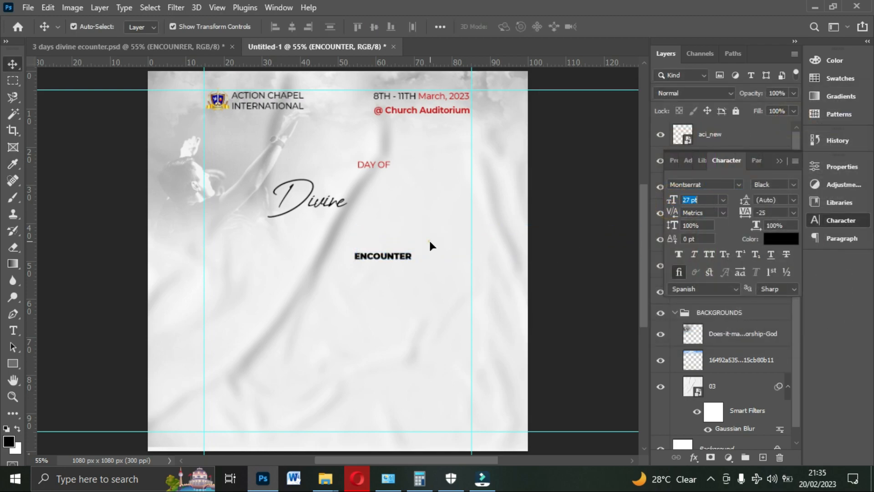
{"action": "left_click_drag", "start_coordinate": [433, 243], "coordinate": [301, 239]}
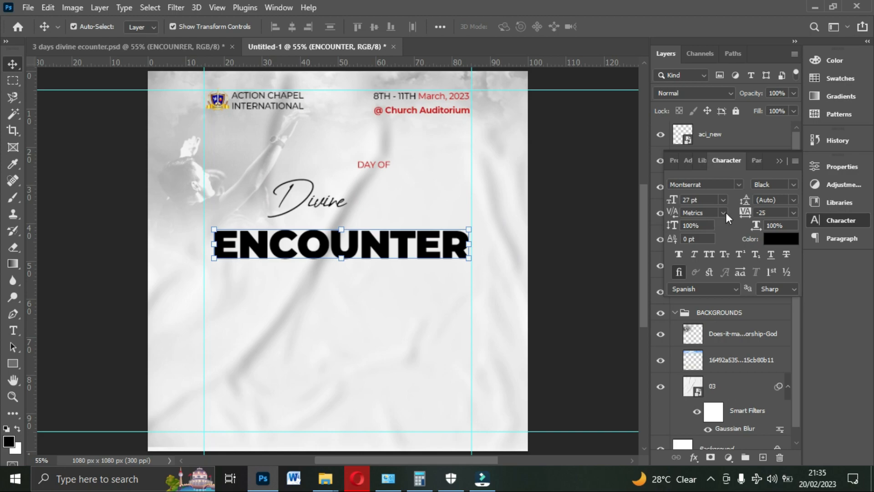
{"action": "left_click", "coordinate": [794, 212]}
{"action": "left_click", "coordinate": [774, 243]}
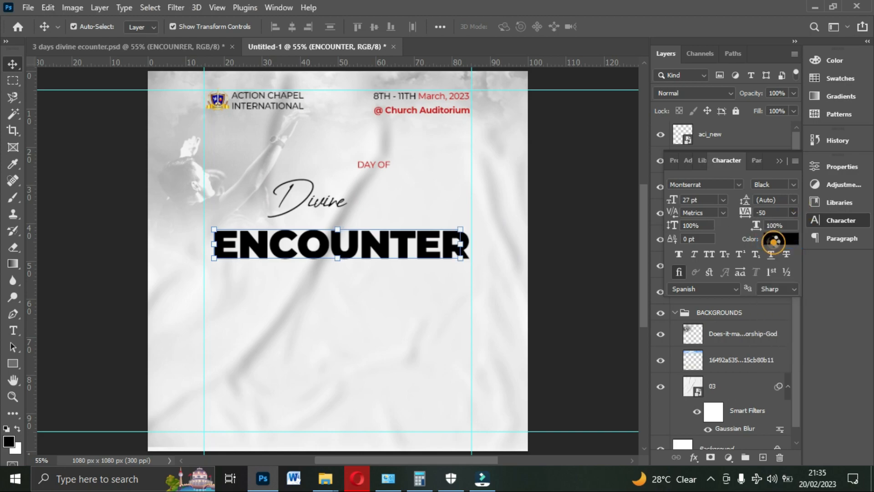
{"action": "left_click", "coordinate": [722, 199]}
{"action": "left_click", "coordinate": [700, 294]}
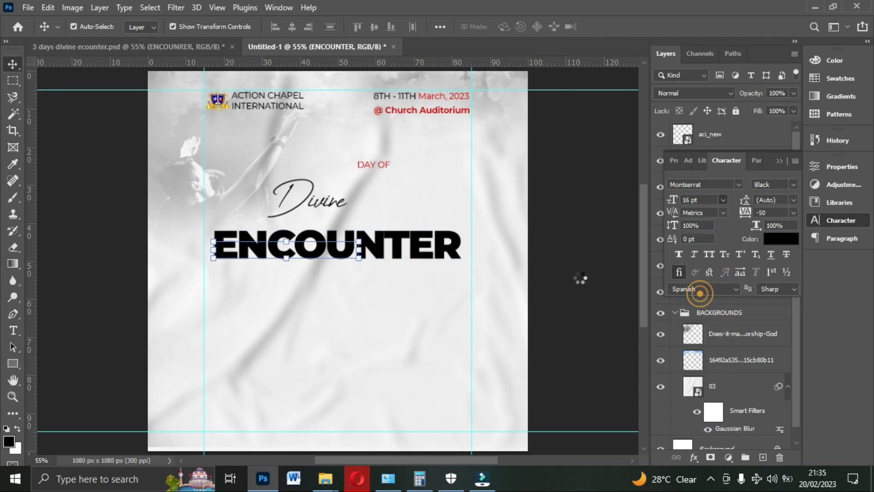
- Move "ENCOUNTER" to the right, centred beneath the date line, and place "Divine" directly above its start
{"action": "left_click_drag", "start_coordinate": [312, 250], "coordinate": [392, 224]}
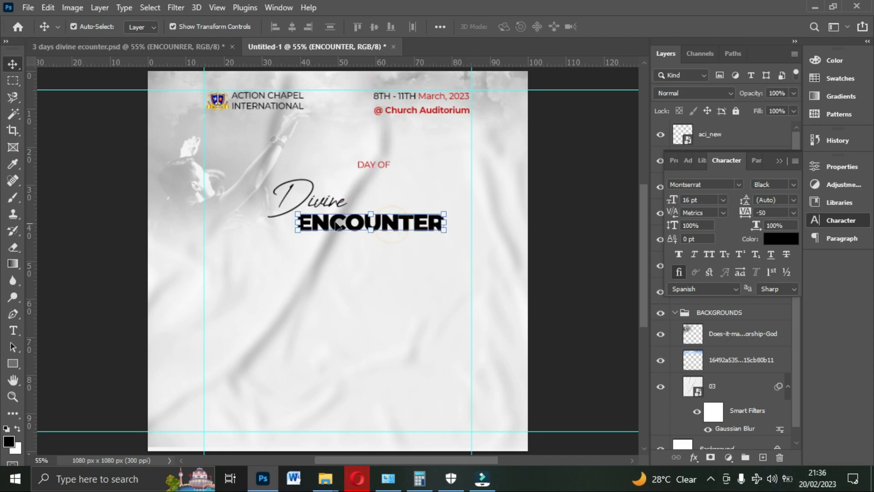
{"action": "left_click_drag", "start_coordinate": [304, 200], "coordinate": [331, 198]}
- Try font sizes of 30, 60 and 48 pt for "Divine", shifting the text slightly above "ENCOUNTER"
{"action": "left_click", "coordinate": [722, 199]}
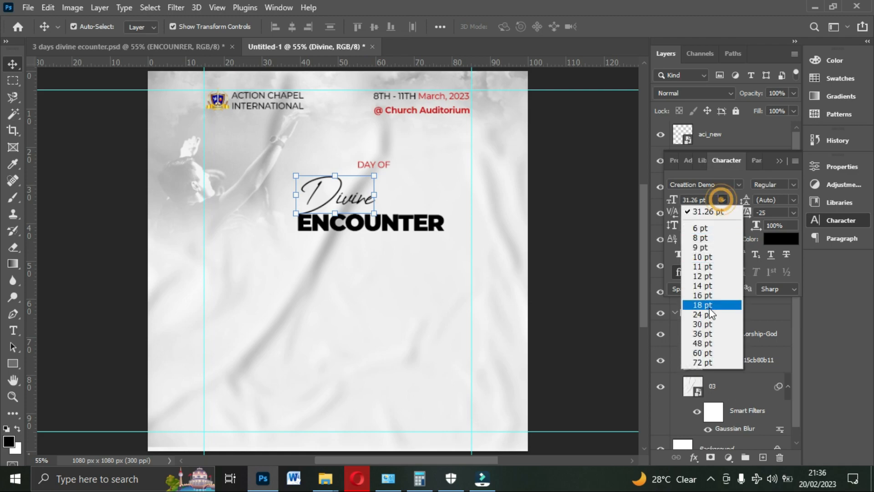
{"action": "left_click", "coordinate": [709, 324]}
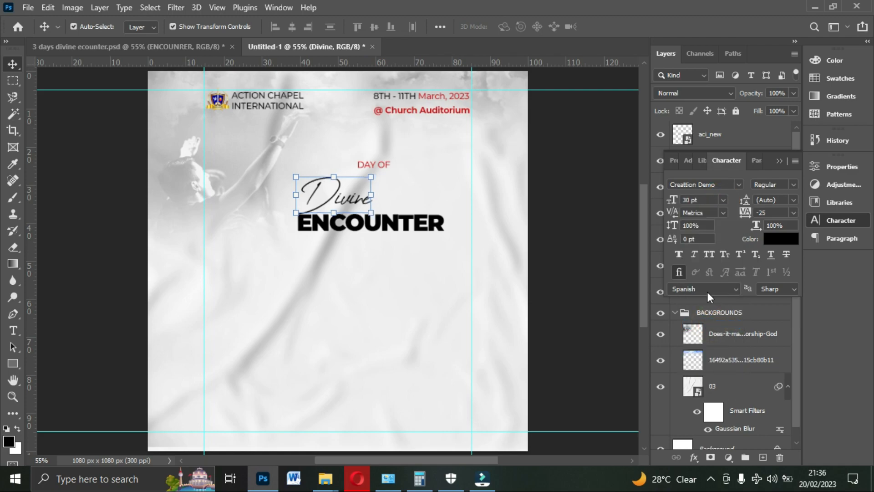
{"action": "left_click", "coordinate": [723, 200]}
{"action": "left_click", "coordinate": [716, 354]}
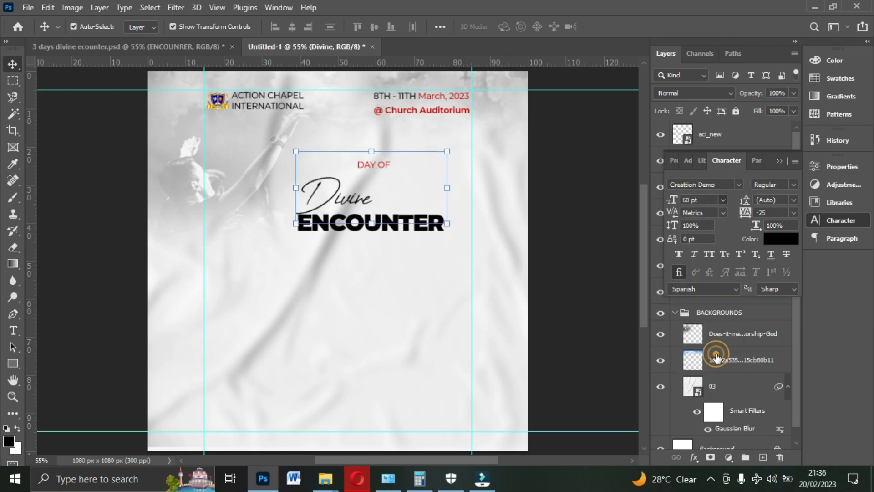
{"action": "left_click_drag", "start_coordinate": [369, 190], "coordinate": [375, 184]}
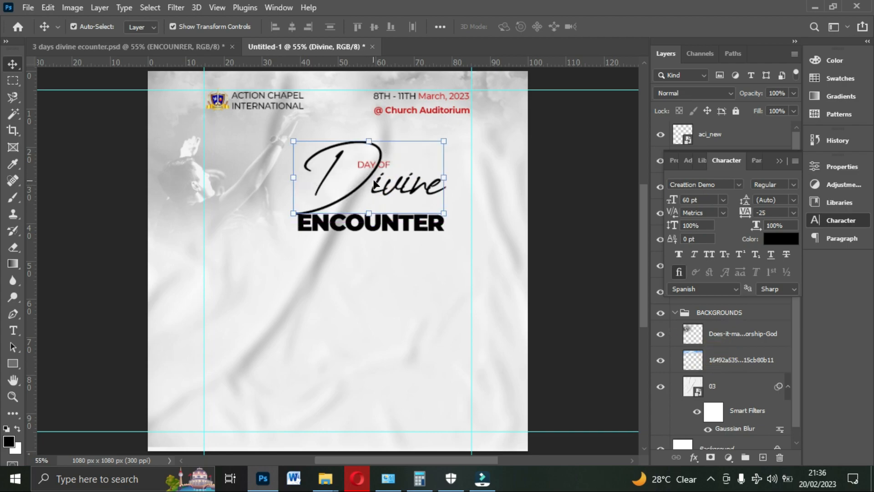
{"action": "left_click", "coordinate": [724, 200]}
{"action": "left_click", "coordinate": [708, 338]}
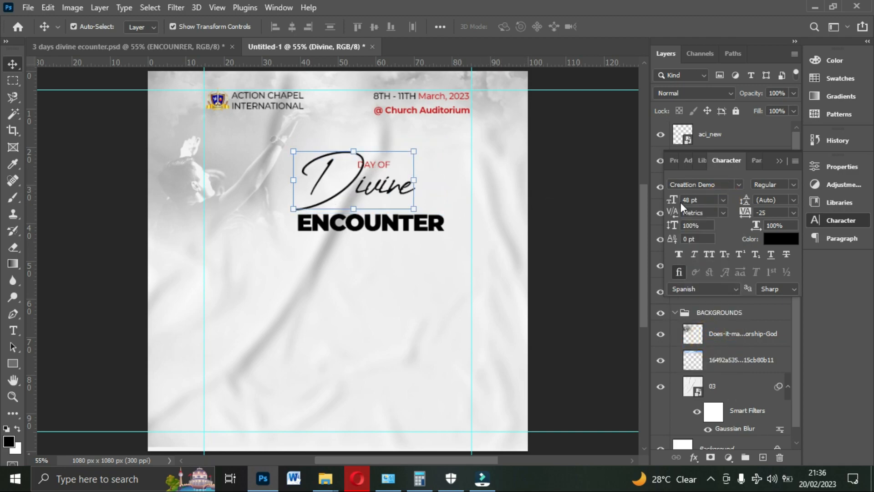
- Set the "Divine" text to 40 pt and move it down to sit just on top of "ENCOUNTER"
{"action": "left_click", "coordinate": [708, 202]}
{"action": "type", "text": "4"}
{"action": "left_click", "coordinate": [548, 196]}
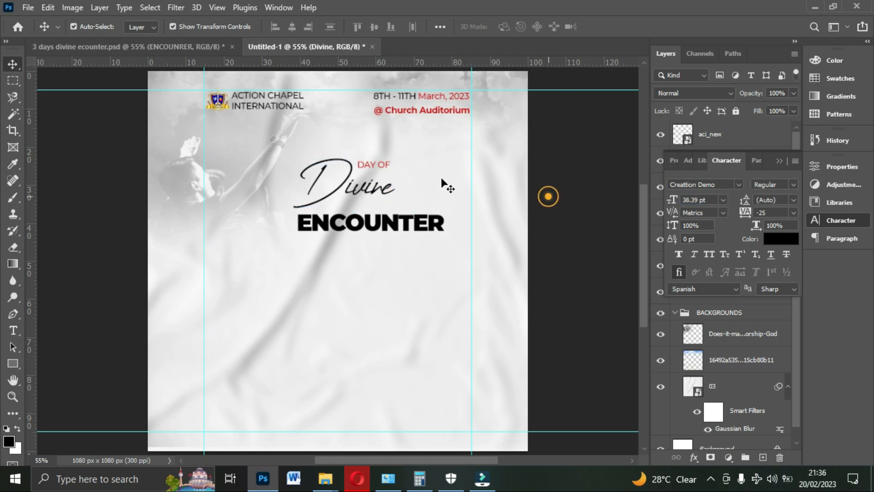
{"action": "left_click_drag", "start_coordinate": [390, 164], "coordinate": [393, 171]}
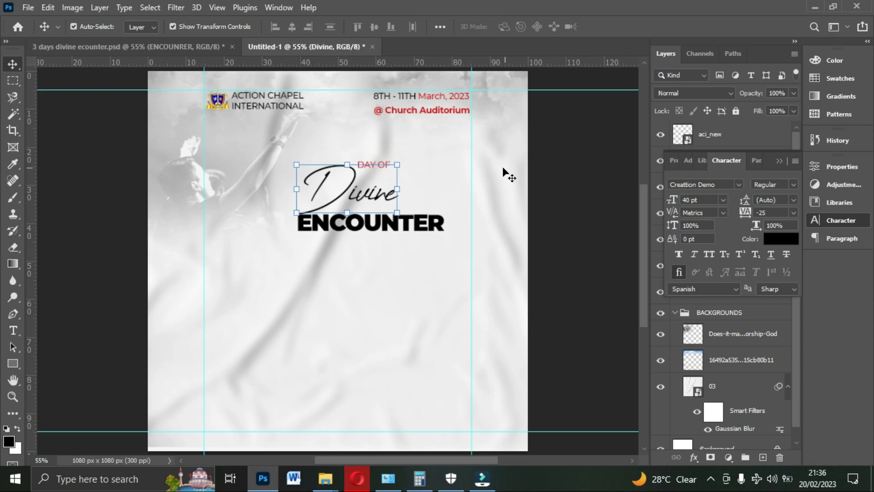
{"action": "left_click", "coordinate": [534, 172]}
- Set the red "DAY OF" text to the Montserrat Bold weight
{"action": "left_click", "coordinate": [386, 162]}
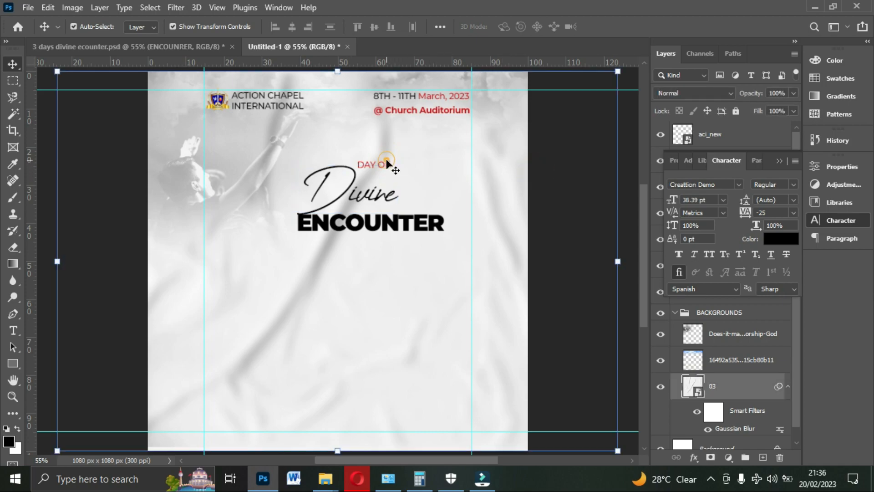
{"action": "left_click", "coordinate": [383, 164]}
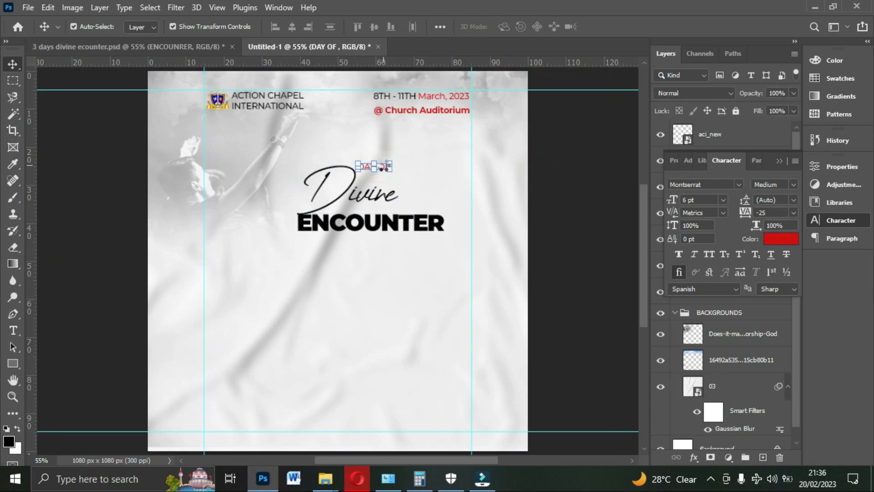
{"action": "left_click", "coordinate": [793, 185]}
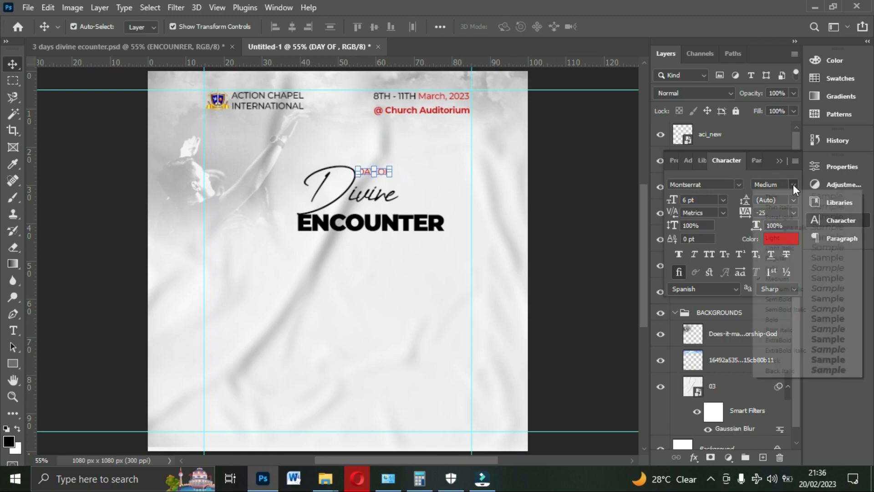
{"action": "left_click", "coordinate": [790, 320]}
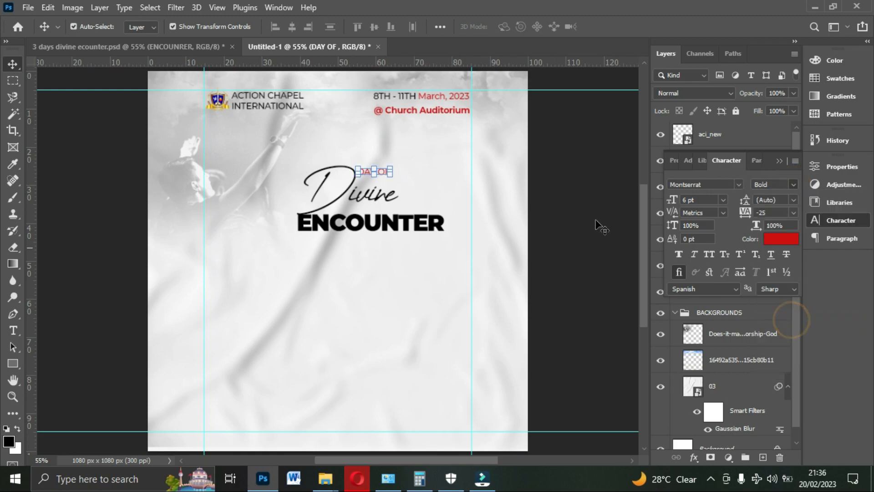
- Nudge "DAY OF" down and slightly right into the gap above the small letters of "Divine"
{"action": "key", "text": "Down"}
{"action": "key", "text": "Down"}
{"action": "key", "text": "Down"}
{"action": "key", "text": "Down"}
{"action": "key", "text": "Down"}
{"action": "key", "text": "Down"}
{"action": "key", "text": "Down"}
{"action": "key", "text": "Down"}
{"action": "key", "text": "Down"}
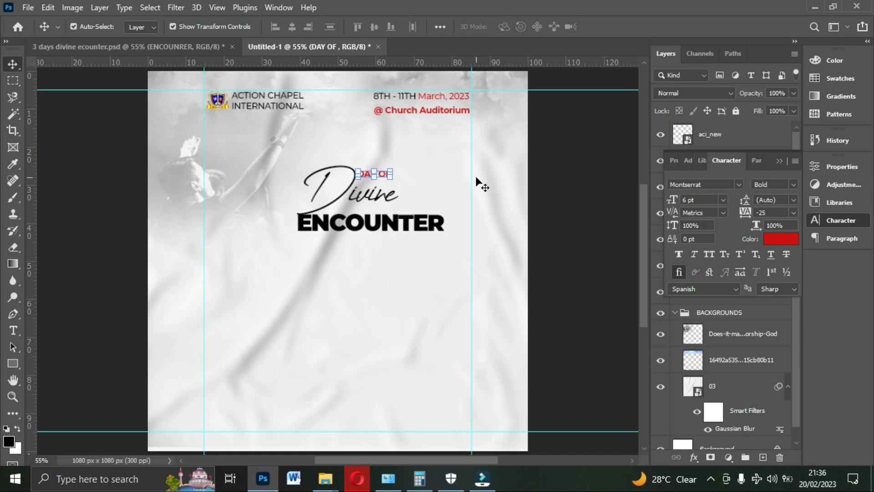
{"action": "key", "text": "Down"}
{"action": "key", "text": "Down"}
{"action": "key", "text": "Down"}
{"action": "key", "text": "Down"}
{"action": "key", "text": "Down"}
{"action": "key", "text": "Down"}
{"action": "key", "text": "Down"}
{"action": "key", "text": "Down"}
{"action": "key", "text": "Down"}
{"action": "key", "text": "Down"}
{"action": "key", "text": "Down"}
{"action": "key", "text": "Down"}
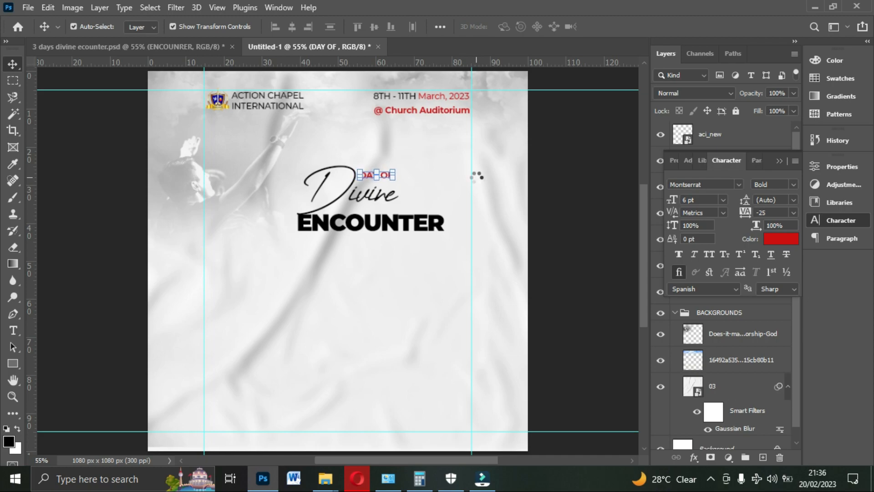
{"action": "key", "text": "Right"}
{"action": "key", "text": "Right"}
{"action": "key", "text": "Right"}
{"action": "key", "text": "Right"}
{"action": "key", "text": "Right"}
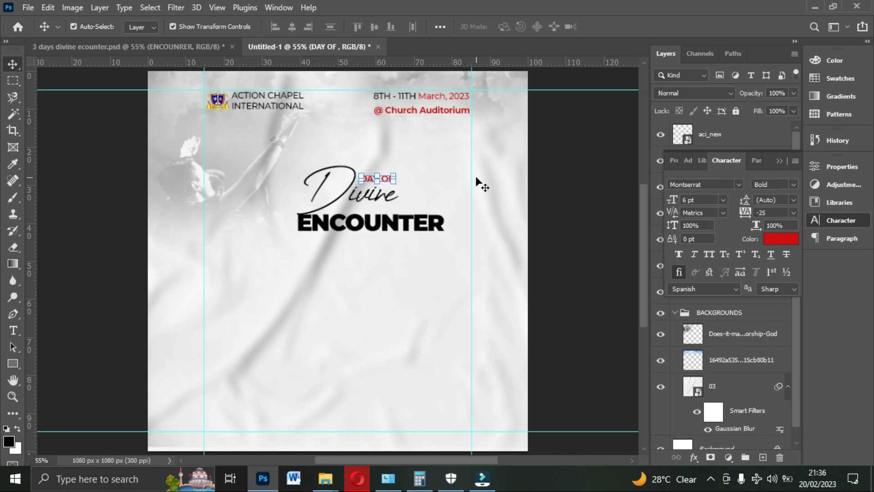
{"action": "key", "text": "Down"}
{"action": "key", "text": "Down"}
{"action": "key", "text": "Down"}
{"action": "key", "text": "Right"}
{"action": "key", "text": "Right"}
{"action": "key", "text": "Down"}
{"action": "key", "text": "Down"}
{"action": "key", "text": "Down"}
{"action": "key", "text": "Down"}
{"action": "key", "text": "Down"}
{"action": "key", "text": "Down"}
{"action": "key", "text": "Down"}
{"action": "key", "text": "Down"}
{"action": "key", "text": "Down"}
{"action": "key", "text": "Down"}
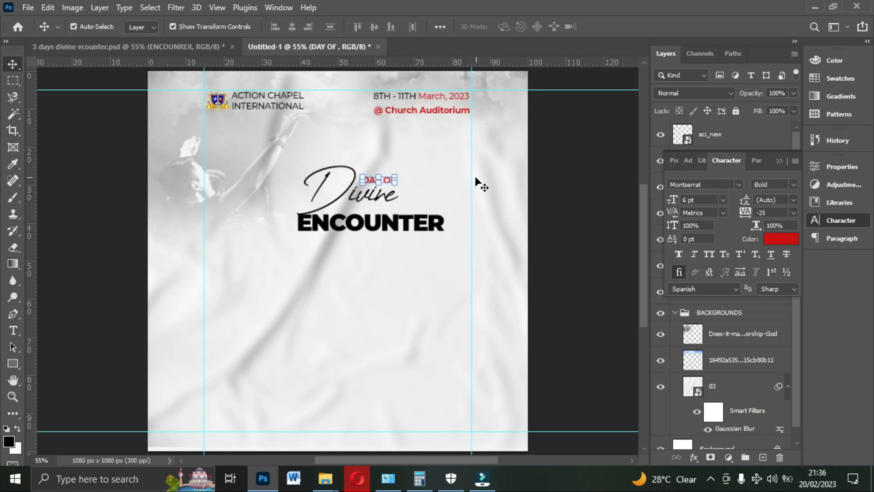
- Duplicate "ENCOUNTER" into the empty area below and change the copy's wording to "3"
{"action": "left_click", "coordinate": [394, 225]}
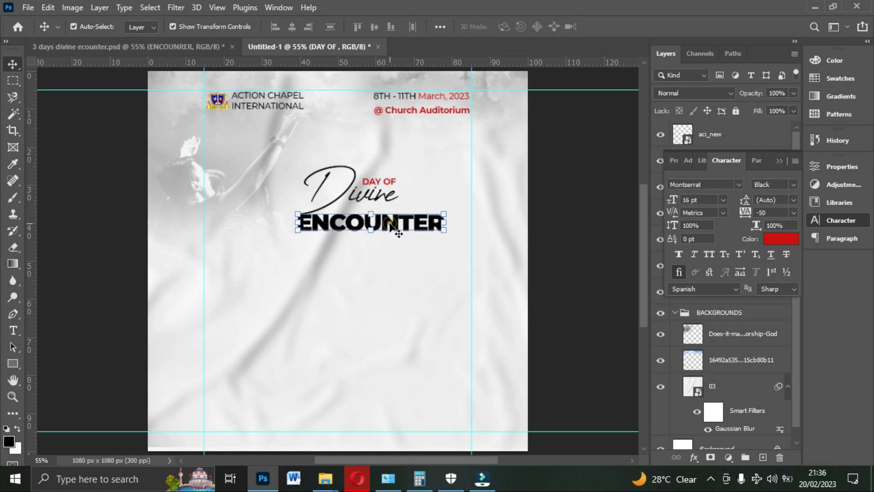
{"action": "left_click_drag", "start_coordinate": [391, 225], "coordinate": [337, 271]}
{"action": "double_click", "coordinate": [337, 270]}
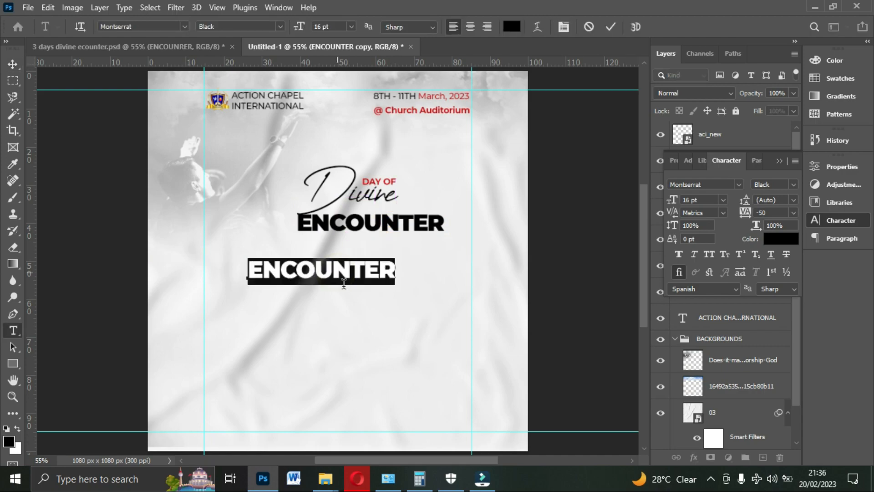
{"action": "type", "text": "3"}
{"action": "left_click", "coordinate": [610, 28]}
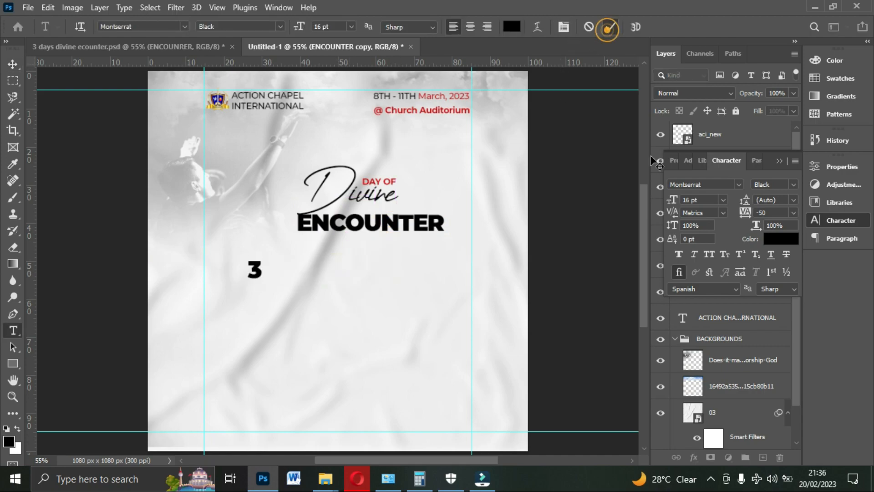
{"action": "key", "text": "v"}
- Check the font used for the large "3" in the reference flyer, then return to the new flyer
{"action": "left_click", "coordinate": [163, 45]}
{"action": "left_click", "coordinate": [295, 197]}
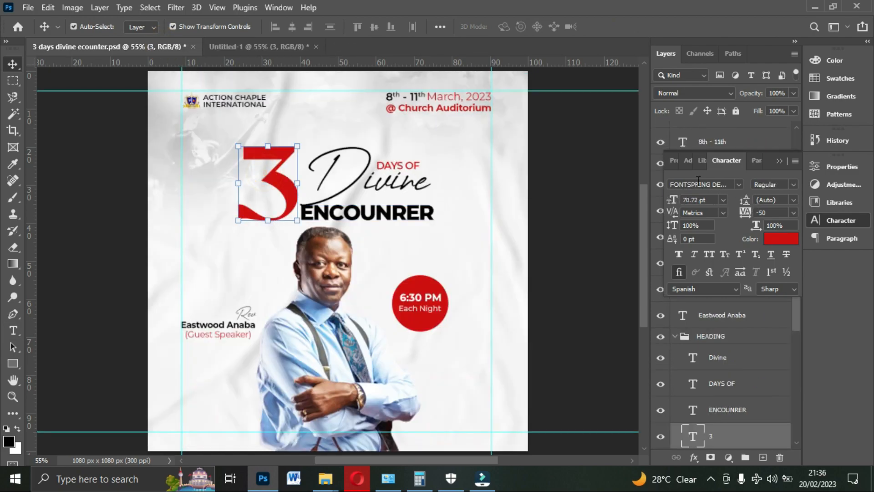
{"action": "left_click", "coordinate": [263, 47]}
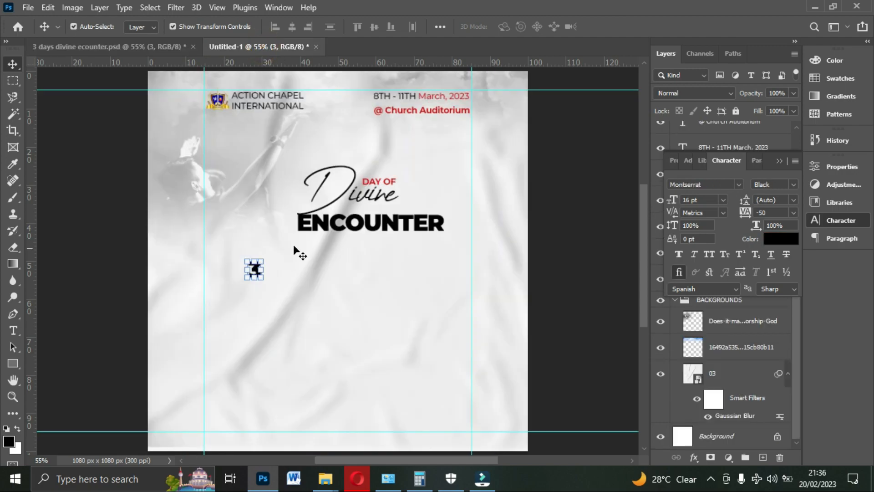
- Scale the "3" up to about 94 pt and place it to the left of "Divine"
{"action": "left_click_drag", "start_coordinate": [264, 258], "coordinate": [330, 128]}
{"action": "left_click_drag", "start_coordinate": [299, 171], "coordinate": [277, 172]}
{"action": "double_click", "coordinate": [285, 173]}
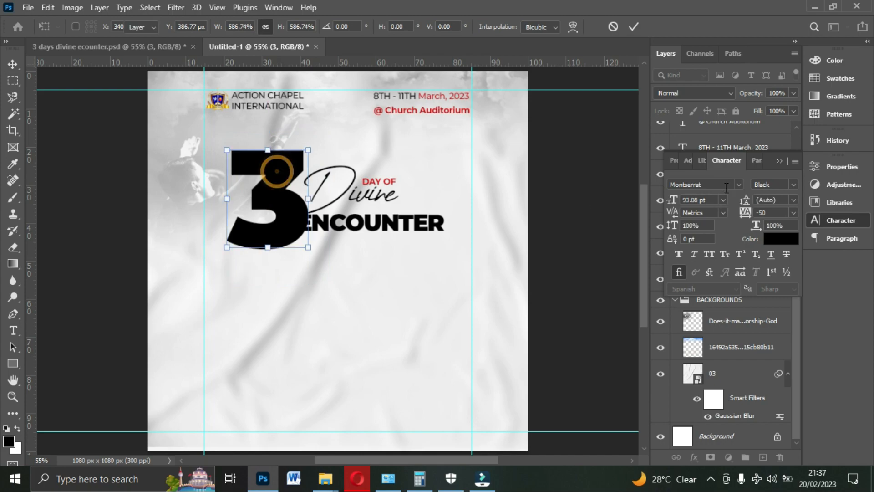
- Change the font of the "3" to FONTSPRING DEMO - Prettywise Black Regular
{"action": "left_click", "coordinate": [736, 185]}
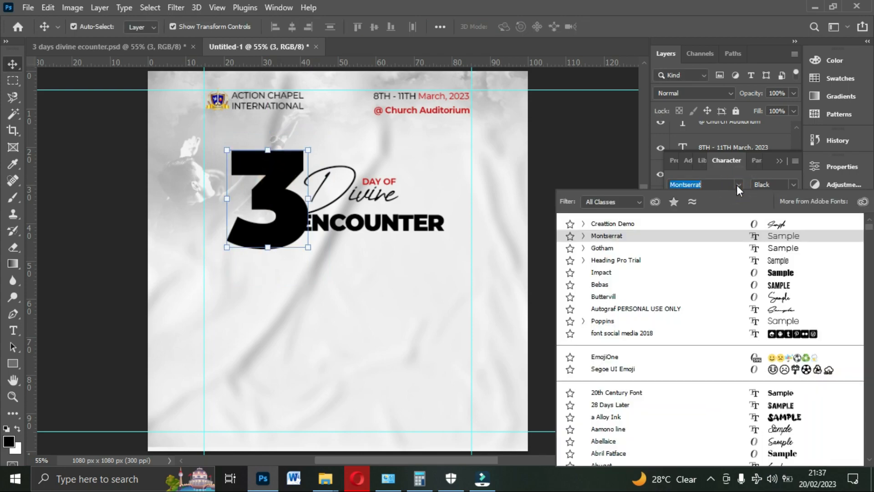
{"action": "type", "text": "FRON"}
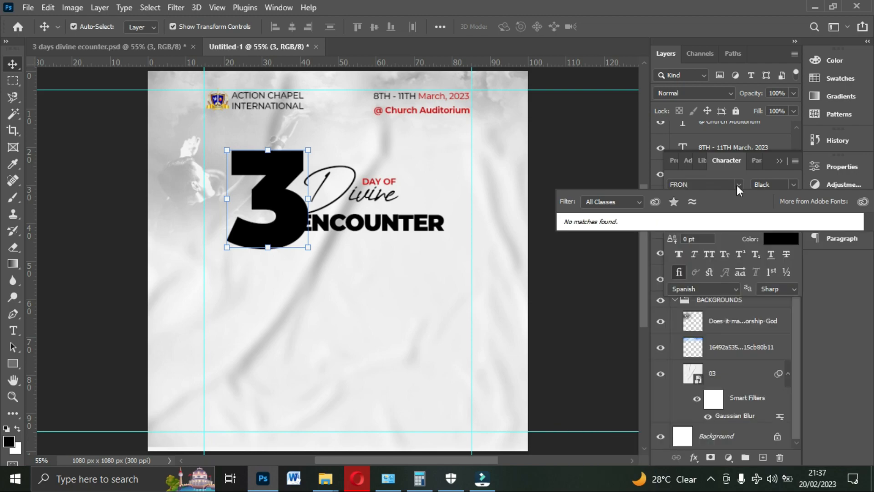
{"action": "key", "text": "BackSpace"}
{"action": "key", "text": "BackSpace"}
{"action": "key", "text": "BackSpace"}
{"action": "type", "text": "o"}
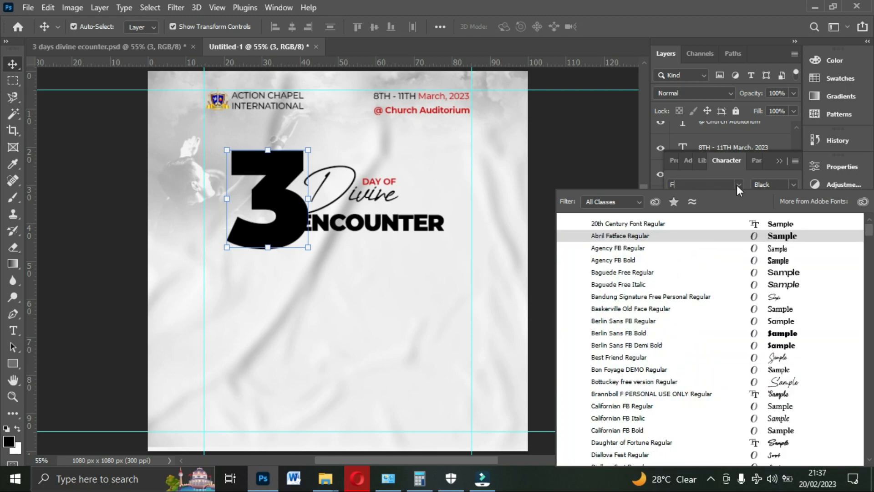
{"action": "type", "text": "n"}
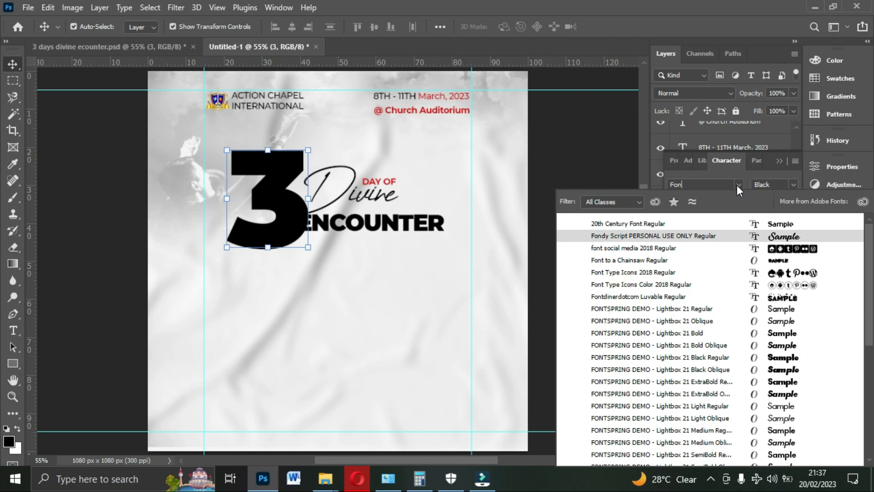
{"action": "key", "text": "Return"}
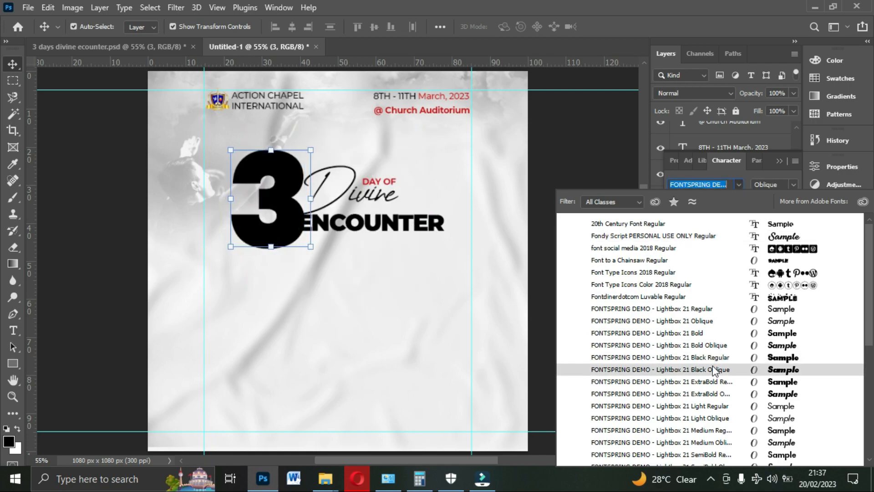
{"action": "scroll", "coordinate": [715, 371], "scroll_direction": "down", "scroll_amount": 5}
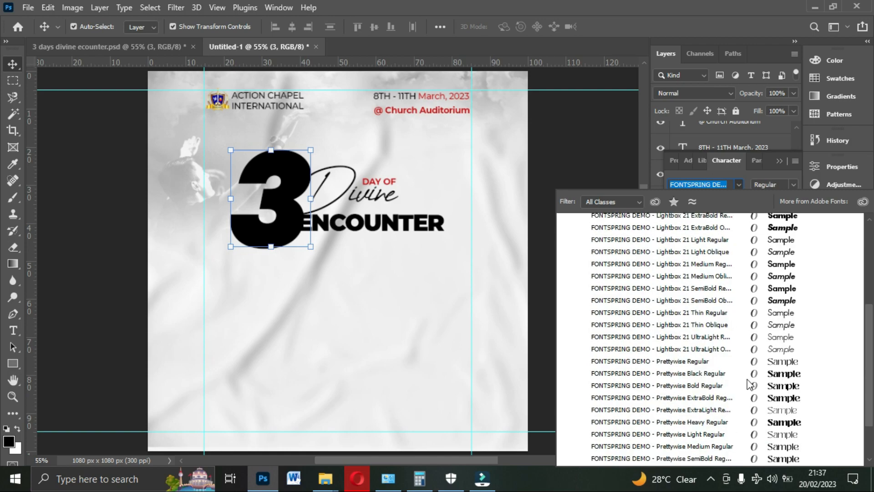
{"action": "left_click", "coordinate": [722, 378]}
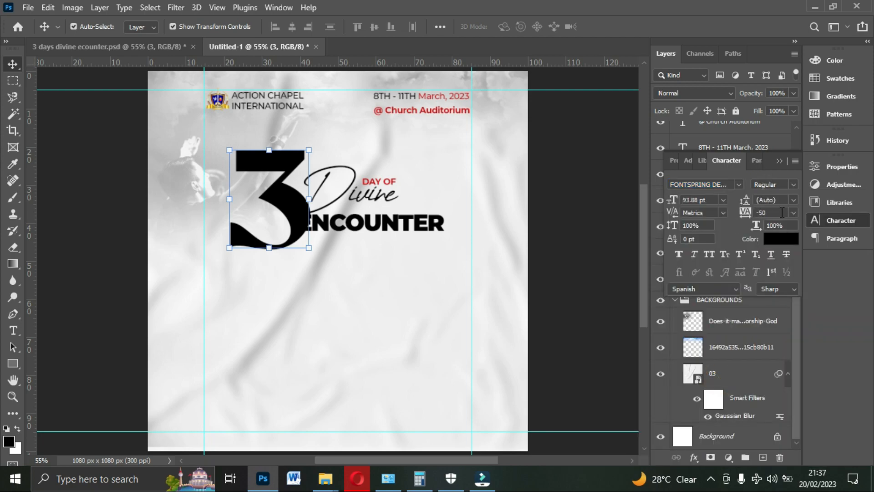
- Set the "3" to 60 pt and move it beside the title with its base level with "ENCOUNTER"
{"action": "left_click", "coordinate": [719, 200]}
{"action": "left_click", "coordinate": [699, 354]}
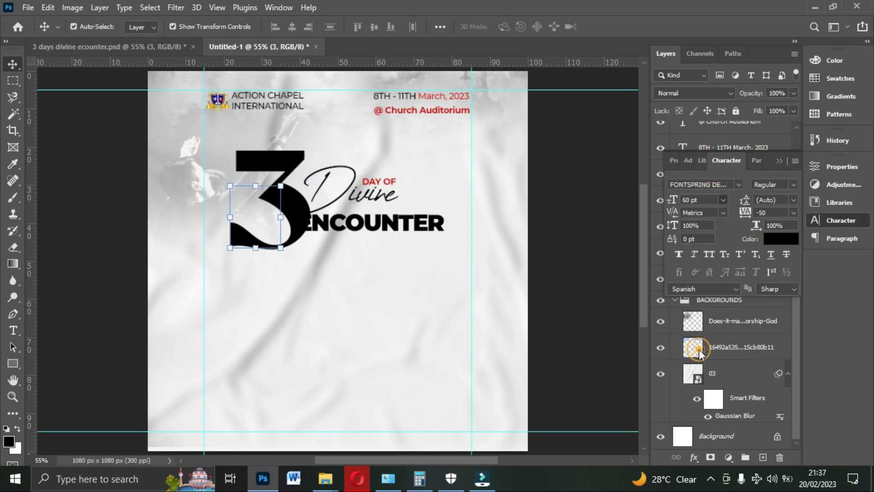
{"action": "left_click_drag", "start_coordinate": [272, 195], "coordinate": [285, 178]}
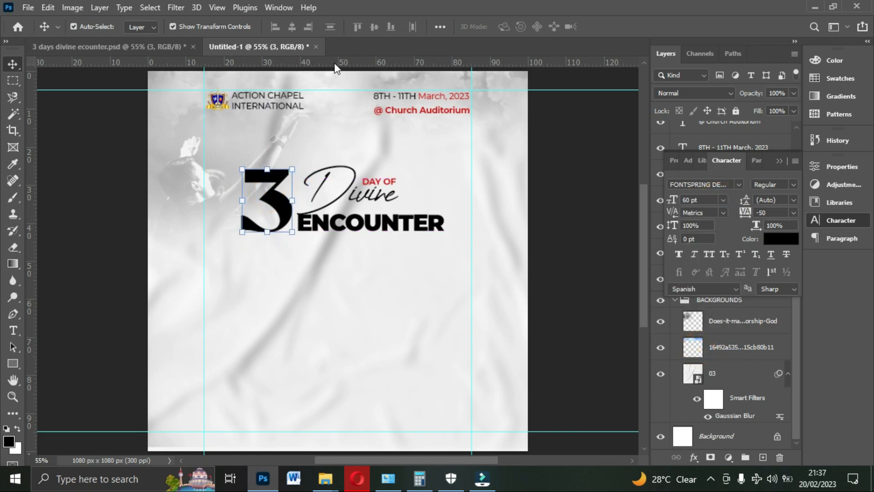
- Add a horizontal guide just above "Divine" and scale the "3" up to it, to about 66 pt
{"action": "left_click_drag", "start_coordinate": [335, 68], "coordinate": [302, 143]}
{"action": "double_click", "coordinate": [283, 171]}
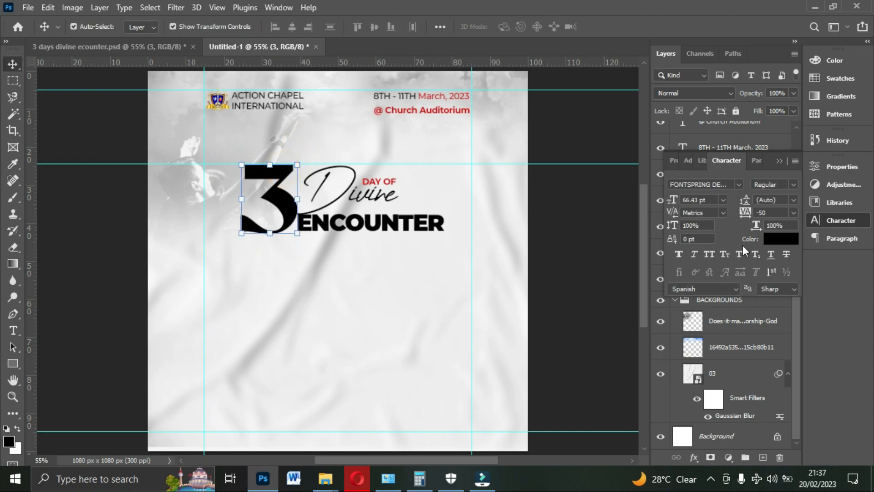
- Colour the "3" red with hex value cd0f0f
{"action": "left_click", "coordinate": [779, 241]}
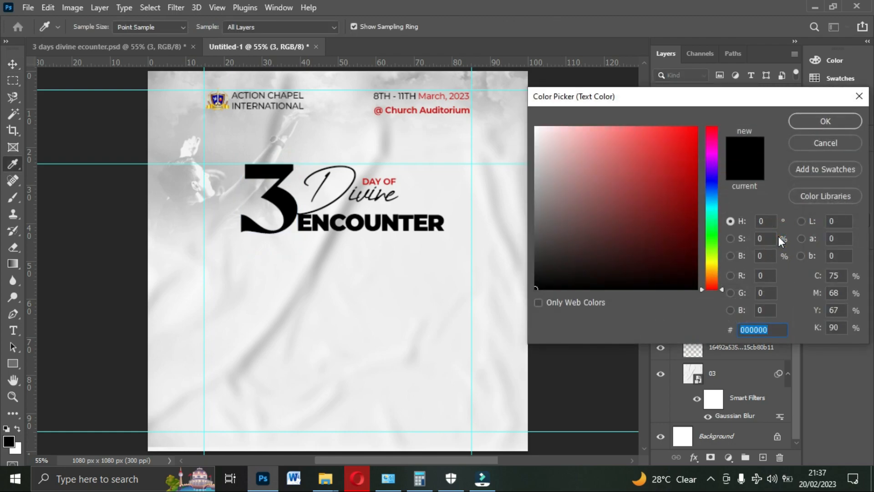
{"action": "type", "text": "cd0f0f"}
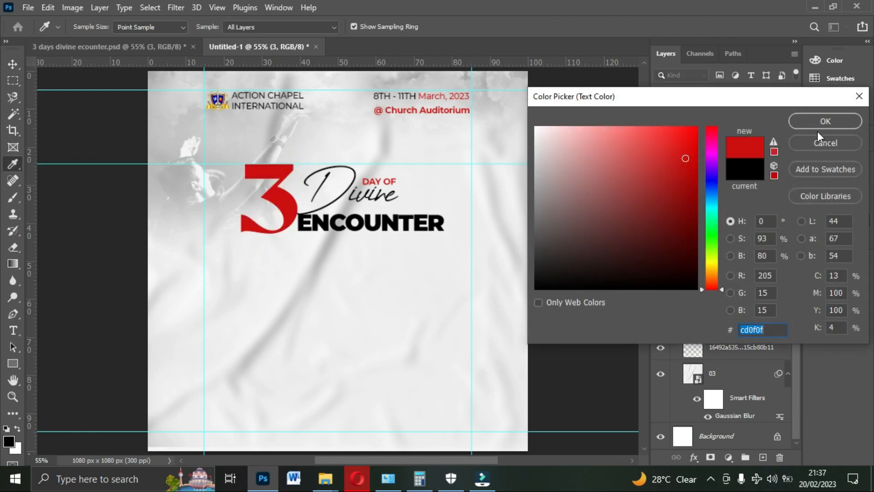
{"action": "left_click", "coordinate": [818, 124]}
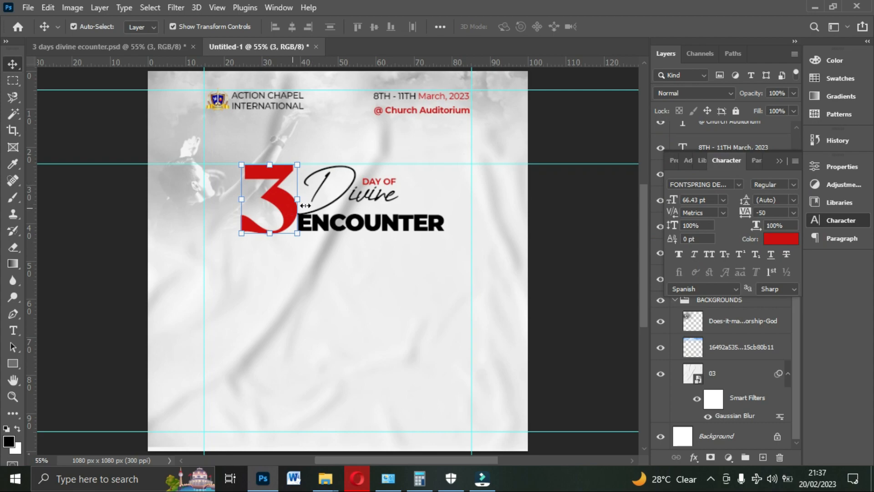
- Nudge the "3" slightly away from the other title words and scale "ENCOUNTER" down to about 15 pt
{"action": "key", "text": "Left"}
{"action": "key", "text": "Left"}
{"action": "key", "text": "Left"}
{"action": "key", "text": "Left"}
{"action": "key", "text": "Left"}
{"action": "key", "text": "Left"}
{"action": "key", "text": "Left"}
{"action": "left_click", "coordinate": [508, 212]}
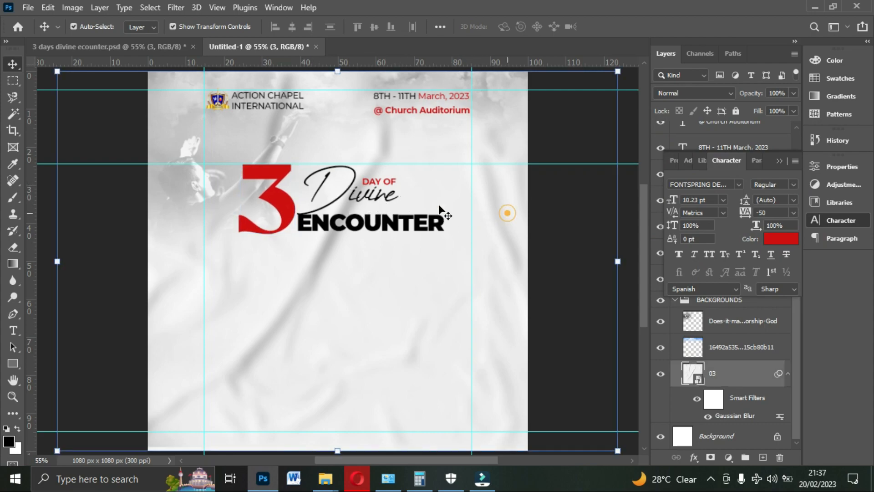
{"action": "left_click", "coordinate": [342, 192]}
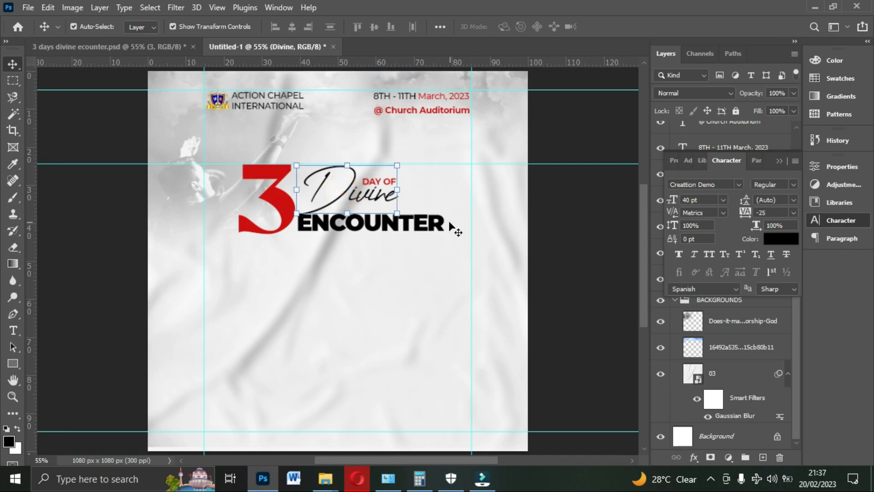
{"action": "left_click", "coordinate": [435, 224]}
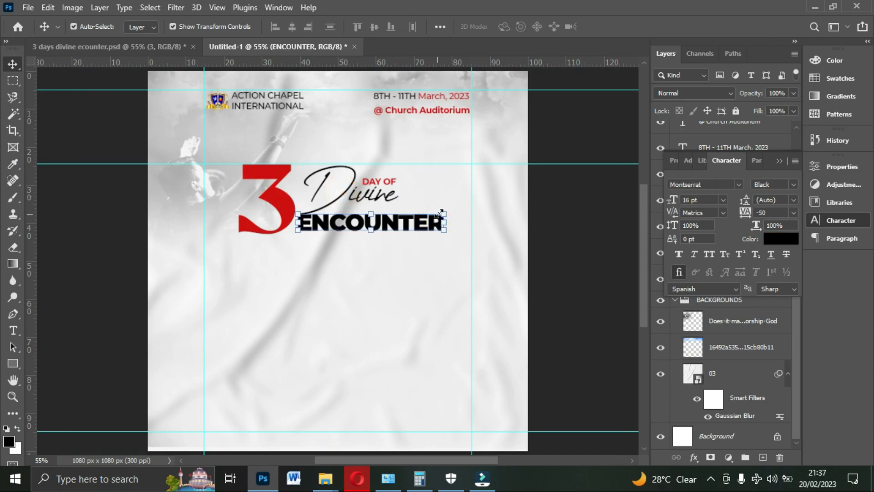
{"action": "left_click_drag", "start_coordinate": [444, 212], "coordinate": [435, 213]}
{"action": "key", "text": "Return"}
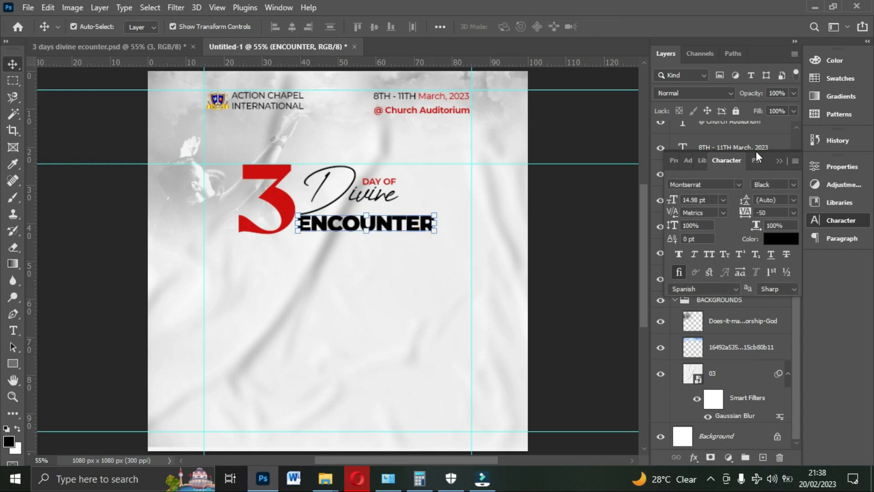
- Group the Divine, 3, ENCOUNTER and DAY OF text layers and name the group HEADING
{"action": "left_click", "coordinate": [779, 161]}
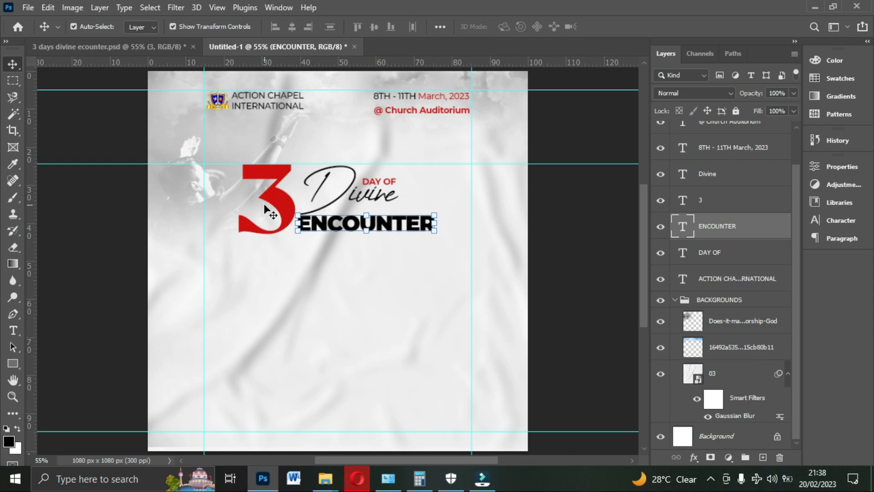
{"action": "left_click", "coordinate": [709, 205], "text": "shift"}
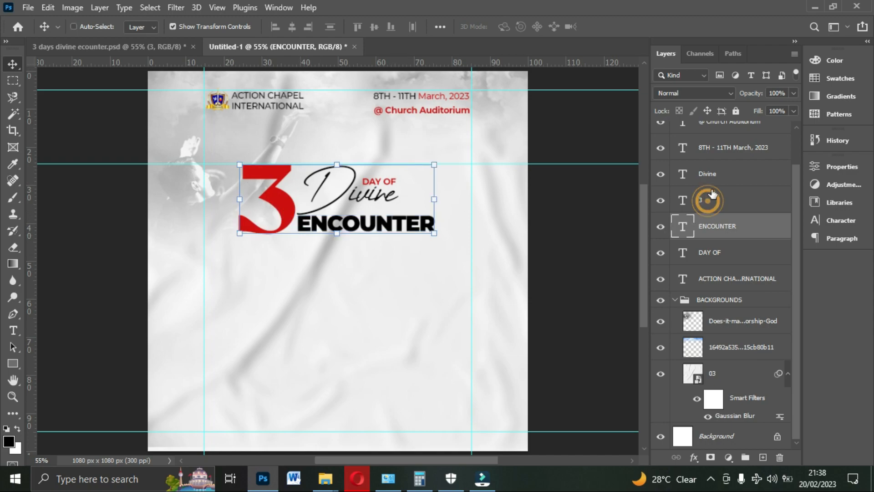
{"action": "left_click", "coordinate": [716, 174], "text": "shift"}
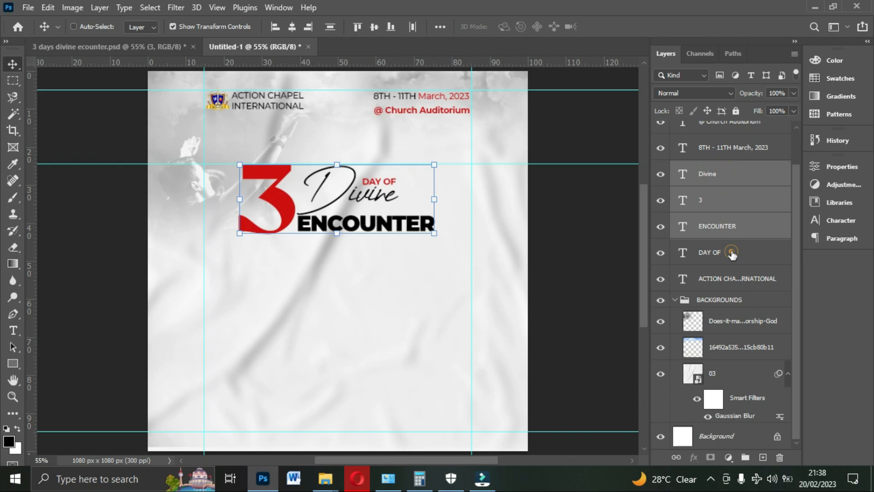
{"action": "left_click", "coordinate": [731, 253], "text": "ctrl"}
{"action": "key", "text": "ctrl+g"}
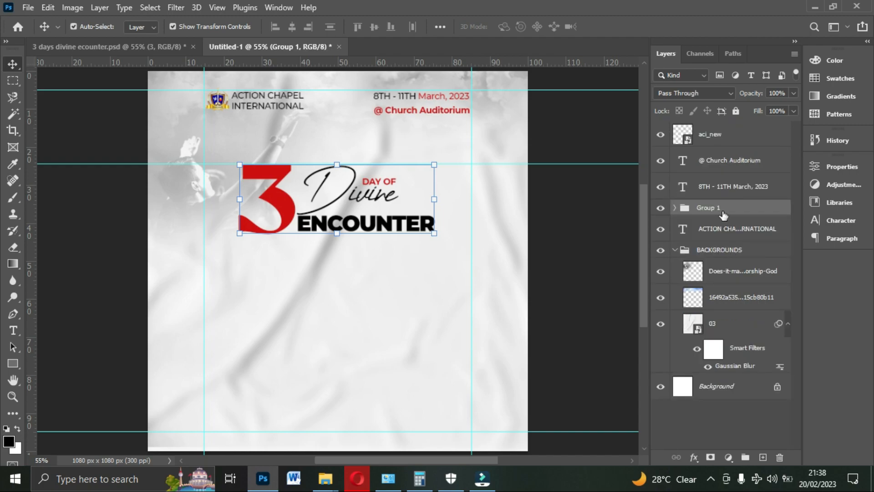
{"action": "double_click", "coordinate": [721, 209]}
{"action": "key", "text": "Return"}
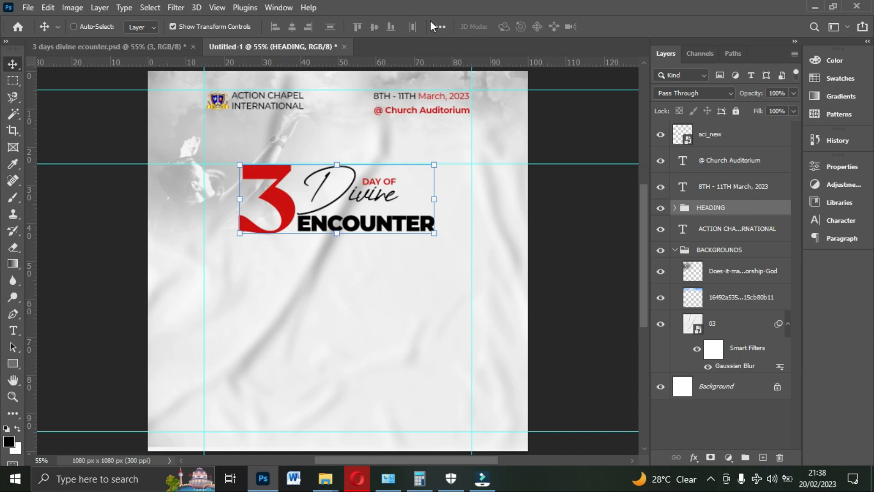
- Centre the HEADING group horizontally on the canvas and clear the selection
{"action": "key", "text": "ctrl+a"}
{"action": "left_click", "coordinate": [291, 27]}
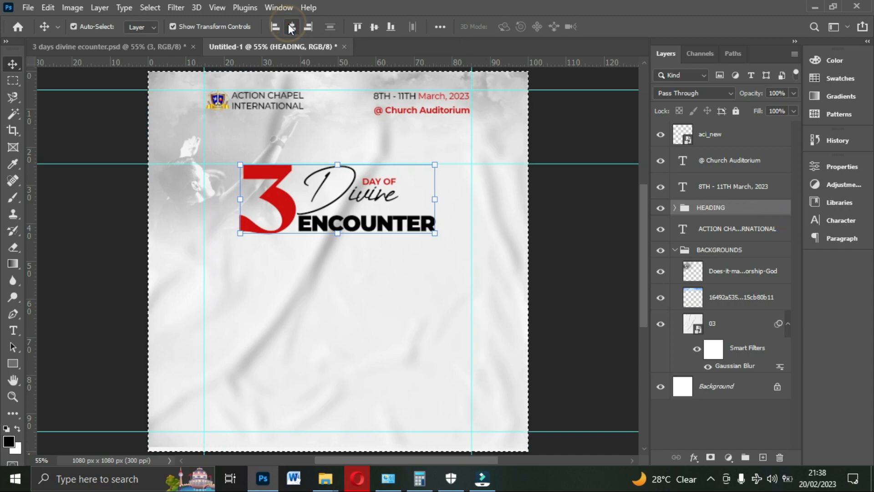
{"action": "key", "text": "ctrl+d"}
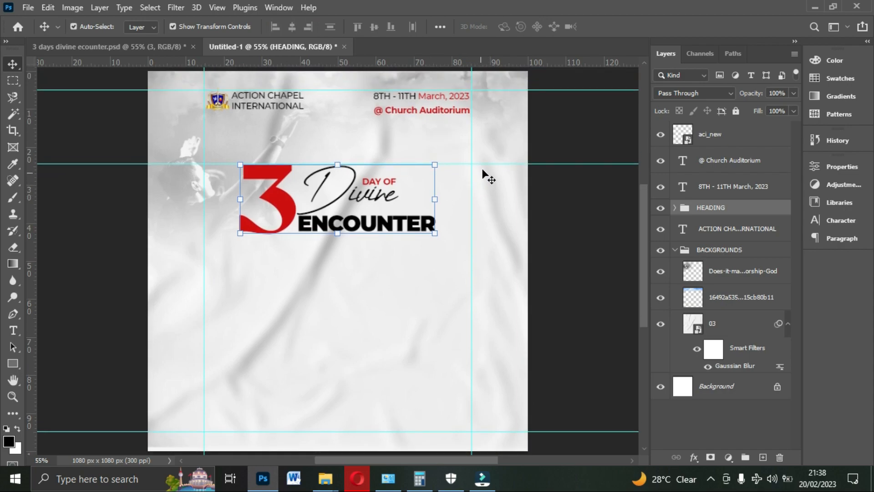
- Remove the horizontal guide above the title and nudge the HEADING group up slightly
{"action": "left_click_drag", "start_coordinate": [486, 164], "coordinate": [482, 73]}
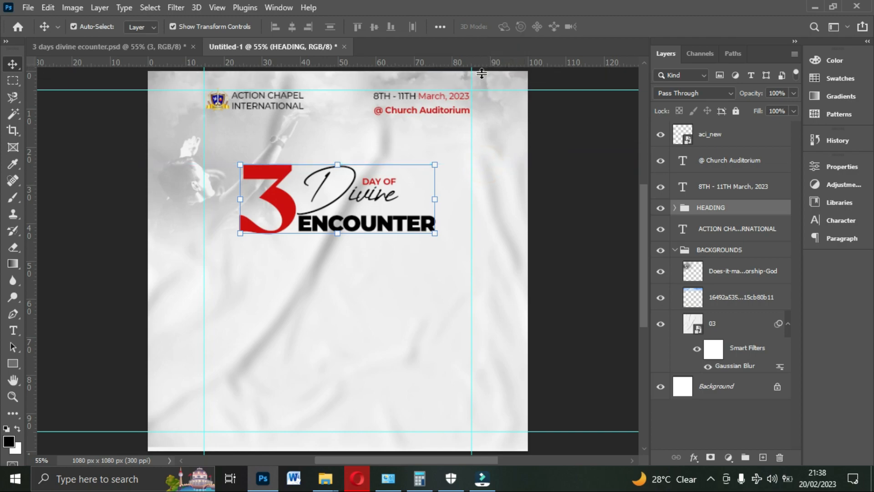
{"action": "key", "text": "Up"}
{"action": "key", "text": "Up"}
{"action": "key", "text": "Up"}
{"action": "key", "text": "Up"}
{"action": "key", "text": "Up"}
{"action": "key", "text": "Up"}
{"action": "key", "text": "Up"}
{"action": "key", "text": "Up"}
{"action": "key", "text": "Up"}
{"action": "key", "text": "Up"}
{"action": "key", "text": "Up"}
{"action": "key", "text": "Up"}
{"action": "key", "text": "Up"}
{"action": "key", "text": "Up"}
{"action": "key", "text": "Up"}
{"action": "key", "text": "Up"}
{"action": "key", "text": "Up"}
{"action": "key", "text": "Up"}
{"action": "key", "text": "Up"}
{"action": "key", "text": "Up"}
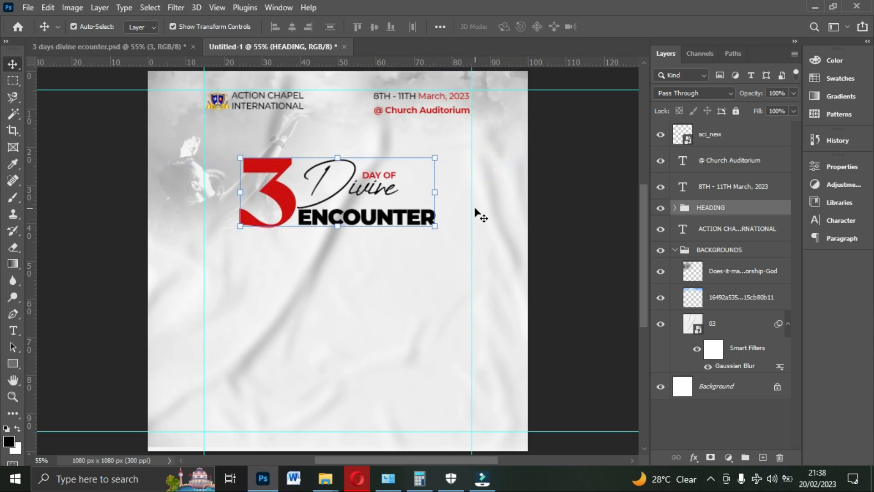
- Scale the faded worship photo down to about 91% and collapse the BACKGROUNDS group
{"action": "left_click", "coordinate": [189, 194]}
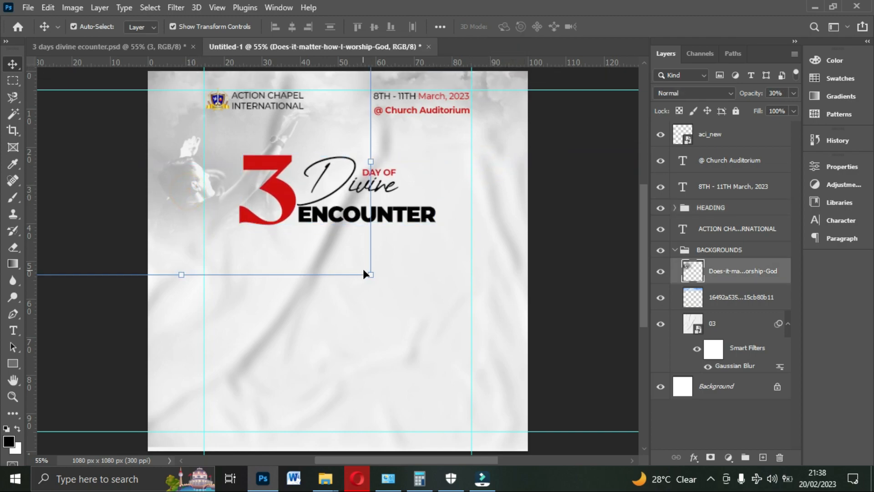
{"action": "left_click_drag", "start_coordinate": [371, 275], "coordinate": [347, 242]}
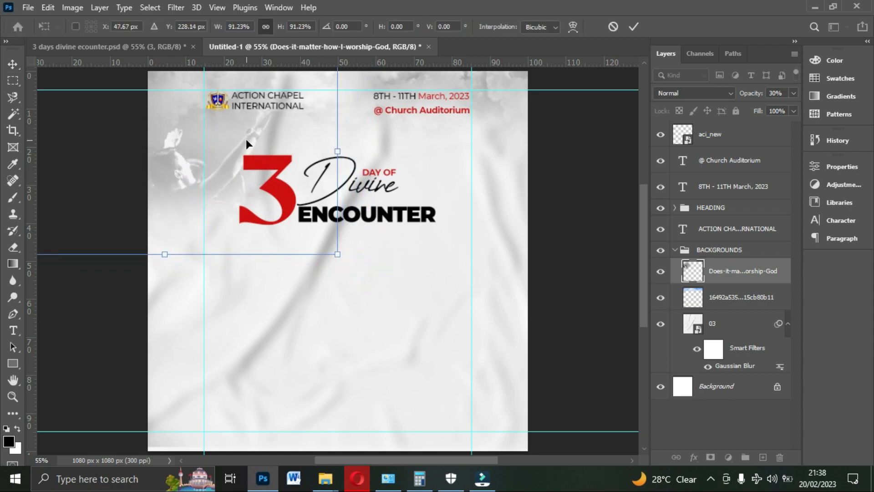
{"action": "key", "text": "Return"}
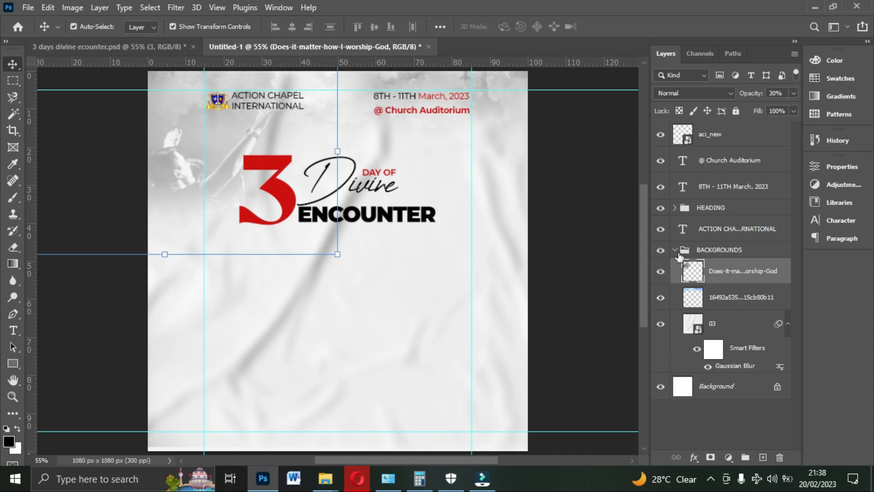
{"action": "left_click", "coordinate": [676, 251]}
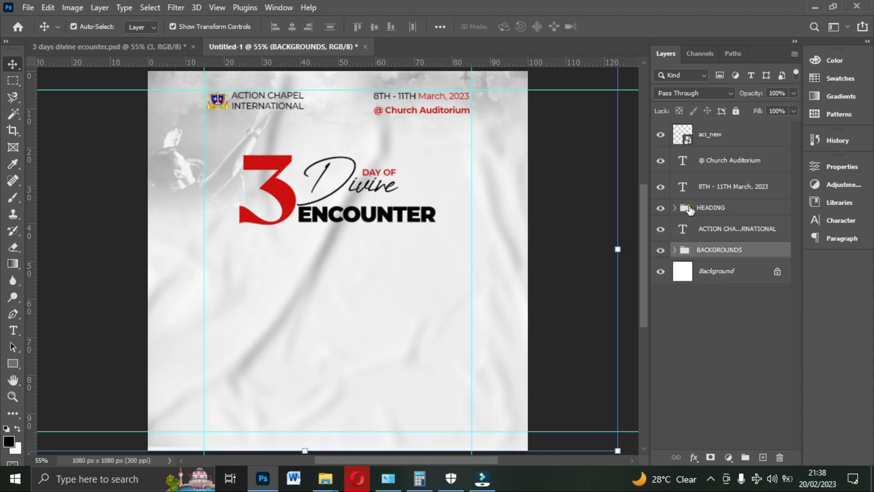
- Place the preacher's cut-out photo from the project's New folder into the flyer, above the HEADING group
{"action": "left_click", "coordinate": [690, 209]}
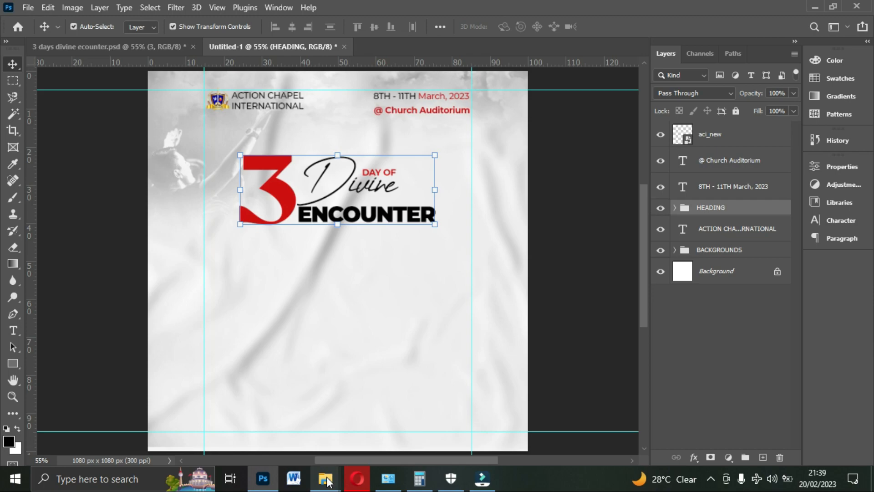
{"action": "mouse_move", "coordinate": [325, 478]}
{"action": "left_click", "coordinate": [282, 431]}
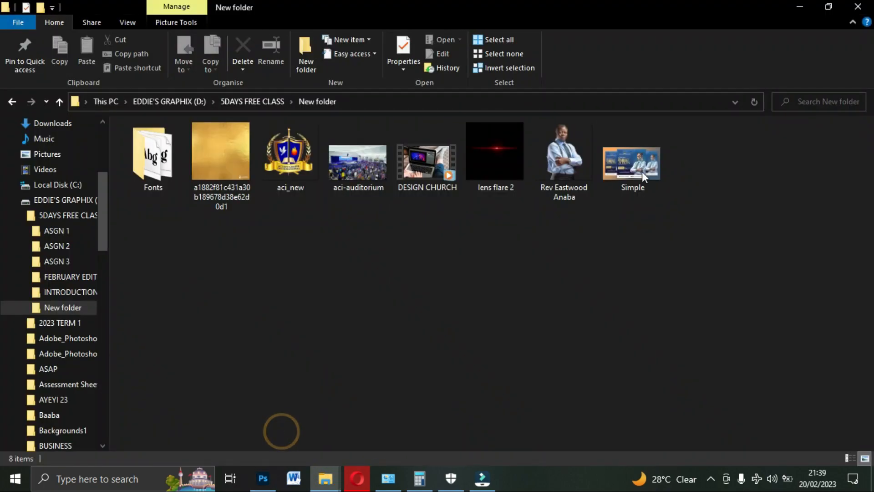
{"action": "left_click", "coordinate": [564, 173]}
{"action": "left_click_drag", "start_coordinate": [567, 236], "coordinate": [365, 376]}
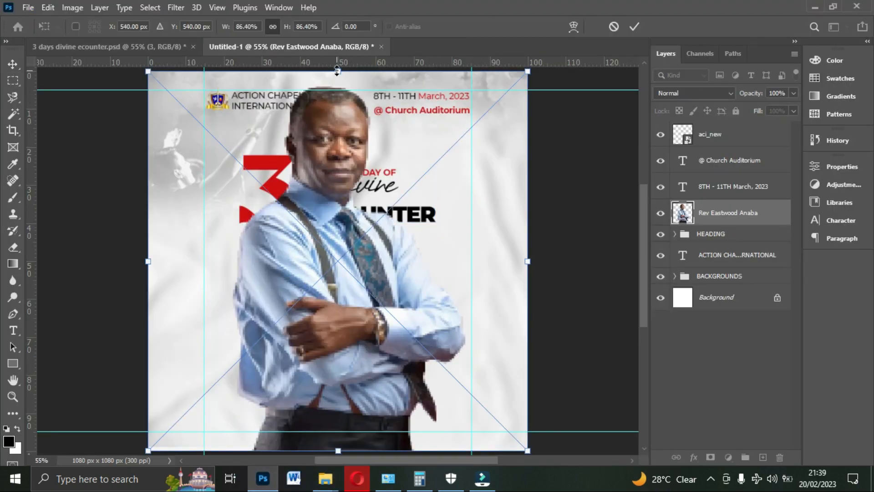
- Scale the preacher's photo to fit below the title, lining up the head with a new horizontal guide at the base of "ENCOUNTER"
{"action": "left_click_drag", "start_coordinate": [337, 71], "coordinate": [364, 219]}
{"action": "left_click_drag", "start_coordinate": [338, 278], "coordinate": [348, 301]}
{"action": "left_click_drag", "start_coordinate": [351, 241], "coordinate": [350, 223]}
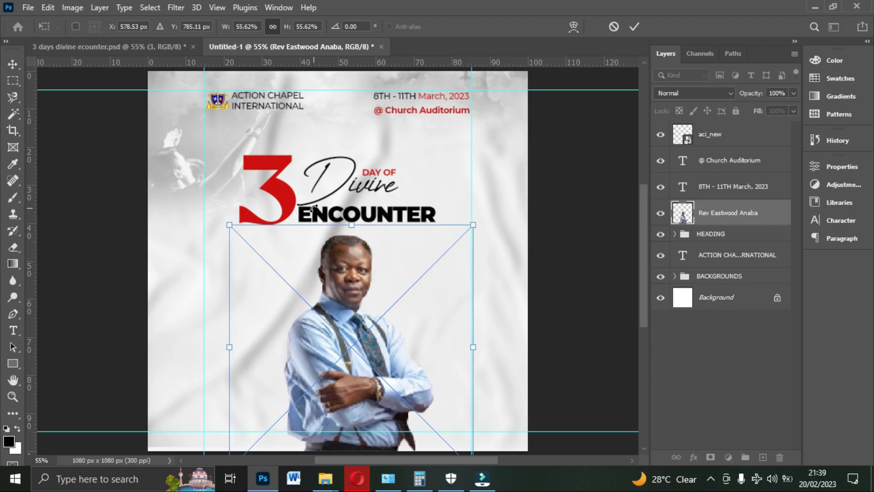
{"action": "left_click_drag", "start_coordinate": [342, 66], "coordinate": [351, 213]}
{"action": "key", "text": "Return"}
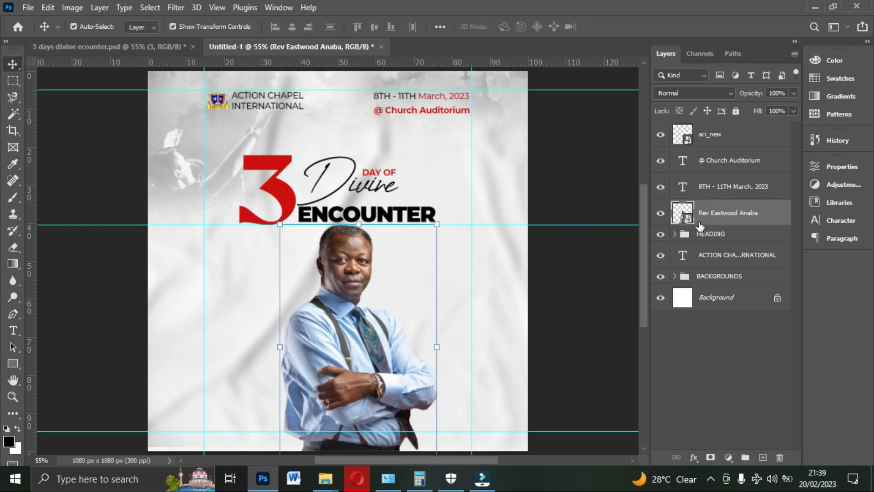
- Move the HEADING group above the preacher's photo layer and nudge the title up to leave a gap over the head
{"action": "left_click", "coordinate": [701, 235]}
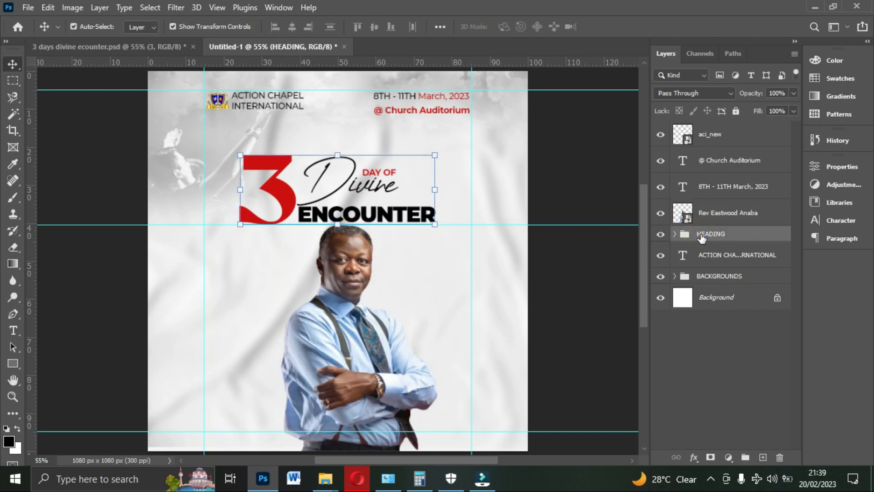
{"action": "left_click_drag", "start_coordinate": [701, 237], "coordinate": [703, 213]}
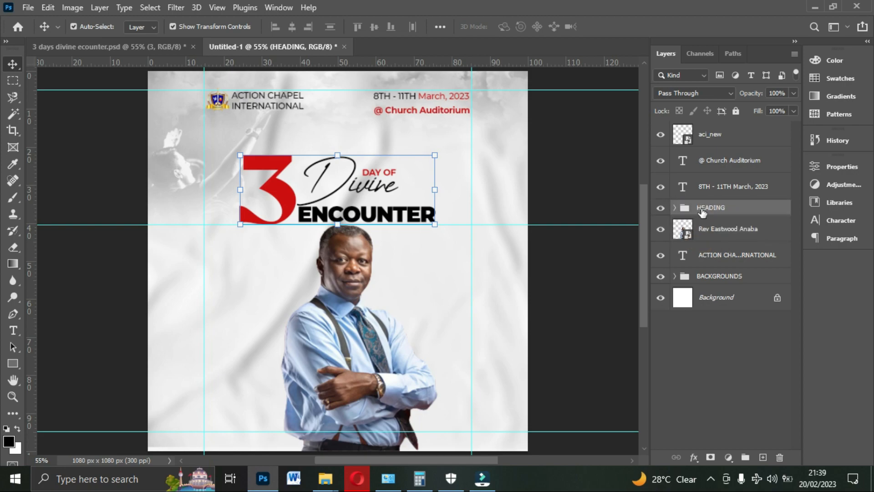
{"action": "key", "text": "Up"}
{"action": "key", "text": "Up"}
{"action": "key", "text": "Up"}
{"action": "key", "text": "Up"}
{"action": "key", "text": "Up"}
{"action": "key", "text": "Up"}
{"action": "key", "text": "Up"}
{"action": "key", "text": "Up"}
{"action": "key", "text": "Up"}
{"action": "key", "text": "Up"}
{"action": "key", "text": "Up"}
{"action": "key", "text": "Up"}
{"action": "key", "text": "Up"}
{"action": "key", "text": "Up"}
{"action": "key", "text": "Up"}
{"action": "key", "text": "Up"}
{"action": "key", "text": "Up"}
{"action": "key", "text": "Up"}
{"action": "key", "text": "Up"}
{"action": "key", "text": "Up"}
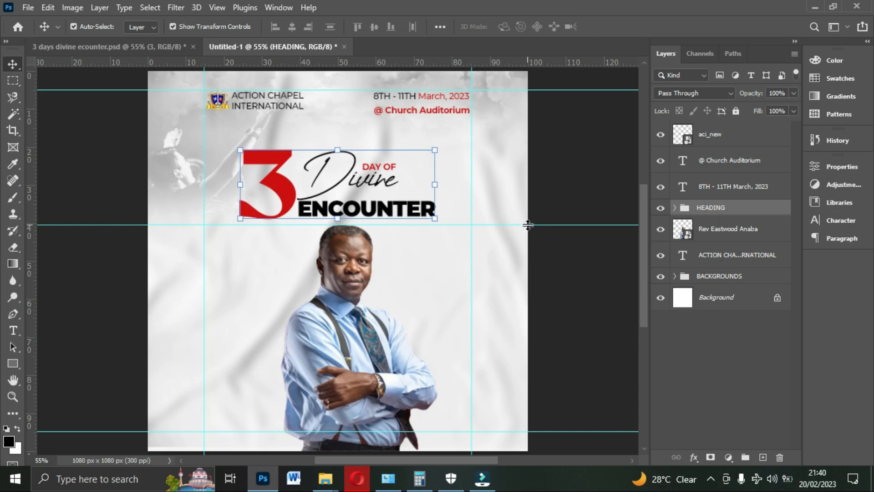
- Remove the horizontal guide below the title and centre the preacher's photo horizontally on the canvas
{"action": "left_click_drag", "start_coordinate": [528, 225], "coordinate": [527, 61]}
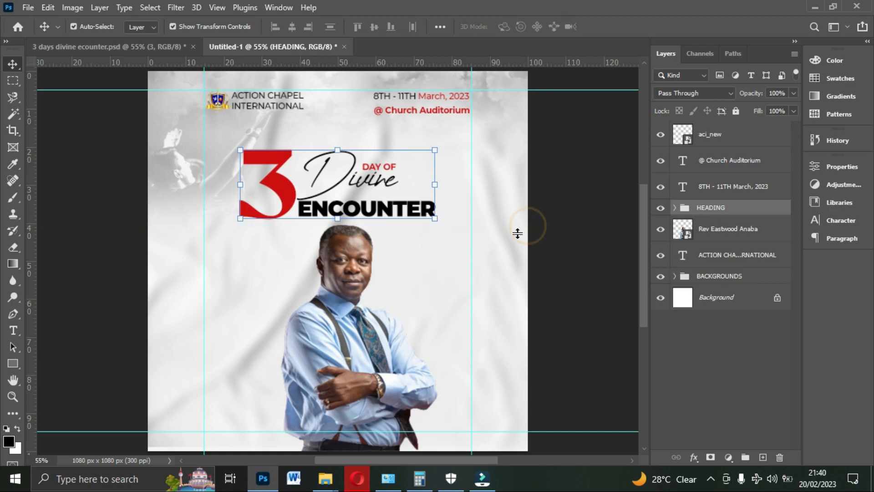
{"action": "left_click", "coordinate": [337, 332]}
{"action": "key", "text": "ctrl+a"}
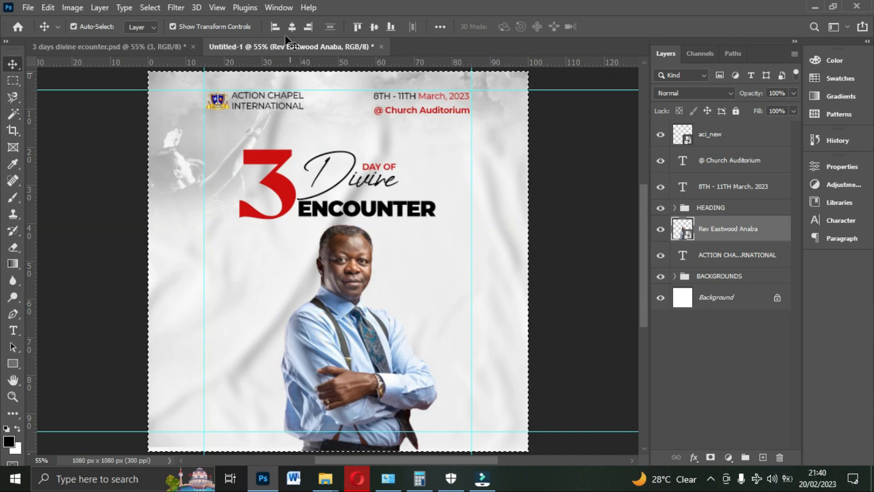
{"action": "left_click", "coordinate": [292, 28]}
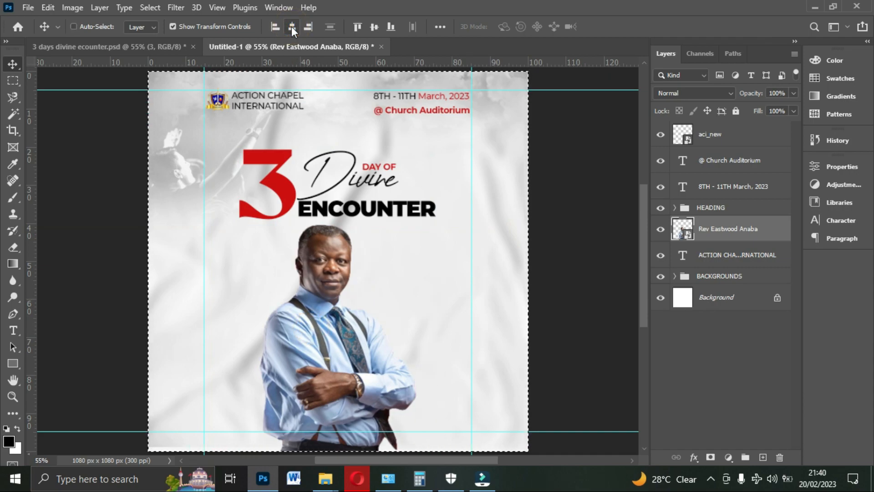
{"action": "key", "text": "ctrl+d"}
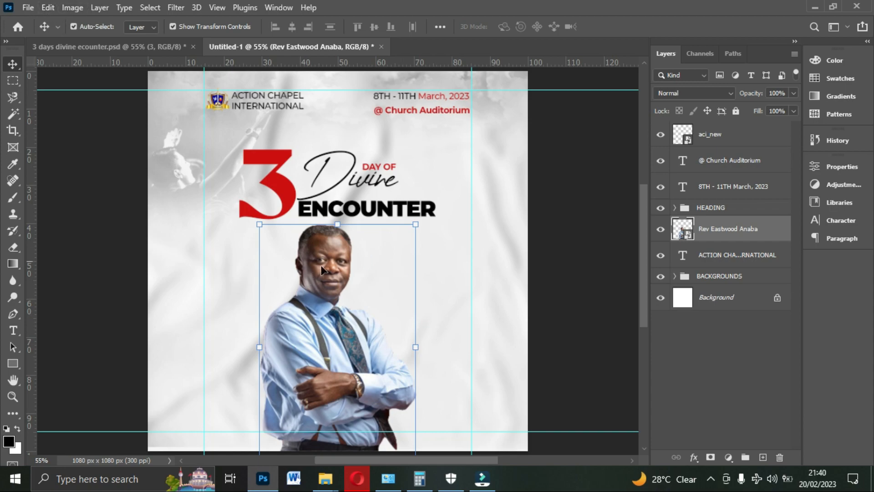
- Brighten the preacher's photo with a Brightness/Contrast adjustment, setting Brightness to 40
{"action": "left_click", "coordinate": [74, 8]}
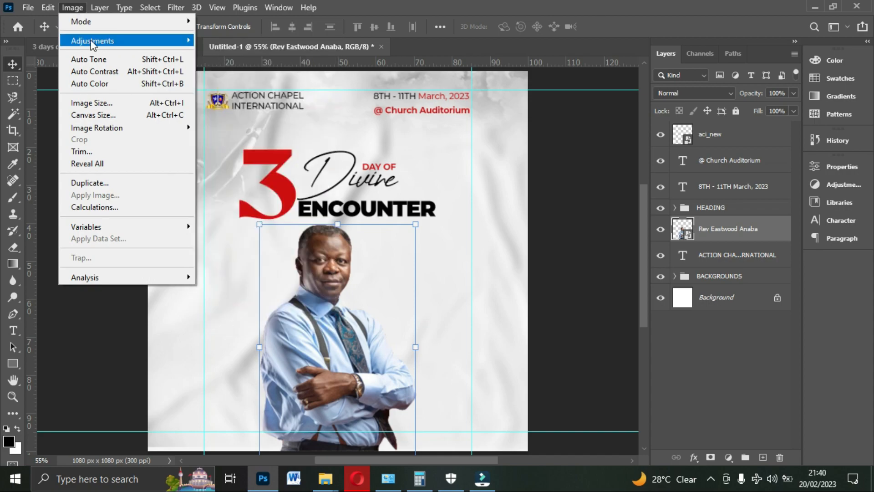
{"action": "mouse_move", "coordinate": [108, 45]}
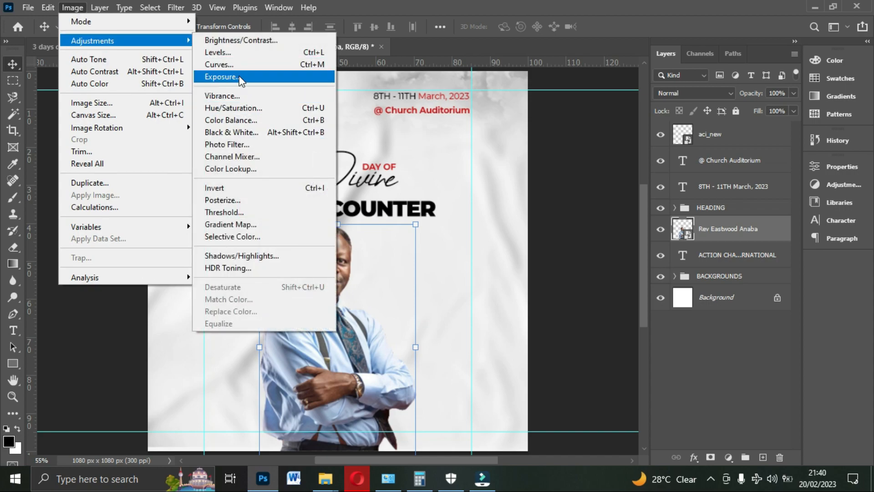
{"action": "left_click", "coordinate": [235, 41]}
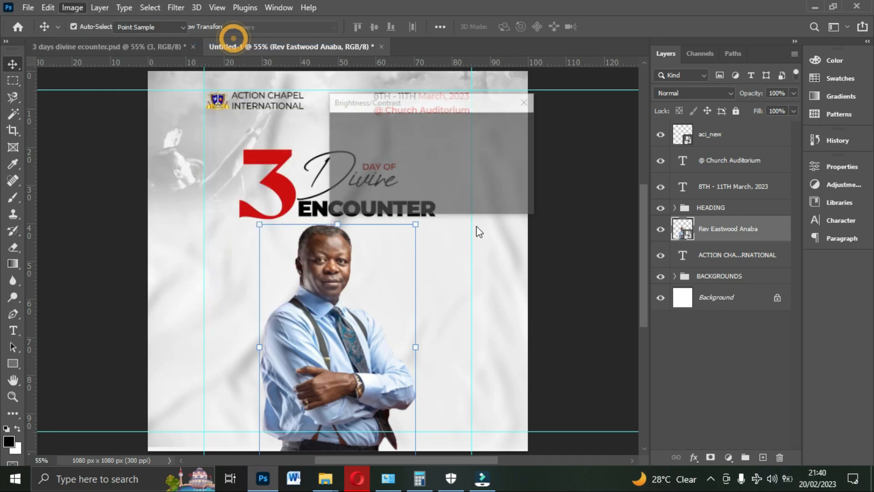
{"action": "left_click_drag", "start_coordinate": [459, 104], "coordinate": [577, 122]}
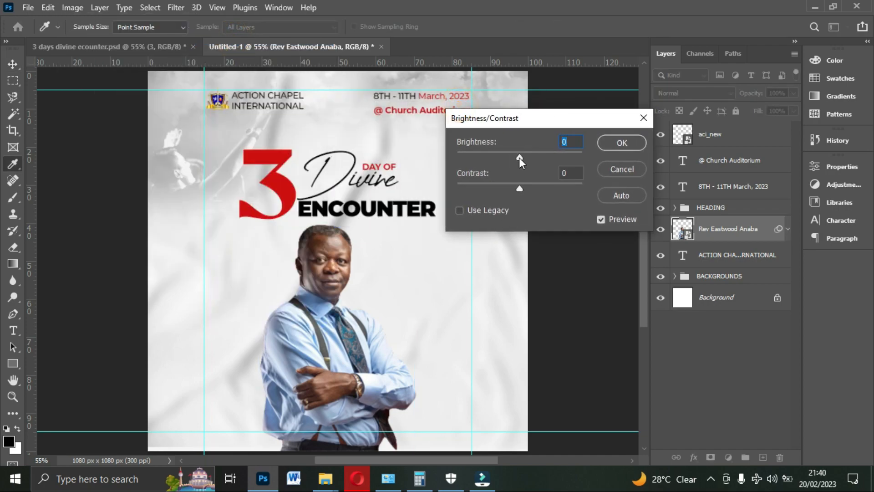
{"action": "left_click_drag", "start_coordinate": [519, 157], "coordinate": [537, 162]}
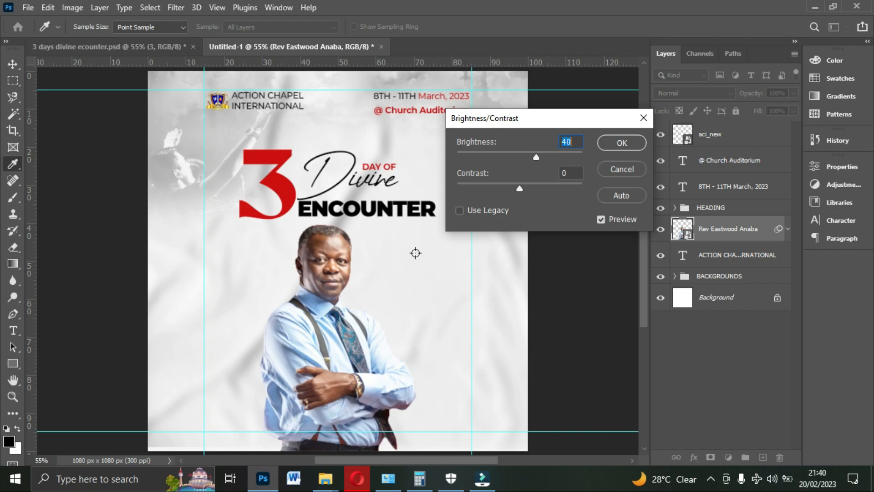
{"action": "left_click", "coordinate": [623, 140]}
{"action": "key", "text": "v"}
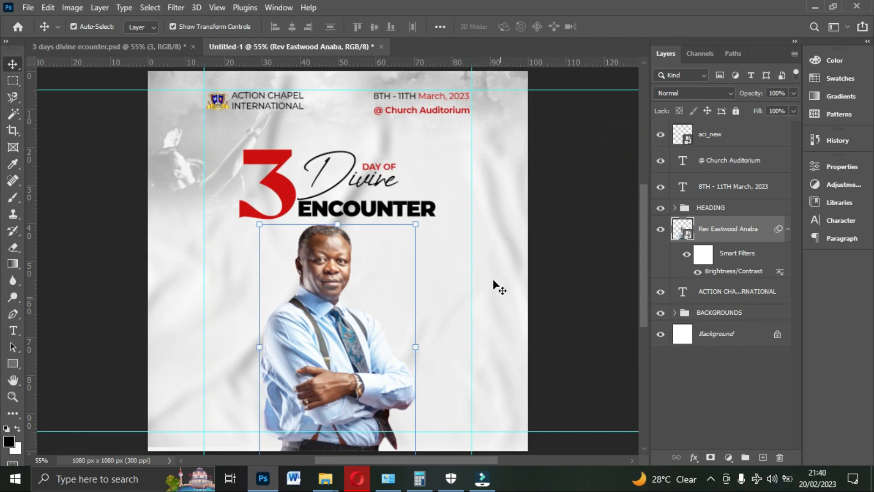
- Check the time badge in the reference flyer and draw a circle about 176 px wide to the right of the preacher's shoulder
{"action": "left_click", "coordinate": [138, 46]}
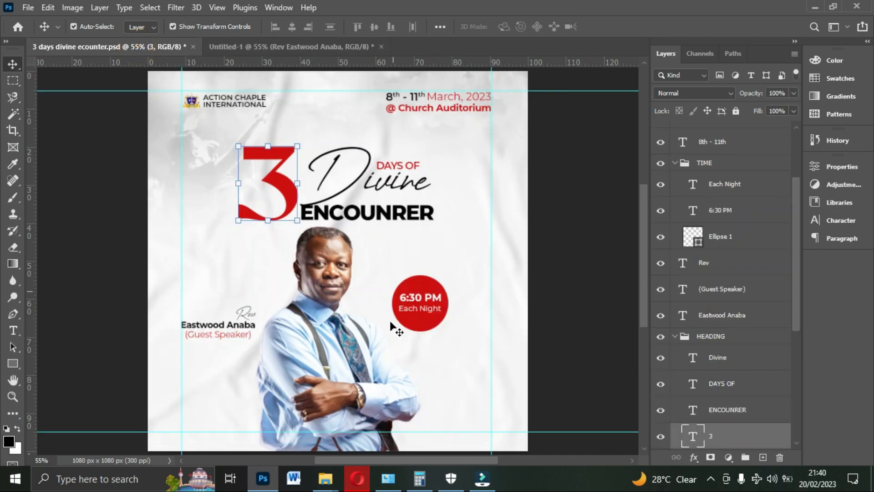
{"action": "left_click", "coordinate": [295, 45]}
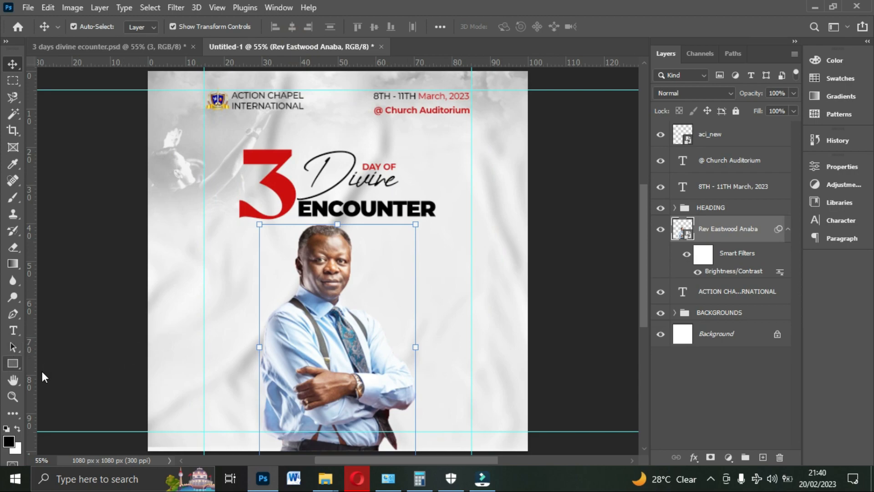
{"action": "left_click", "coordinate": [13, 363]}
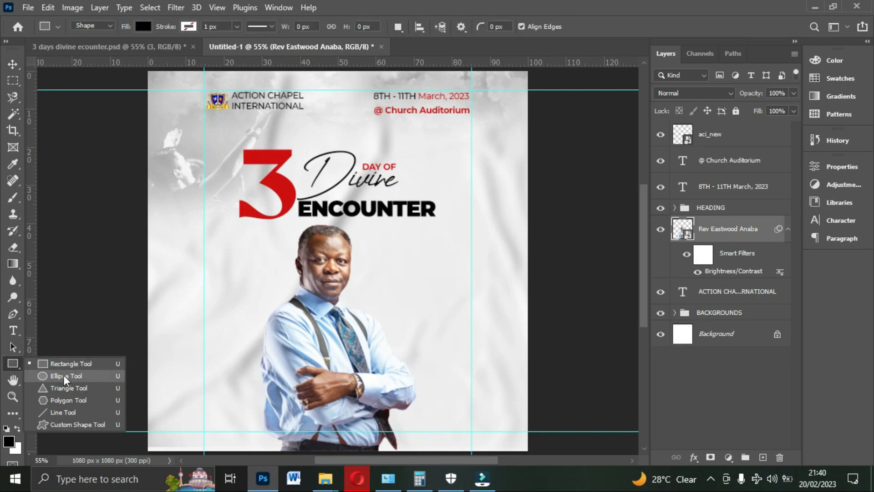
{"action": "left_click", "coordinate": [51, 376]}
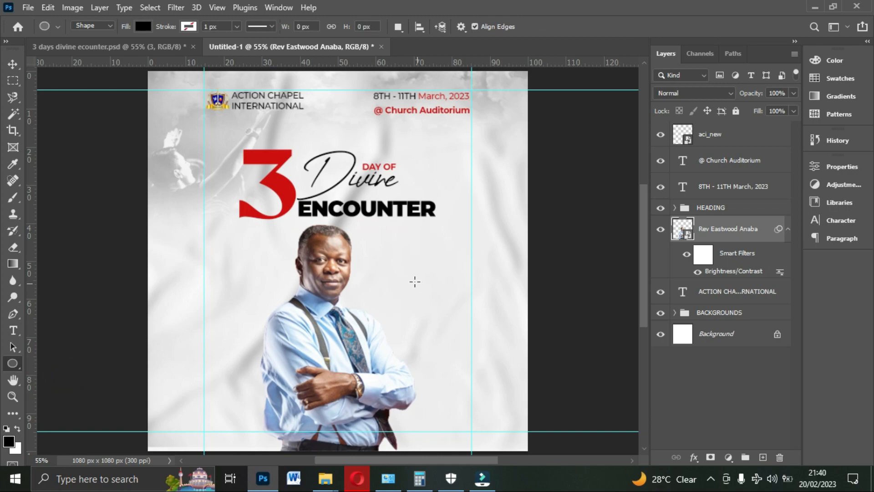
{"action": "left_click_drag", "start_coordinate": [402, 281], "coordinate": [464, 365]}
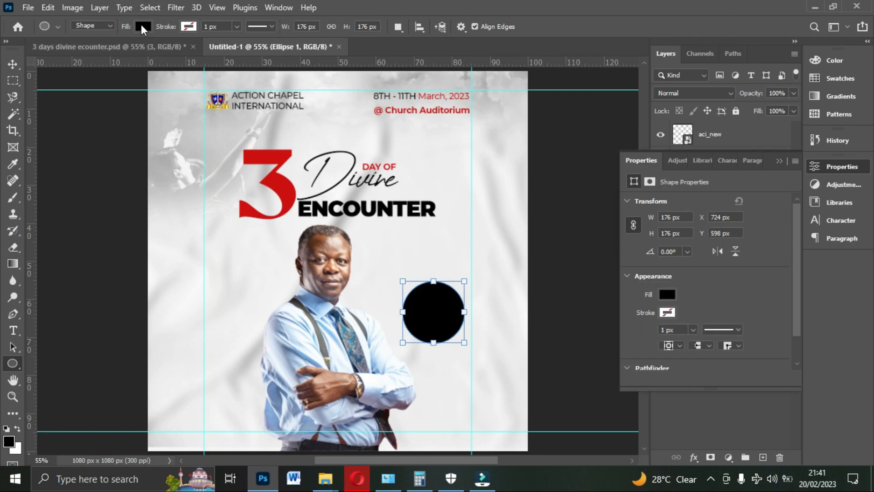
- Fill the circle with the same red as the title's "3"
{"action": "left_click", "coordinate": [142, 26]}
{"action": "left_click", "coordinate": [63, 95]}
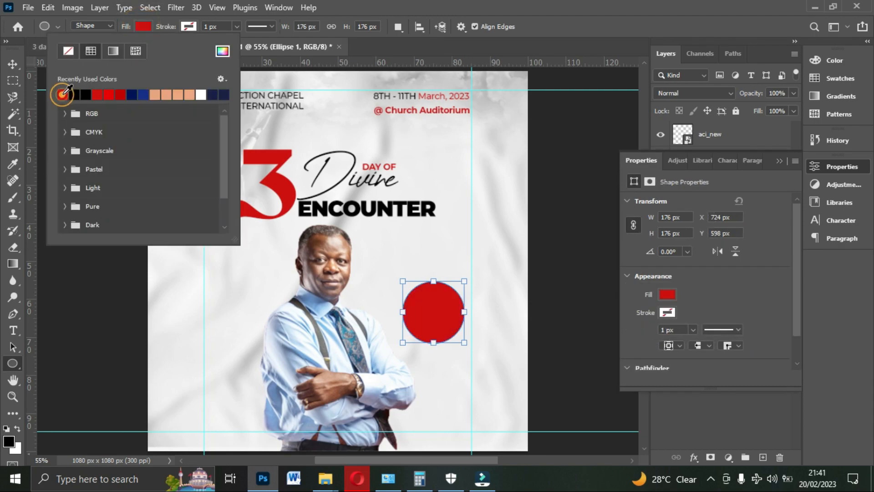
{"action": "left_click", "coordinate": [222, 51]}
{"action": "mouse_move", "coordinate": [285, 189]}
{"action": "left_mouse_down"}
{"action": "mouse_move", "coordinate": [267, 191]}
{"action": "mouse_move", "coordinate": [286, 189]}
{"action": "left_mouse_up"}
{"action": "left_click", "coordinate": [810, 123]}
{"action": "left_click", "coordinate": [13, 64]}
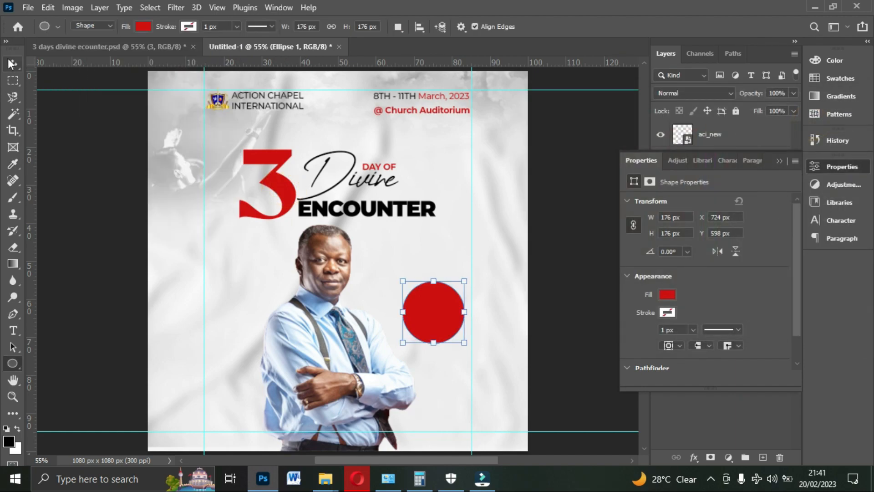
{"action": "left_click", "coordinate": [781, 161]}
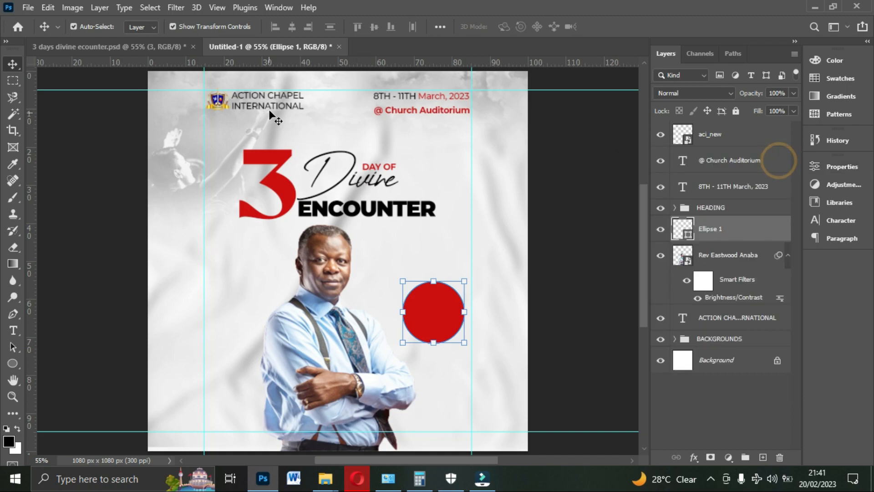
- Duplicate the "ACTION CHAPEL INTERNATIONAL" text onto the red circle, move the copy above the ellipse layer and colour it white (ffffff)
{"action": "left_click", "coordinate": [279, 97]}
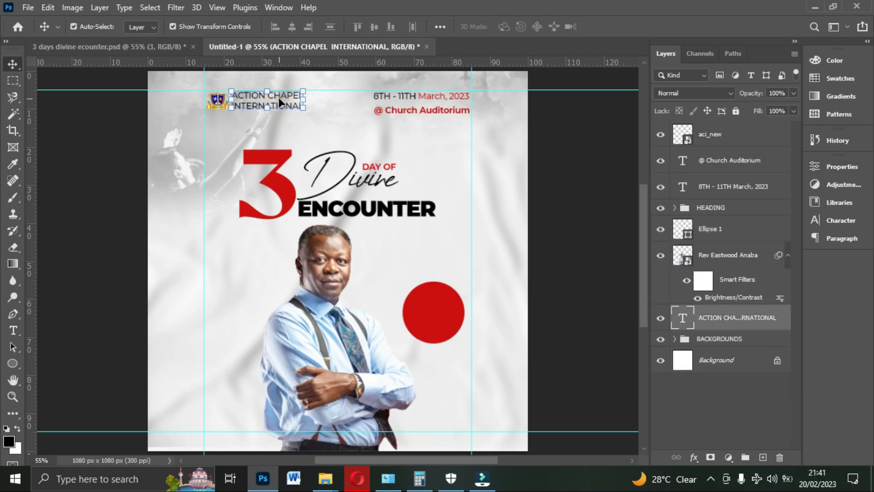
{"action": "left_click_drag", "start_coordinate": [279, 98], "coordinate": [442, 307]}
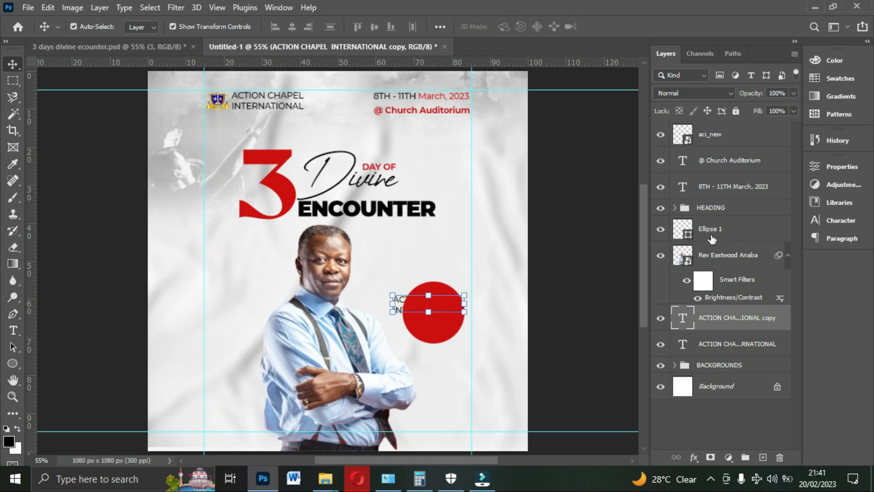
{"action": "left_click_drag", "start_coordinate": [711, 321], "coordinate": [710, 238]}
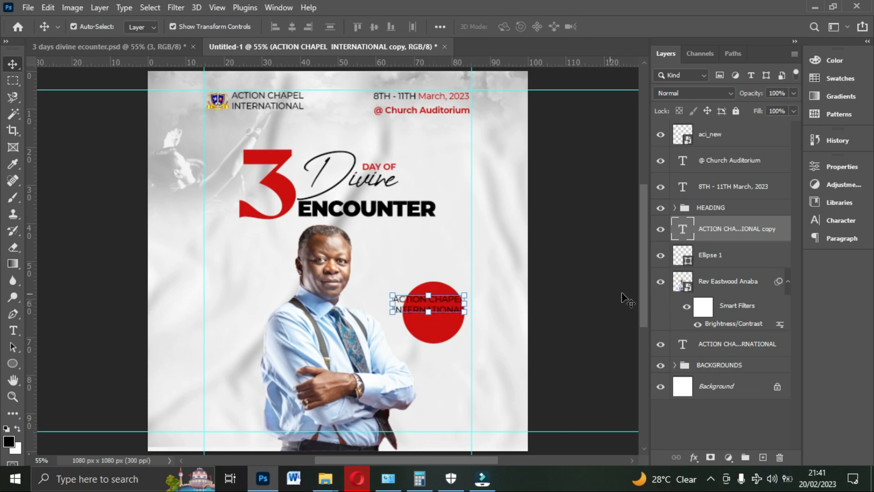
{"action": "left_click", "coordinate": [841, 220]}
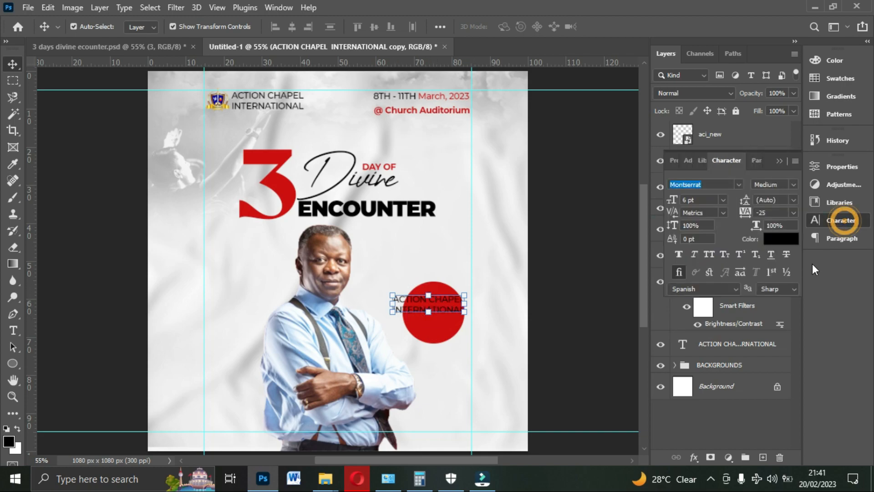
{"action": "left_click", "coordinate": [780, 238]}
{"action": "left_click_drag", "start_coordinate": [626, 210], "coordinate": [444, 86]}
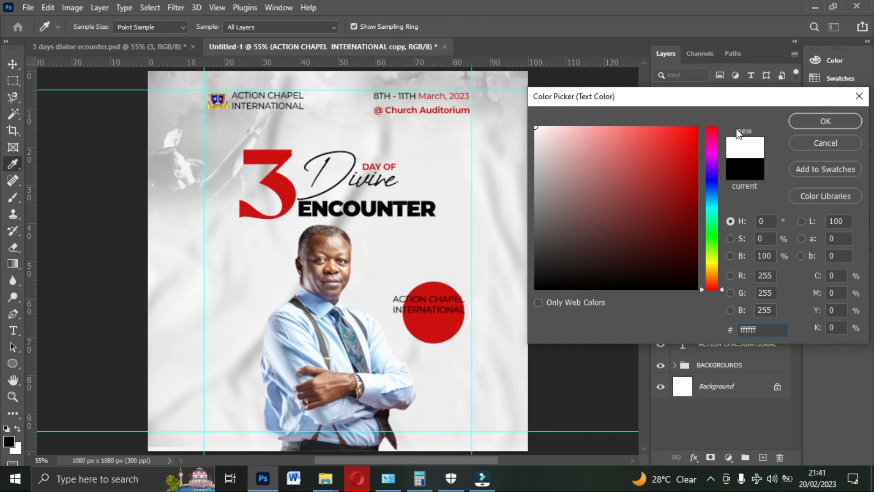
{"action": "left_click", "coordinate": [797, 125]}
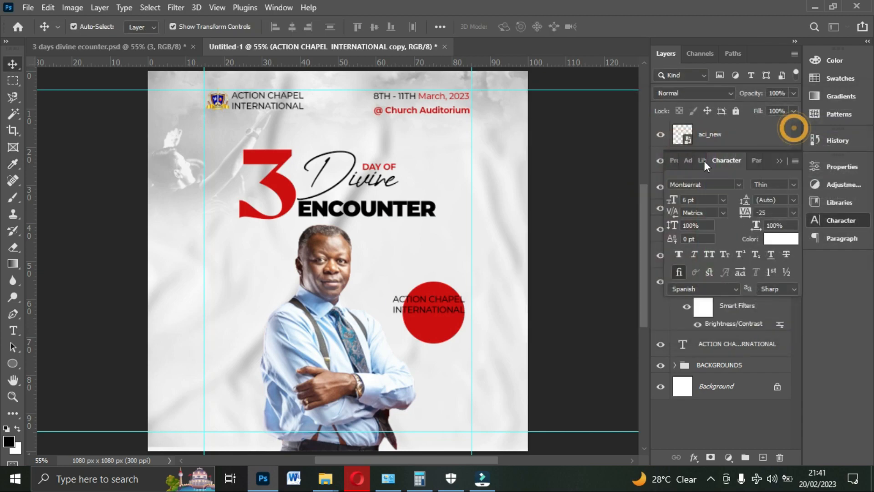
- Replace the copied text with "6:30 PM" and place it in the upper part of the red circle
{"action": "double_click", "coordinate": [448, 299]}
{"action": "key", "text": "ctrl+a"}
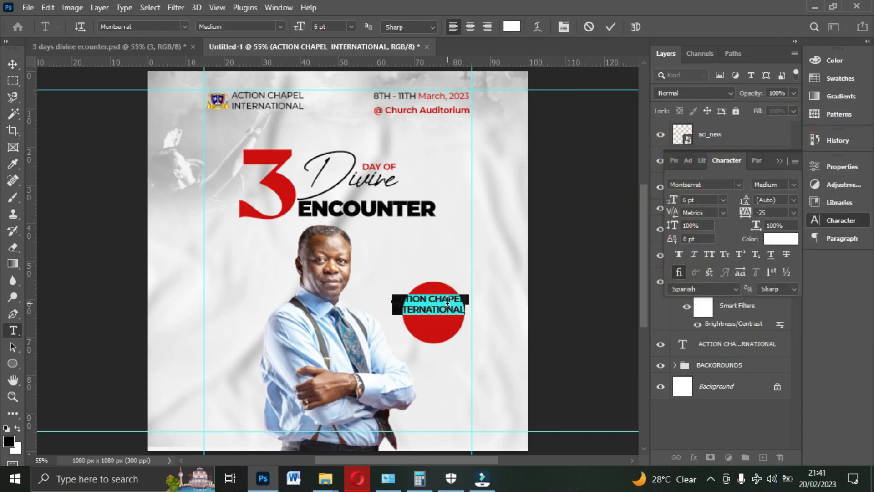
{"action": "key", "text": "BackSpace"}
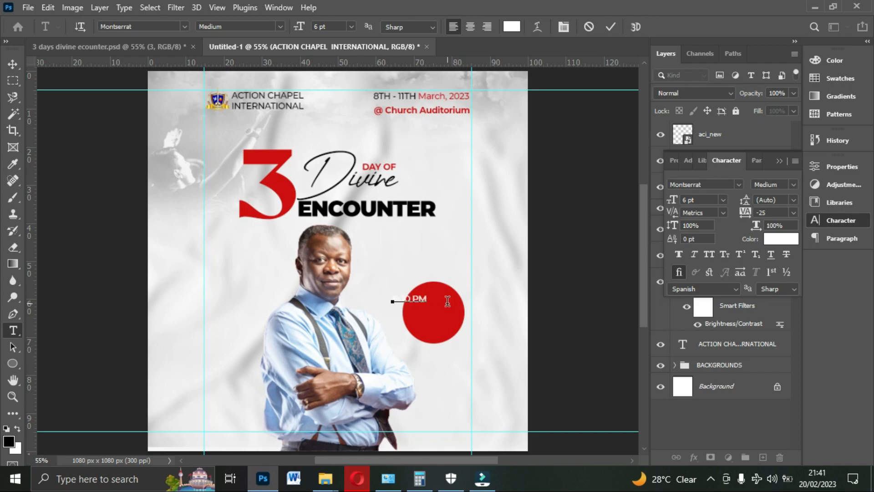
{"action": "left_click", "coordinate": [611, 26]}
{"action": "key", "text": "v"}
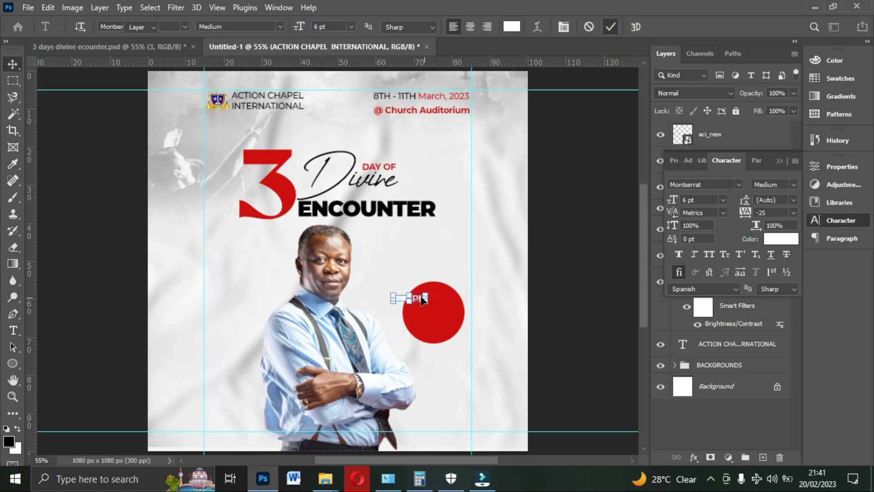
{"action": "left_click_drag", "start_coordinate": [422, 299], "coordinate": [445, 300]}
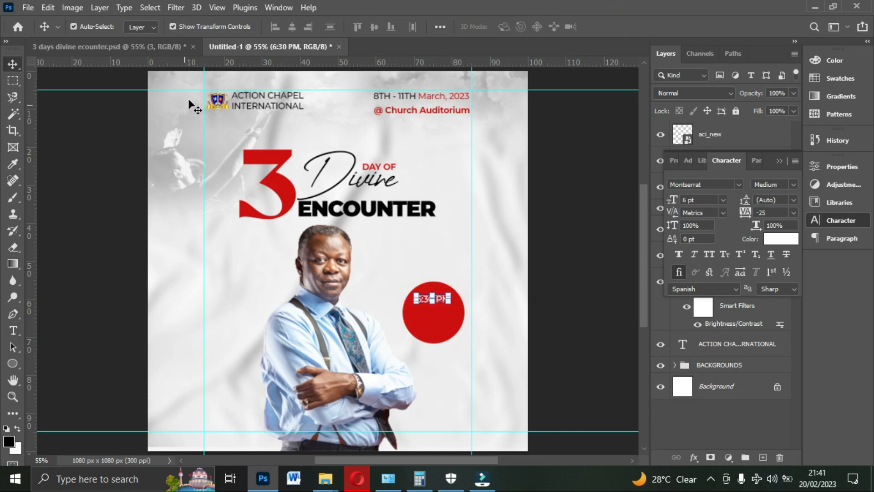
- Make the "6:30 PM" text Montserrat Bold and resize it to 6.59 pt, centred across the red circle
{"action": "left_click", "coordinate": [702, 201]}
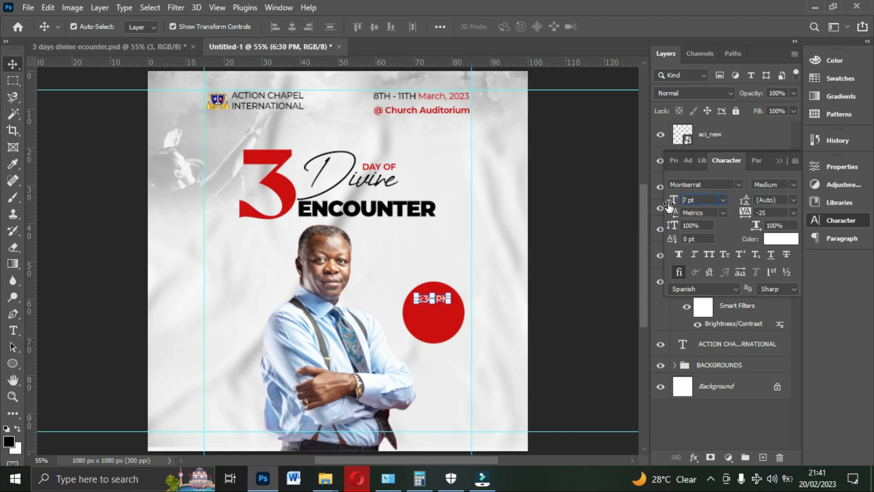
{"action": "mouse_move", "coordinate": [446, 303]}
{"action": "left_mouse_down"}
{"action": "mouse_move", "coordinate": [443, 310]}
{"action": "mouse_move", "coordinate": [443, 302]}
{"action": "left_mouse_up"}
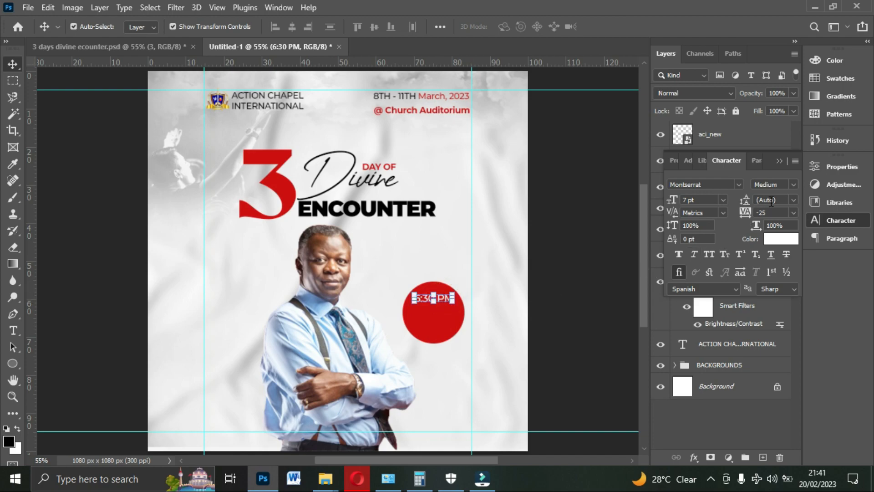
{"action": "left_click", "coordinate": [792, 185]}
{"action": "left_click", "coordinate": [774, 319]}
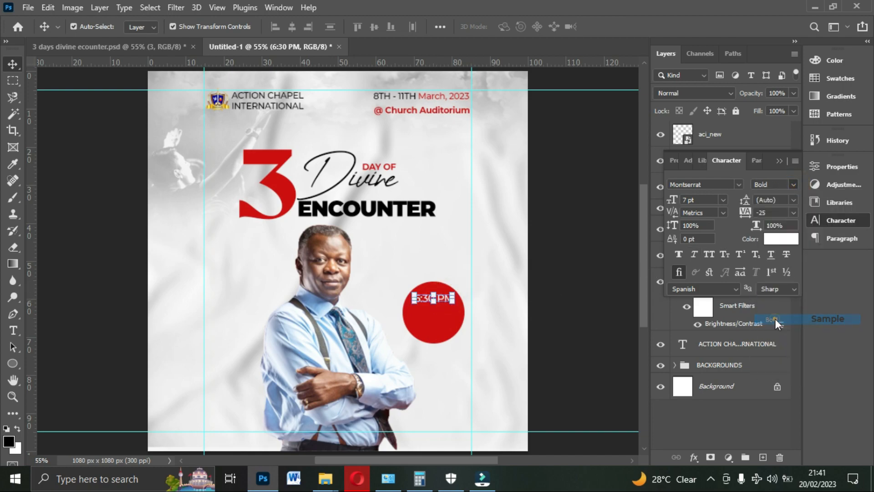
{"action": "key", "text": "ctrl+t"}
{"action": "left_click_drag", "start_coordinate": [454, 303], "coordinate": [448, 302]}
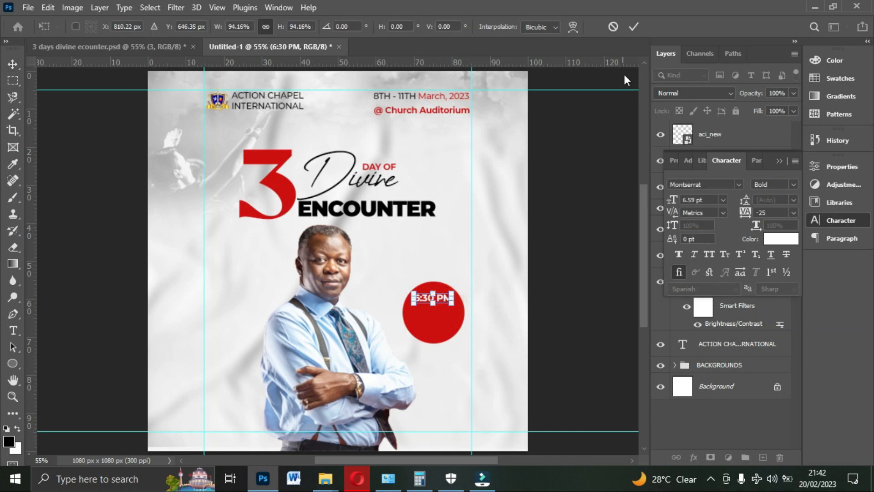
{"action": "left_click", "coordinate": [634, 27]}
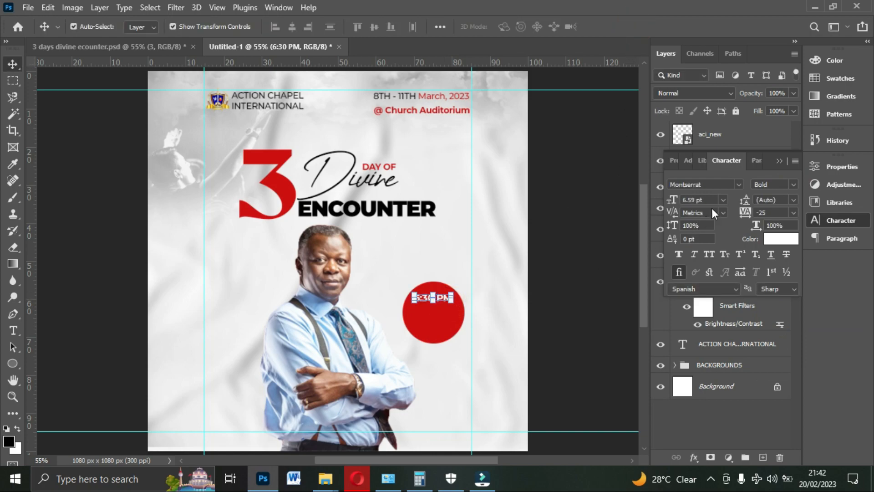
- Try to set the "6:30 PM" text size to 7 pt
{"action": "left_click", "coordinate": [701, 199]}
{"action": "type", "text": "7"}
{"action": "left_click", "coordinate": [548, 271]}
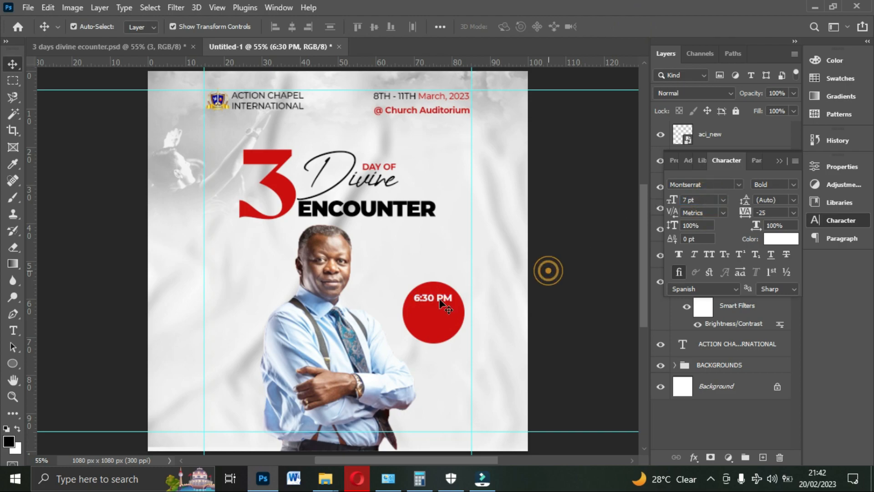
- Duplicate the "6:30 PM" text just below itself in the circle and change the copy to "Each Night"
{"action": "left_click", "coordinate": [440, 298]}
{"action": "key", "text": "ctrl+j"}
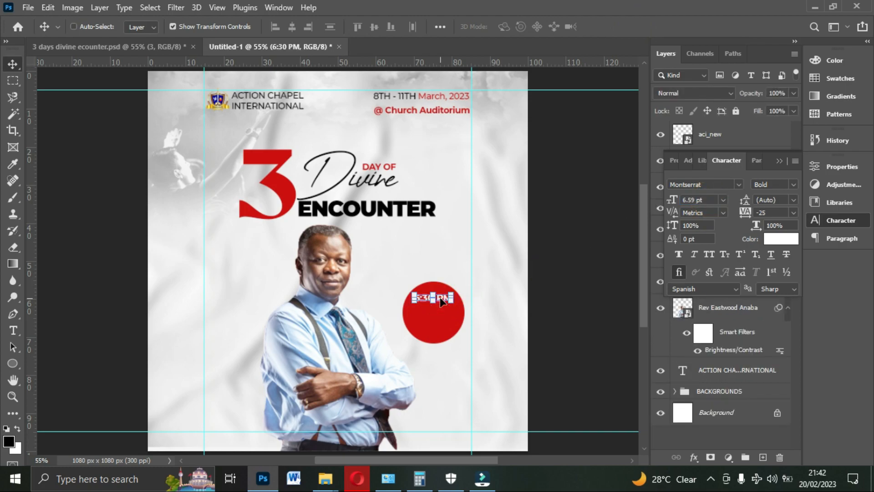
{"action": "left_click_drag", "start_coordinate": [440, 297], "coordinate": [443, 318]}
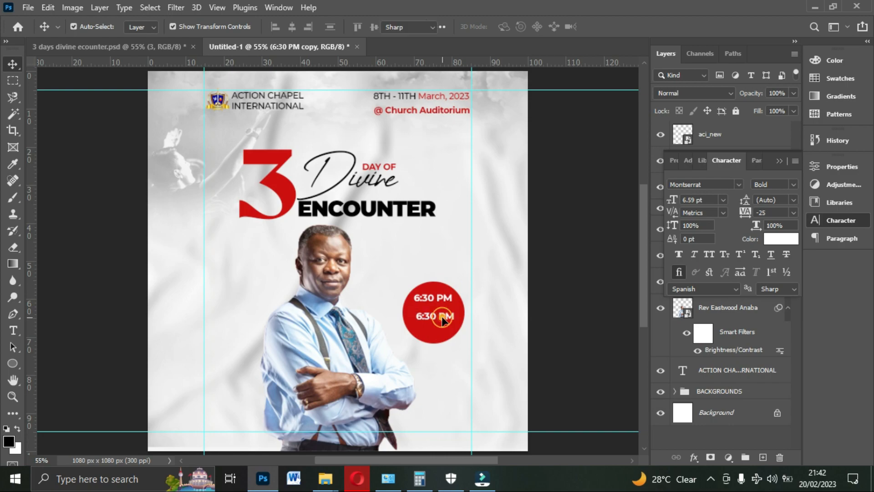
{"action": "double_click", "coordinate": [443, 319]}
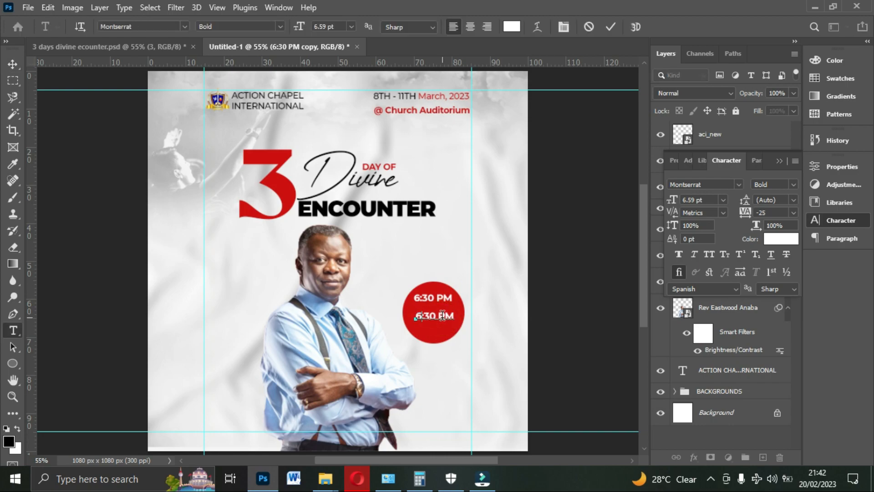
{"action": "type", "text": "Each Night"}
- Set the "Each Night" text to Montserrat Regular and centre it under "6:30 PM" inside the circle
{"action": "left_click", "coordinate": [792, 187]}
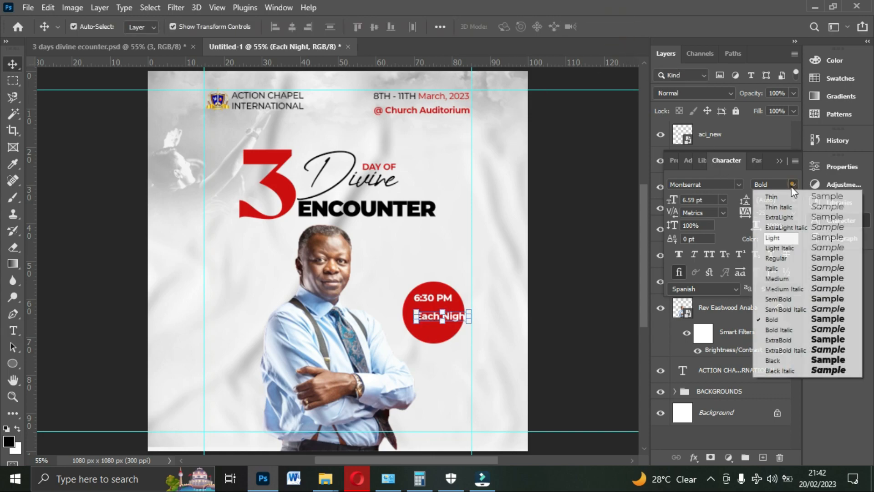
{"action": "left_click", "coordinate": [782, 259]}
{"action": "left_click_drag", "start_coordinate": [455, 321], "coordinate": [446, 320]}
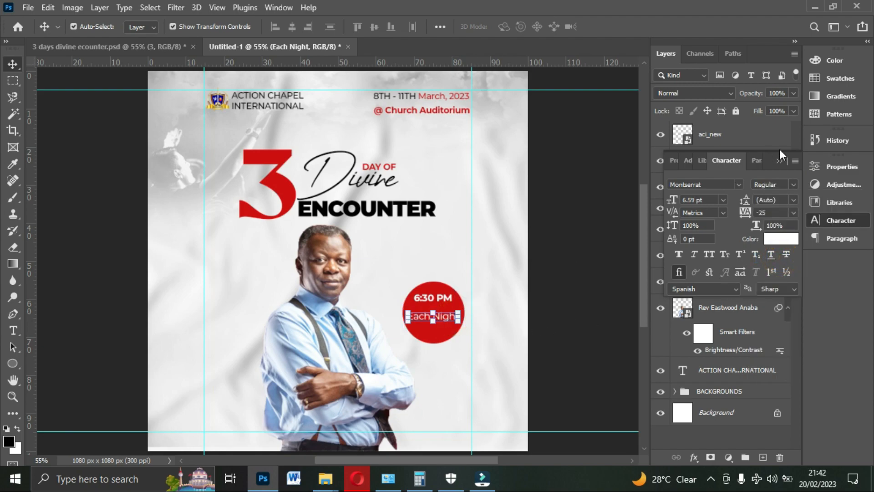
- Centre "6:30 PM" and "Each Night" on each other horizontally and nudge "6:30 PM" down to sit close above "Each Night"
{"action": "left_click", "coordinate": [780, 162]}
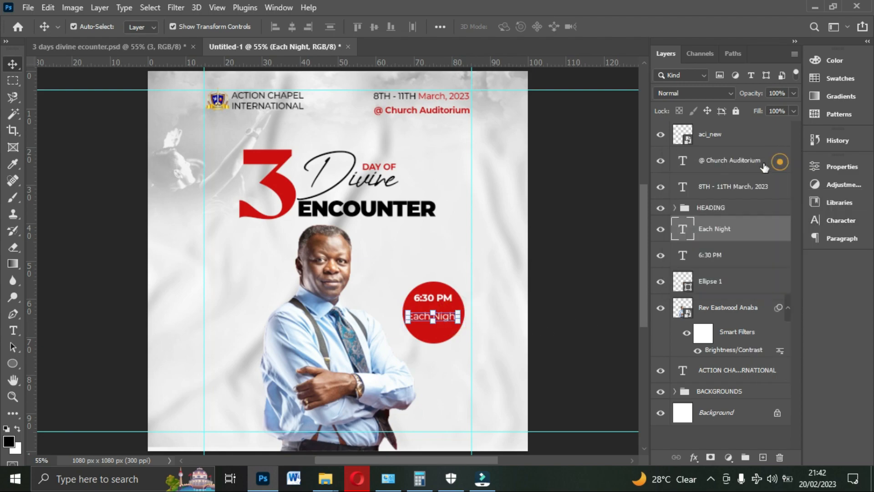
{"action": "left_click", "coordinate": [715, 257], "text": "shift"}
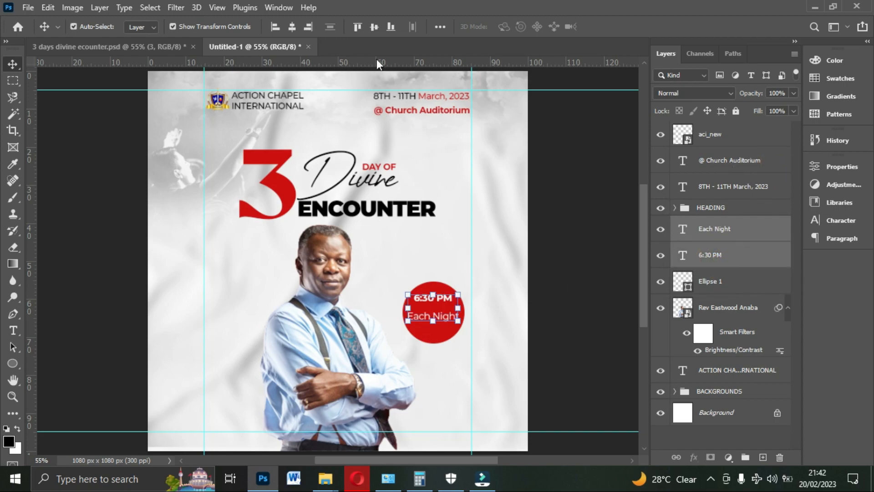
{"action": "left_click", "coordinate": [291, 27]}
{"action": "left_click", "coordinate": [715, 258]}
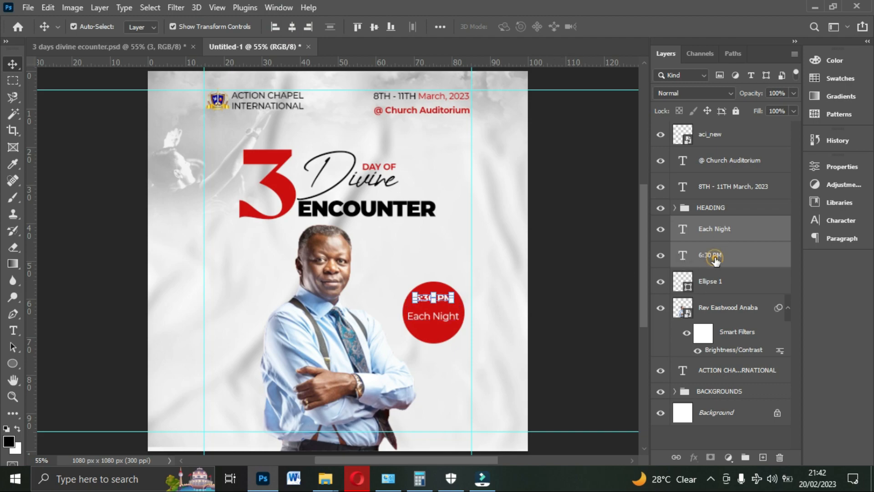
{"action": "key", "text": "Down"}
{"action": "key", "text": "Down"}
{"action": "key", "text": "Down"}
{"action": "key", "text": "Down"}
{"action": "key", "text": "Down"}
{"action": "key", "text": "Down"}
{"action": "key", "text": "Down"}
{"action": "key", "text": "Down"}
{"action": "key", "text": "Down"}
{"action": "key", "text": "Down"}
{"action": "key", "text": "Down"}
{"action": "key", "text": "Down"}
{"action": "key", "text": "Down"}
{"action": "key", "text": "Down"}
{"action": "key", "text": "Down"}
{"action": "key", "text": "Down"}
{"action": "key", "text": "Down"}
{"action": "key", "text": "Down"}
{"action": "key", "text": "Down"}
{"action": "key", "text": "Down"}
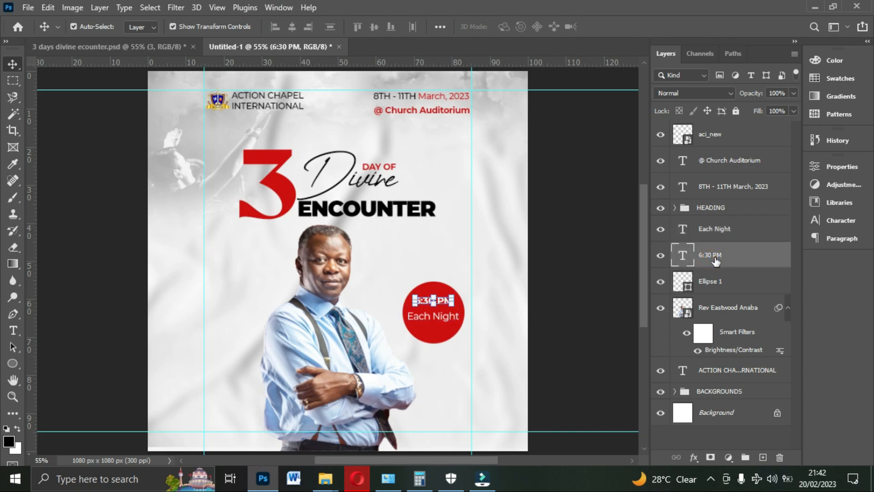
{"action": "key", "text": "Down"}
{"action": "key", "text": "Down"}
{"action": "key", "text": "Down"}
{"action": "key", "text": "Down"}
{"action": "key", "text": "Down"}
{"action": "key", "text": "Down"}
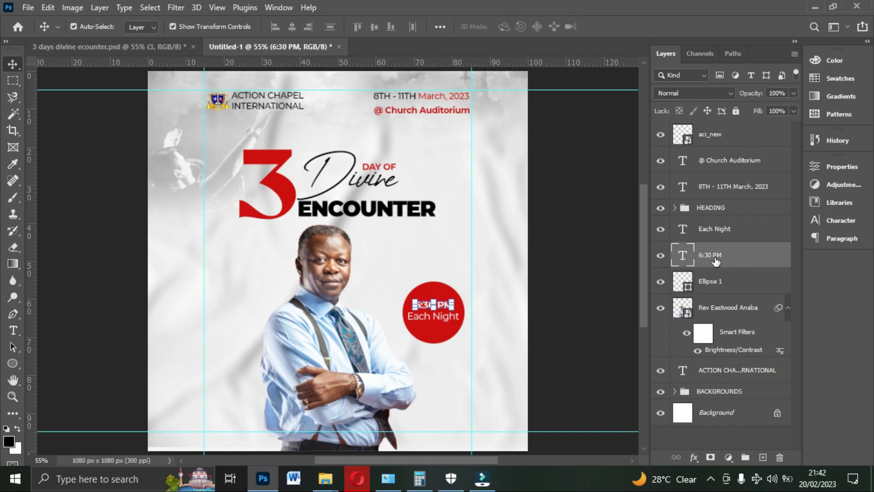
{"action": "left_click", "coordinate": [535, 281]}
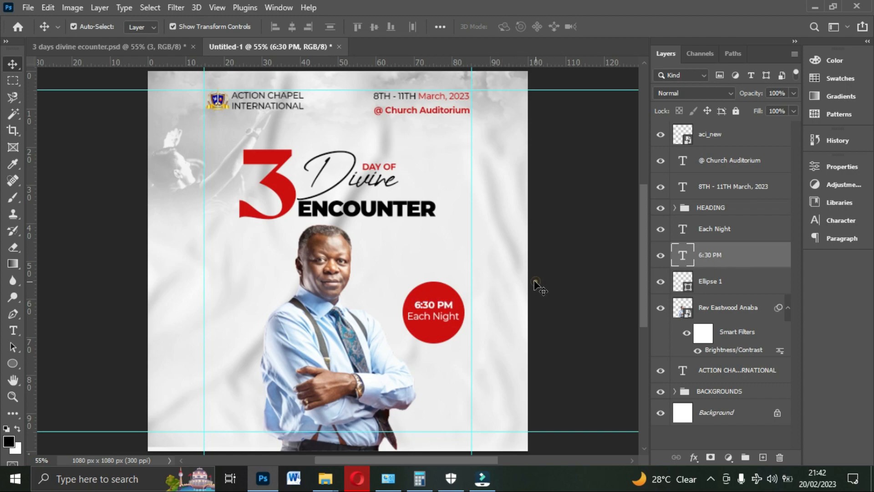
- Group the red circle with the "6:30 PM" and "Each Night" texts and name the group "TIME"
{"action": "left_click", "coordinate": [443, 296]}
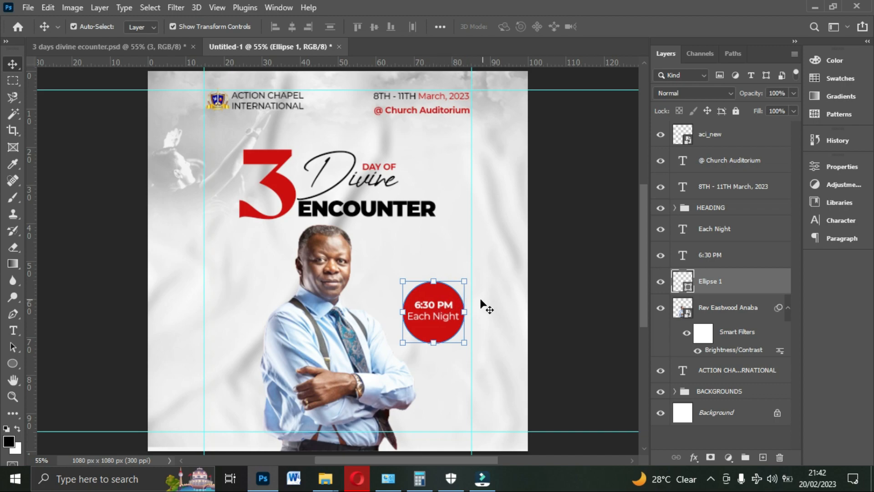
{"action": "left_click", "coordinate": [710, 263], "text": "shift"}
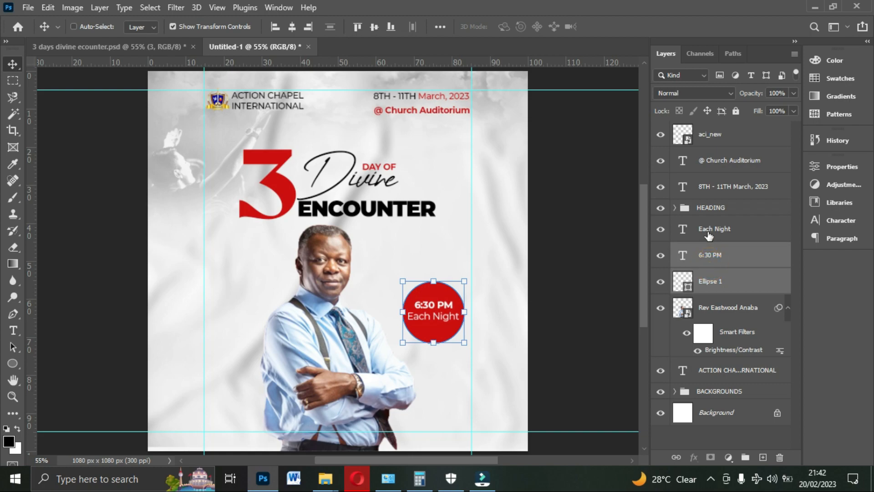
{"action": "left_click", "coordinate": [709, 233], "text": "shift"}
{"action": "key", "text": "ctrl+g"}
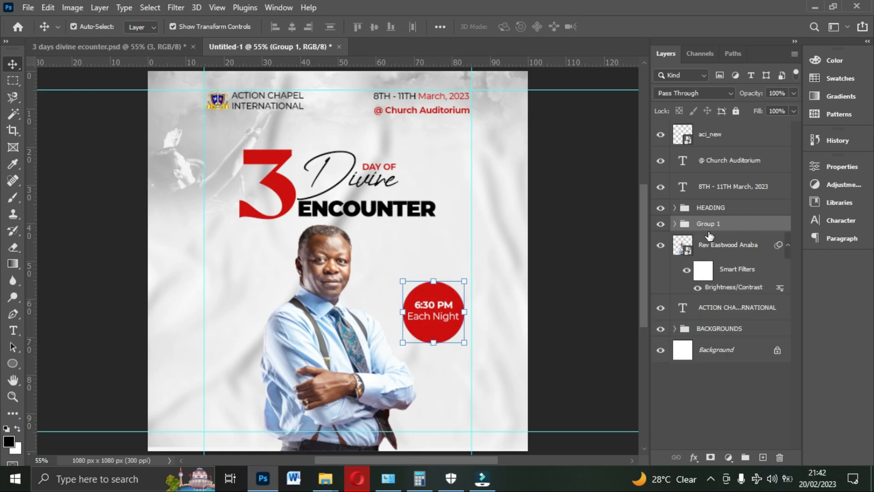
{"action": "double_click", "coordinate": [723, 224]}
{"action": "type", "text": "TIME"}
{"action": "key", "text": "Return"}
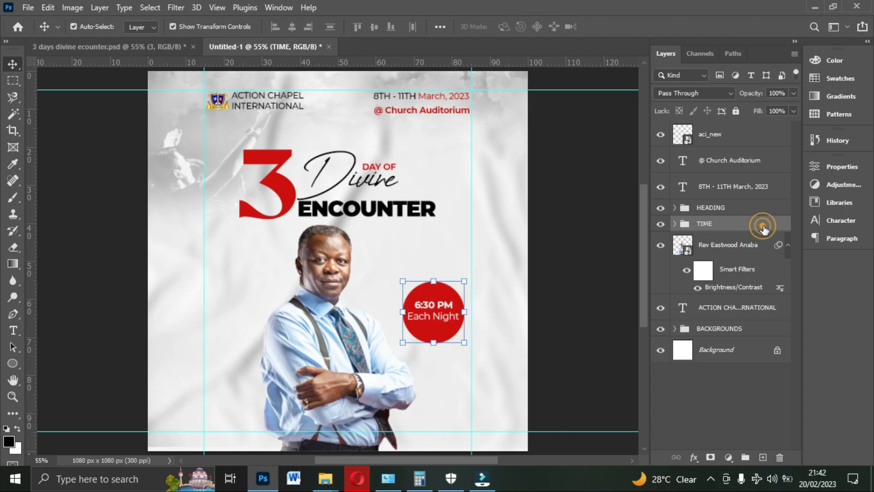
- Enlarge the date and "@ Church Auditorium" lines together to about 110%
{"action": "left_click", "coordinate": [724, 191]}
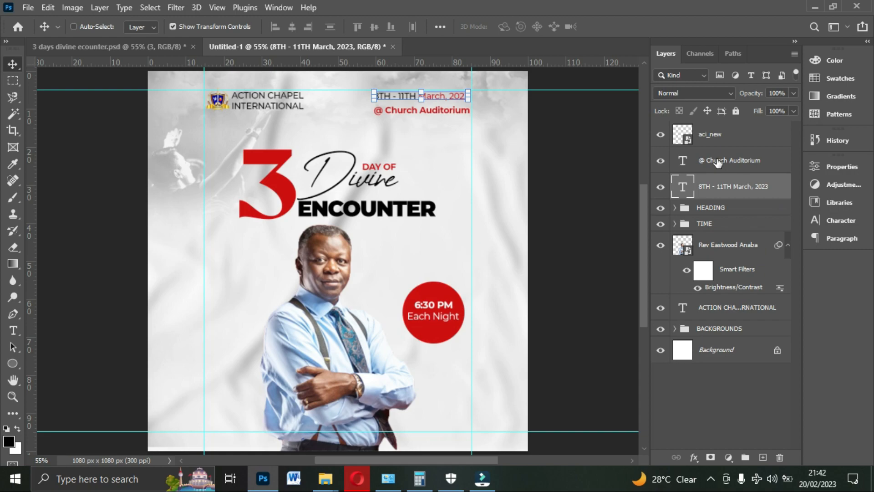
{"action": "left_click", "coordinate": [718, 163], "text": "ctrl"}
{"action": "left_click_drag", "start_coordinate": [469, 118], "coordinate": [469, 122]}
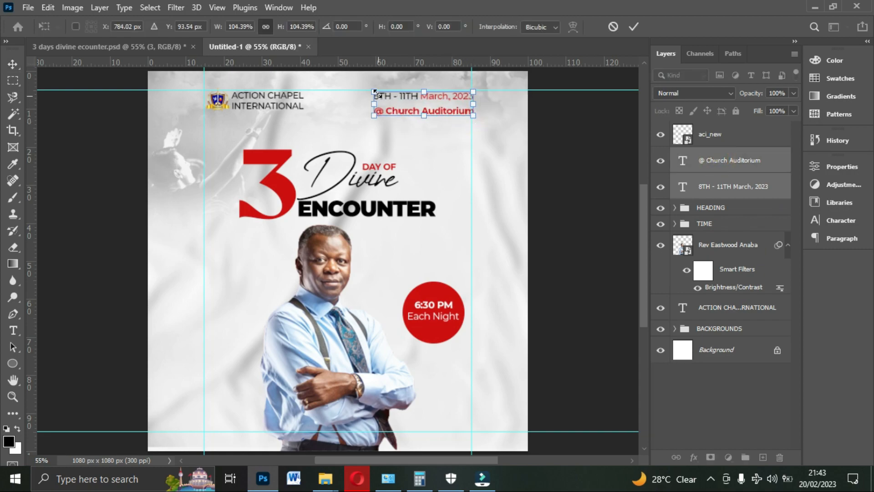
{"action": "left_click_drag", "start_coordinate": [374, 88], "coordinate": [369, 93]}
{"action": "double_click", "coordinate": [400, 100]}
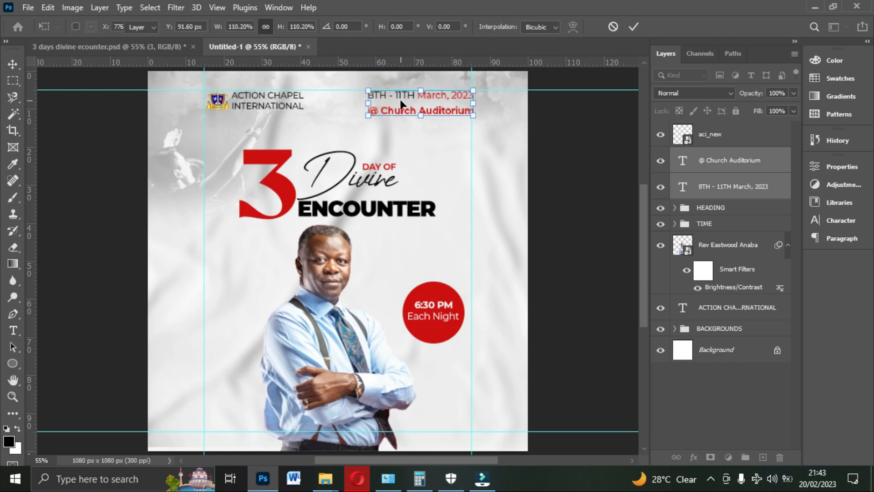
{"action": "left_click", "coordinate": [539, 144]}
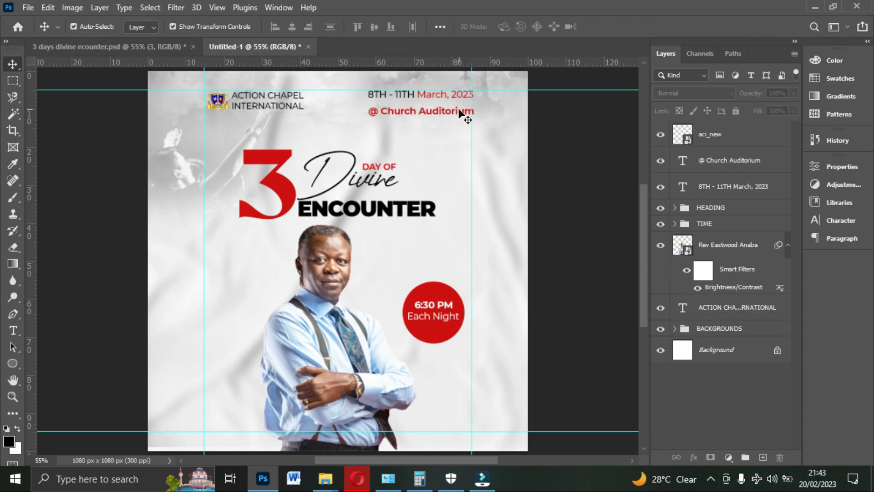
- Nudge "@ Church Auditorium" up closer to the date line and shift both lines left to the right margin guide
{"action": "left_click", "coordinate": [461, 114]}
{"action": "key", "text": "Up"}
{"action": "key", "text": "Up"}
{"action": "key", "text": "Up"}
{"action": "key", "text": "Up"}
{"action": "key", "text": "Up"}
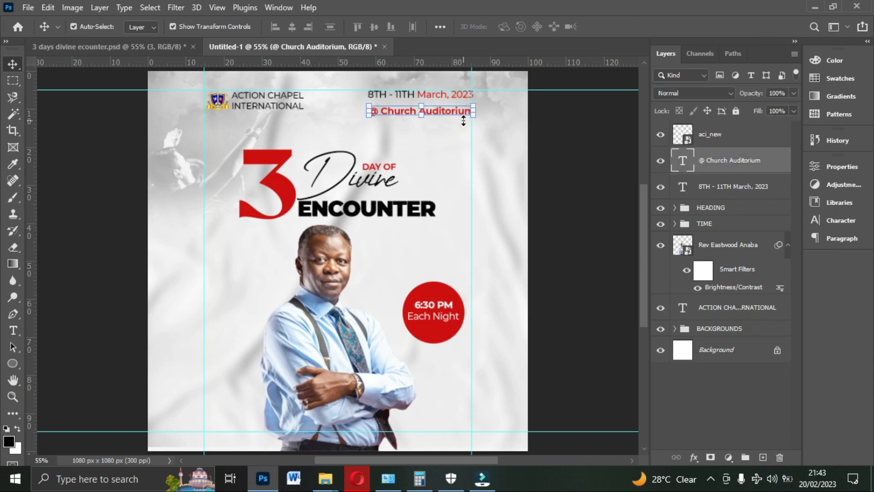
{"action": "key", "text": "Left"}
{"action": "key", "text": "Left"}
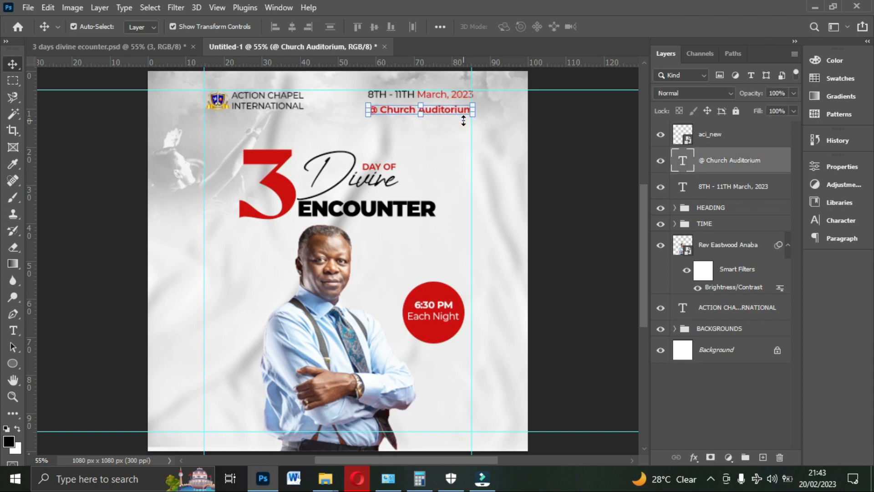
{"action": "left_click", "coordinate": [505, 145]}
{"action": "left_click", "coordinate": [456, 93]}
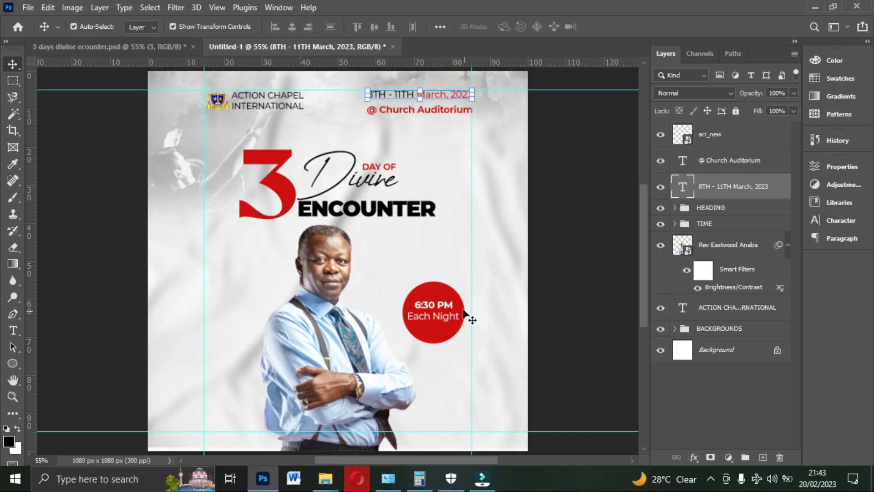
{"action": "left_click", "coordinate": [262, 107]}
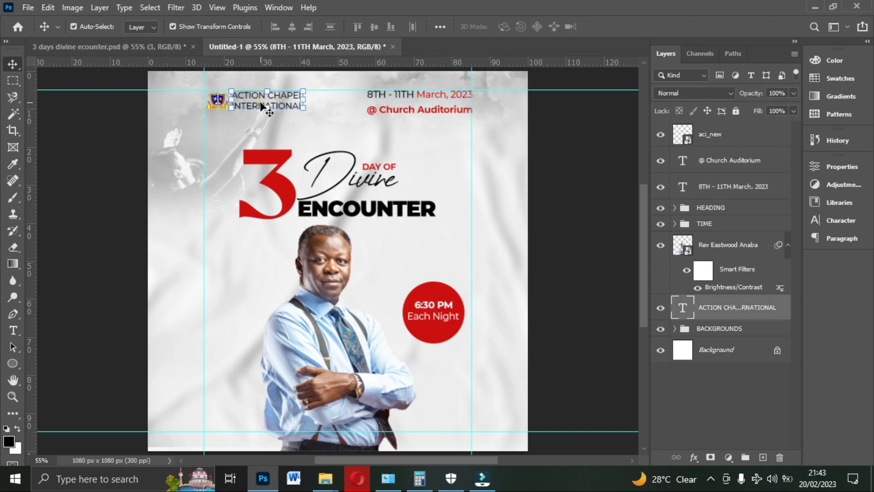
{"action": "left_click", "coordinate": [592, 202]}
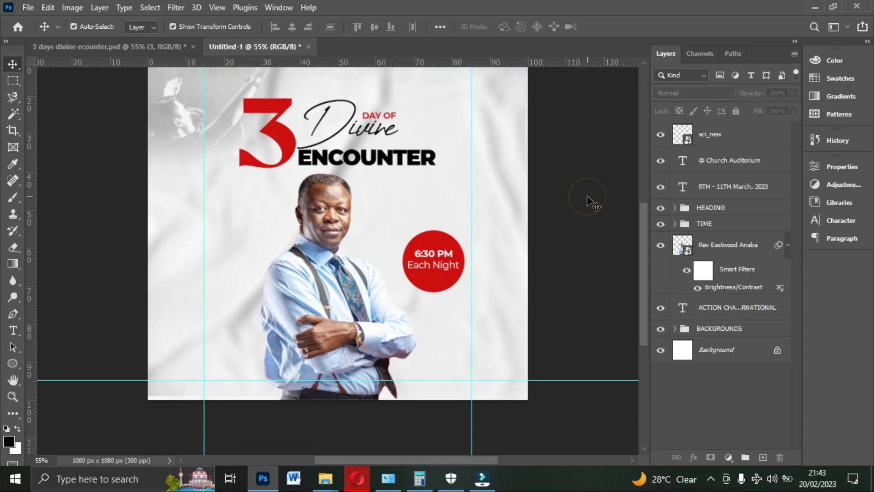
- Check the speaker caption in the reference flyer and duplicate the "ACTION CHAPEL INTERNATIONAL" text, placing the copy beside the preacher's left-hand shoulder
{"action": "scroll", "coordinate": [401, 204], "scroll_direction": "down", "scroll_amount": 1}
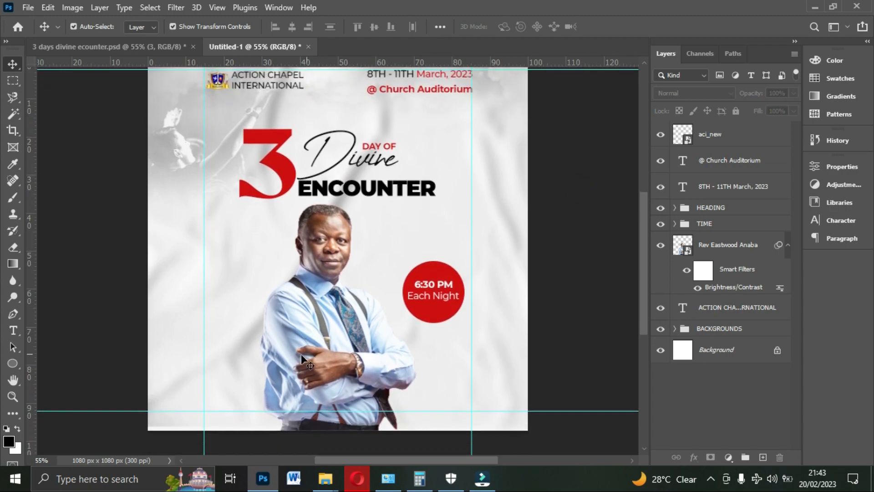
{"action": "left_click", "coordinate": [146, 44]}
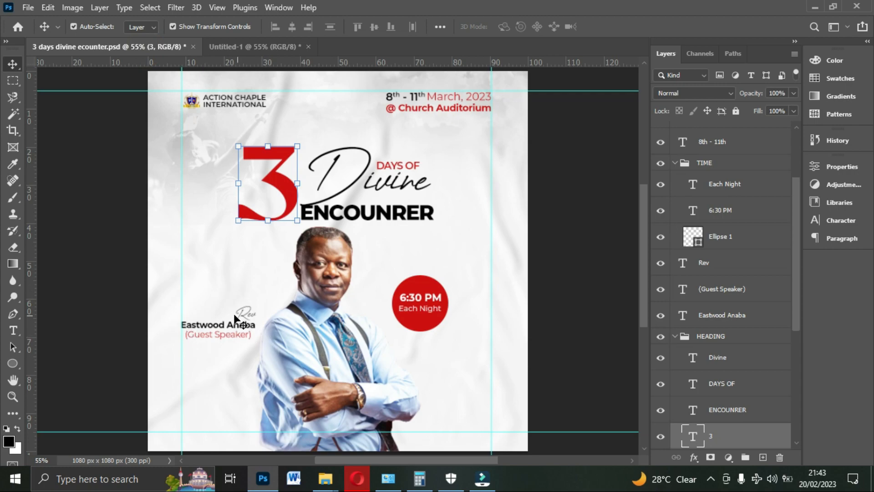
{"action": "left_click", "coordinate": [250, 47]}
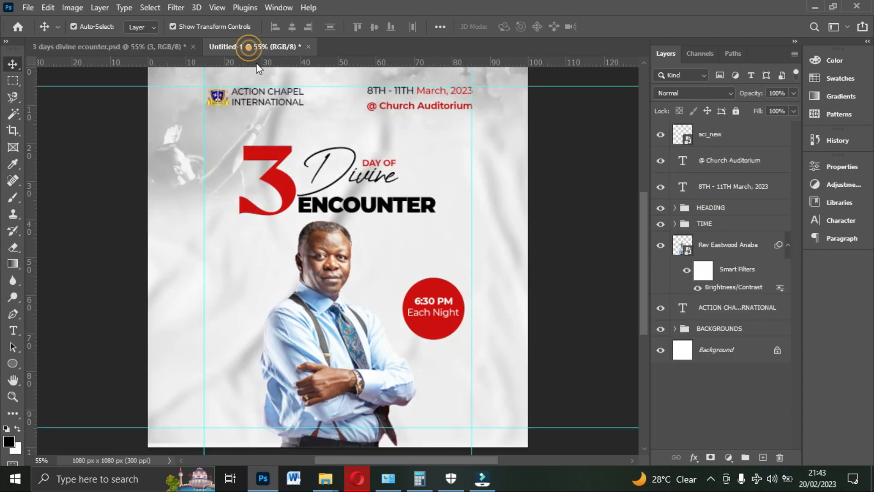
{"action": "left_click", "coordinate": [271, 100]}
{"action": "key", "text": "ctrl+j"}
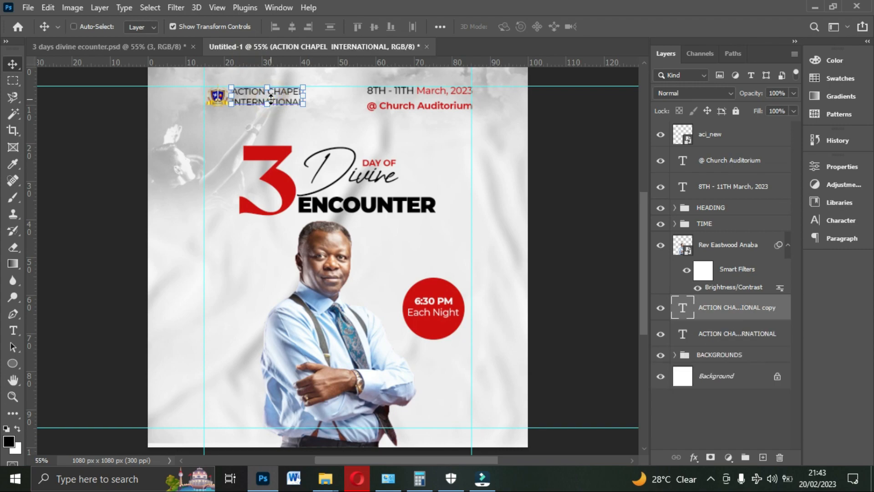
{"action": "left_click_drag", "start_coordinate": [289, 96], "coordinate": [252, 309]}
- Shift the preacher's photo to the right to make room for the caption beside it
{"action": "left_click", "coordinate": [327, 353]}
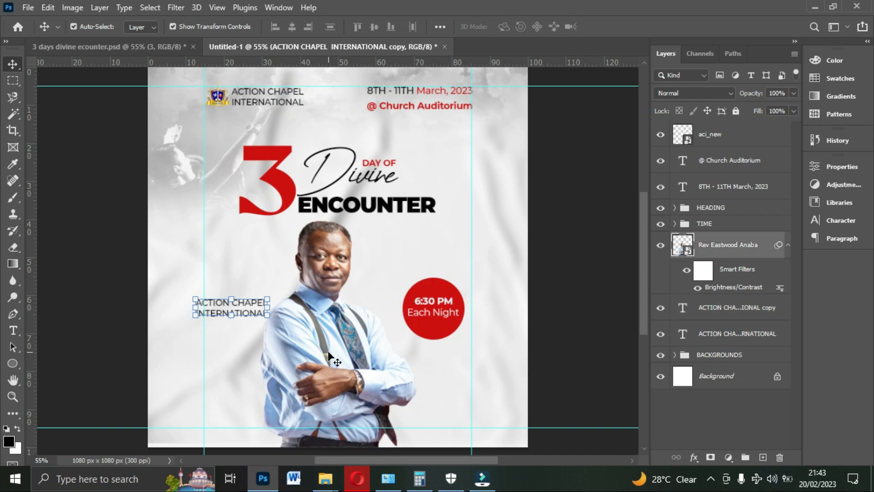
{"action": "key", "text": "Right"}
{"action": "key", "text": "Right"}
{"action": "key", "text": "Right"}
{"action": "key", "text": "Right"}
{"action": "key", "text": "Right"}
{"action": "key", "text": "Right"}
{"action": "key", "text": "Right"}
{"action": "key", "text": "Right"}
{"action": "key", "text": "Right"}
{"action": "key", "text": "Right"}
{"action": "key", "text": "Right"}
{"action": "key", "text": "Right"}
{"action": "key", "text": "Right"}
{"action": "key", "text": "Right"}
{"action": "key", "text": "Right"}
{"action": "key", "text": "Right"}
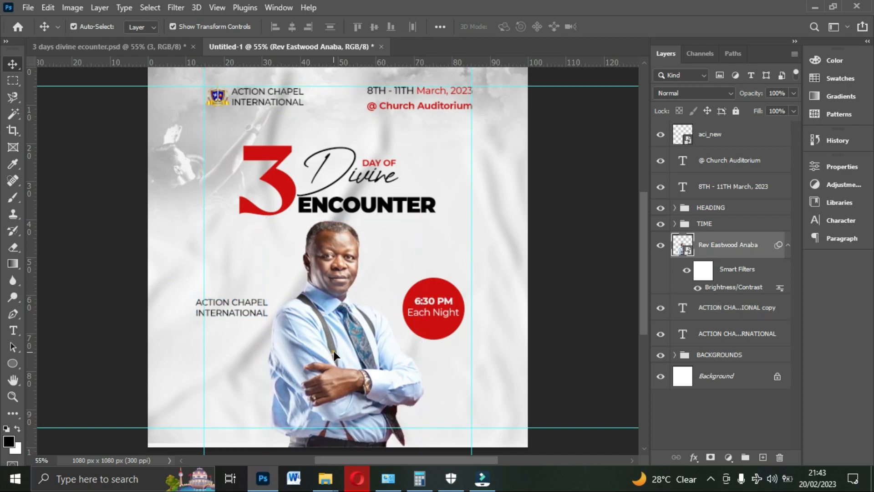
{"action": "left_click_drag", "start_coordinate": [333, 351], "coordinate": [343, 356]}
- Align the copied text beside the photo to the left margin guide and replace its wording with the guest speaker's name
{"action": "left_click_drag", "start_coordinate": [223, 308], "coordinate": [233, 319]}
{"action": "double_click", "coordinate": [233, 319]}
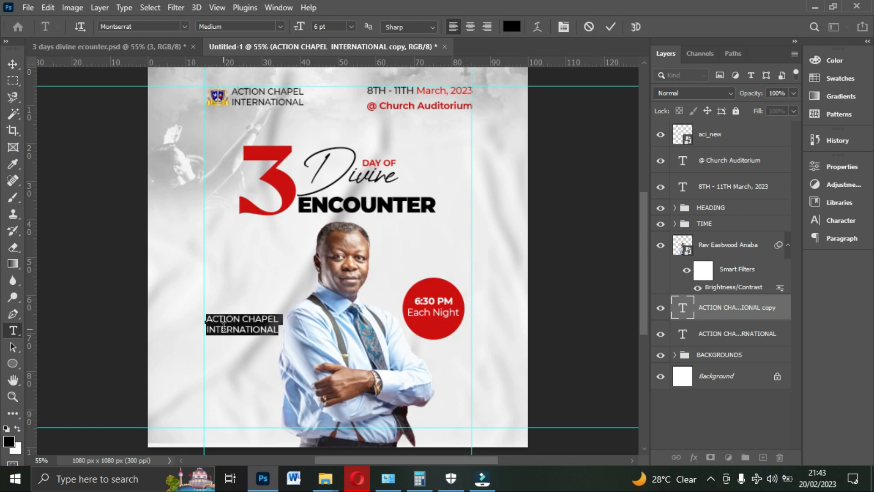
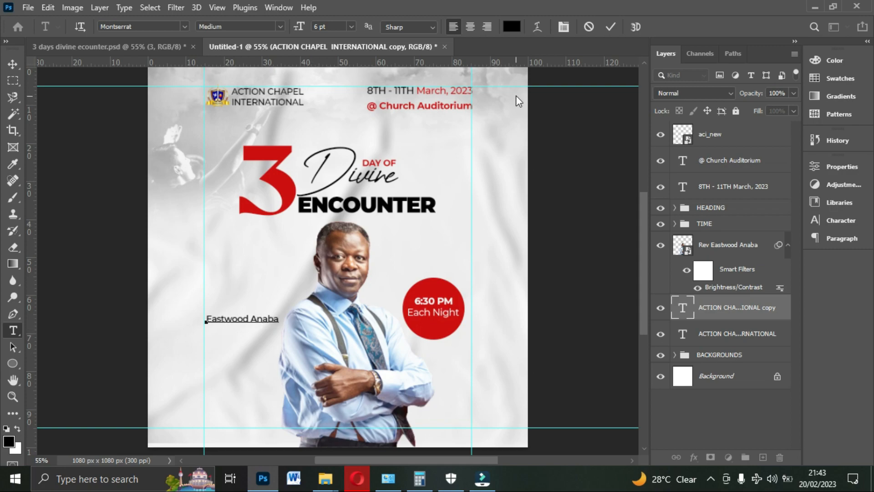
{"action": "left_click", "coordinate": [611, 26]}
{"action": "key", "text": "v"}
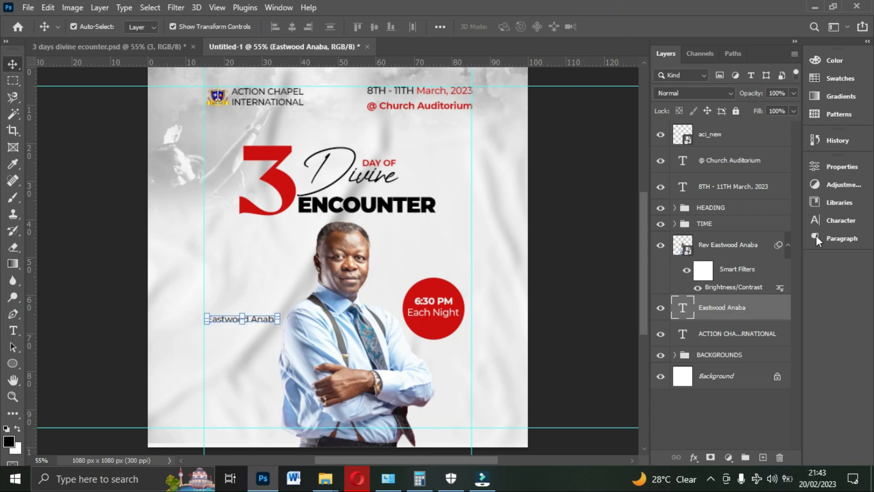
- Set the speaker name's tracking to 0 and nudge the preacher's photo slightly right, away from the name
{"action": "left_click", "coordinate": [835, 222]}
{"action": "left_click", "coordinate": [795, 212]}
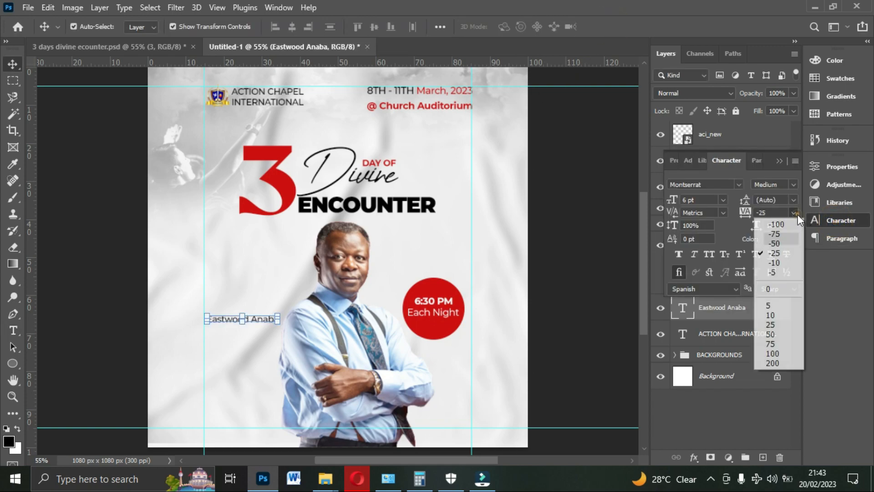
{"action": "left_click", "coordinate": [781, 291]}
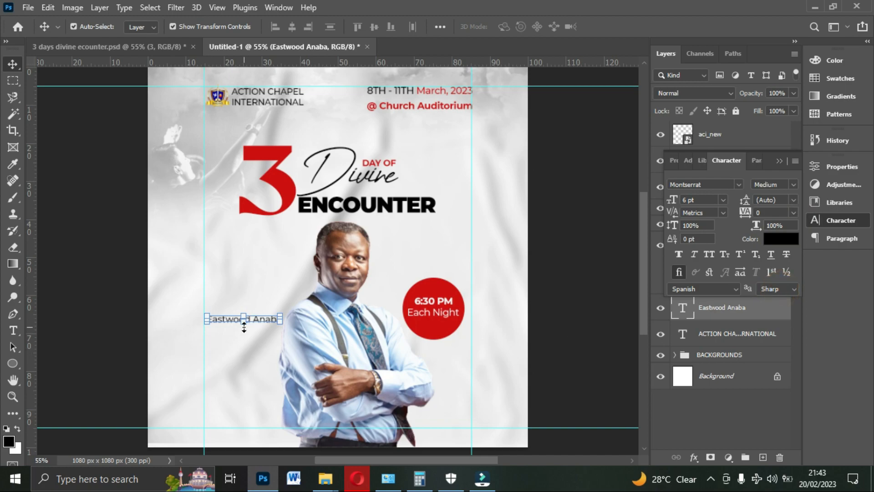
{"action": "left_click", "coordinate": [323, 342]}
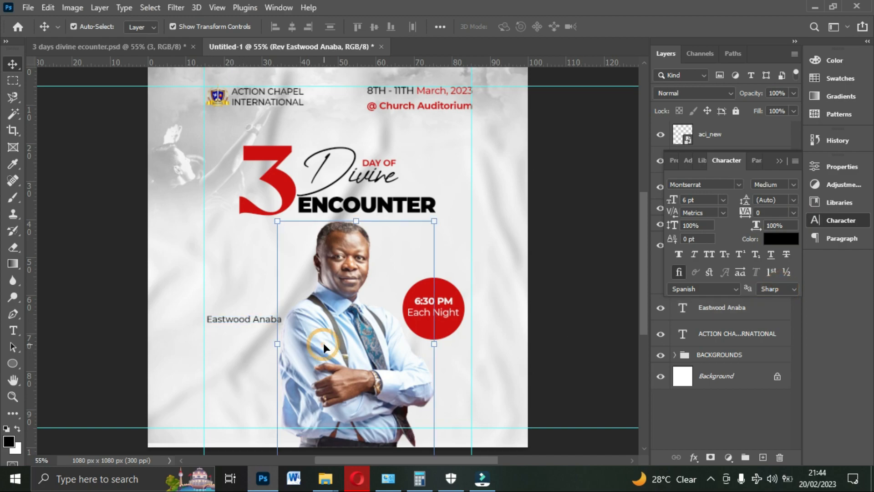
{"action": "left_click", "coordinate": [779, 161]}
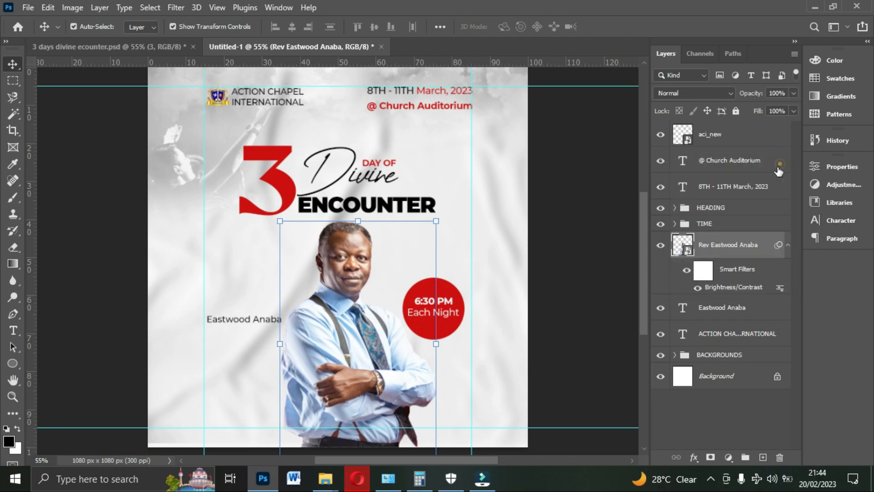
- Scale the TIME badge group down to about 93% and move it up and right against the right margin guide
{"action": "left_click", "coordinate": [721, 224]}
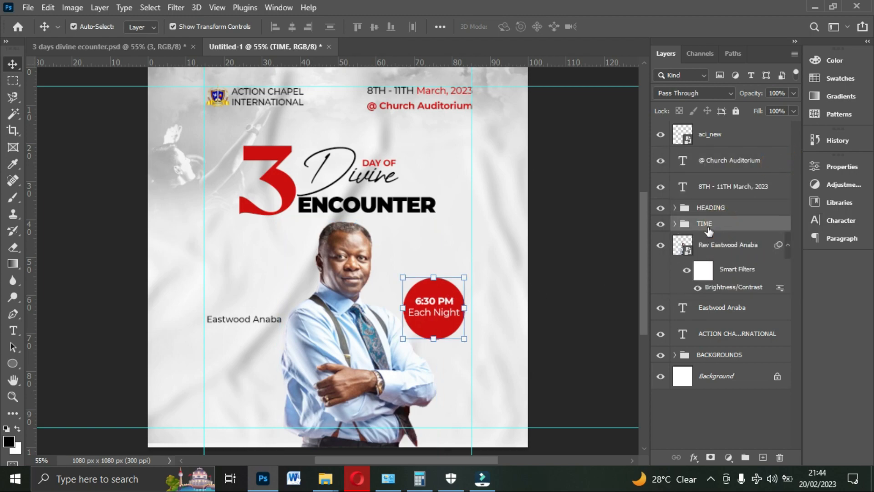
{"action": "left_click_drag", "start_coordinate": [403, 277], "coordinate": [449, 293]}
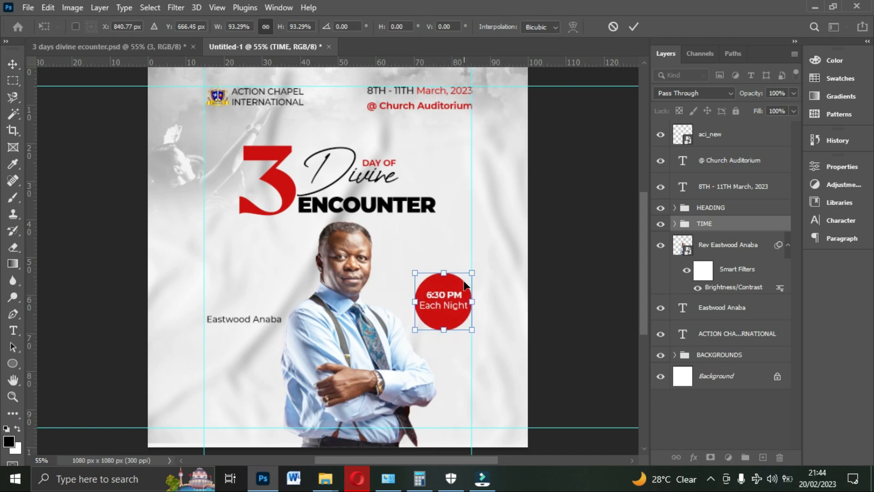
{"action": "key", "text": "Return"}
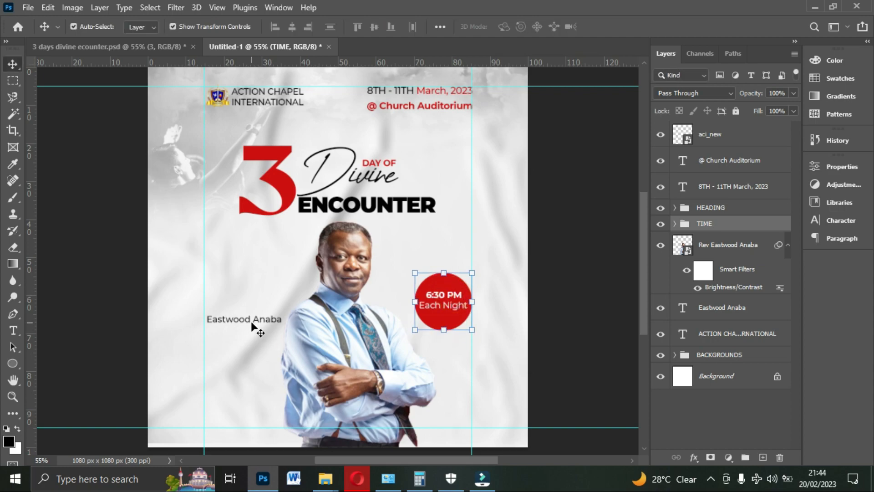
- Set the font weight of the guest speaker's name beside the photo to SemiBold
{"action": "left_click", "coordinate": [252, 324]}
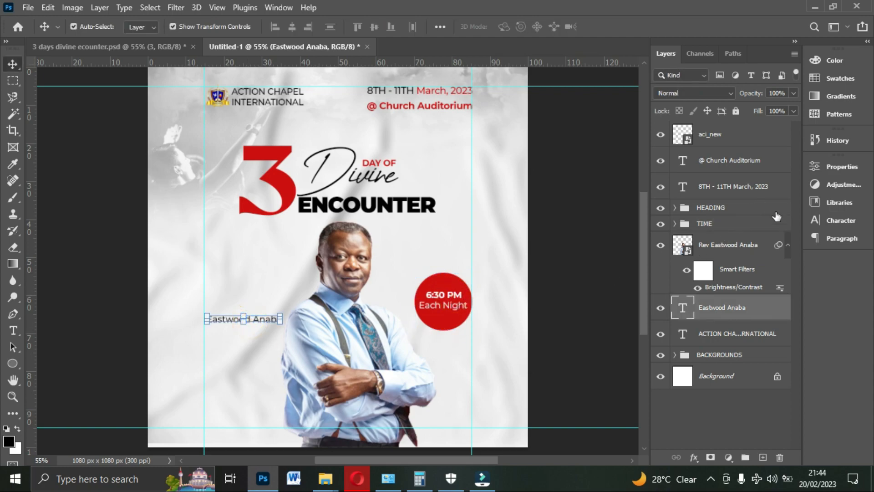
{"action": "left_click", "coordinate": [832, 220]}
{"action": "left_click", "coordinate": [790, 186]}
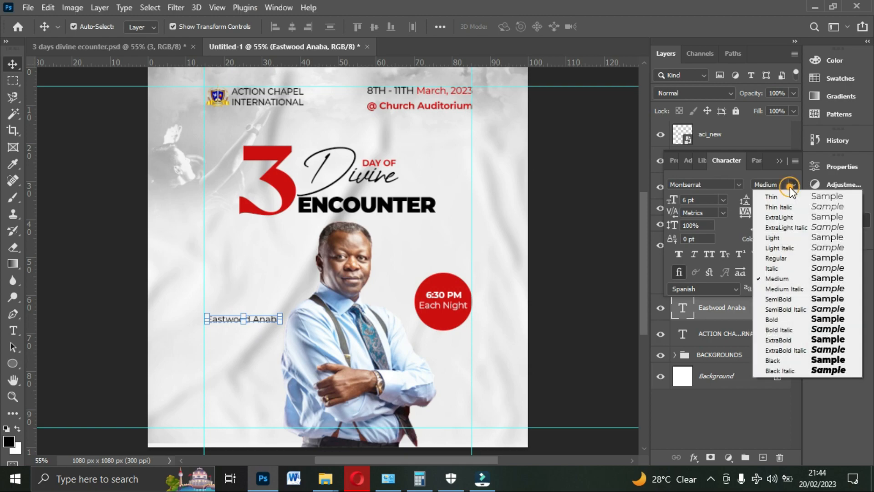
{"action": "left_click", "coordinate": [776, 299]}
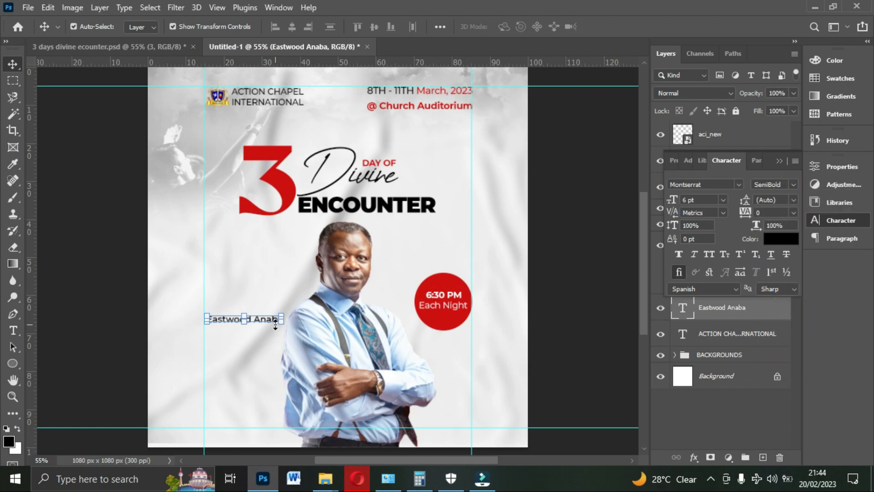
- Duplicate the speaker's name just below itself and replace the copy's wording with "(Guest Speaker)"
{"action": "key", "text": "ctrl+j"}
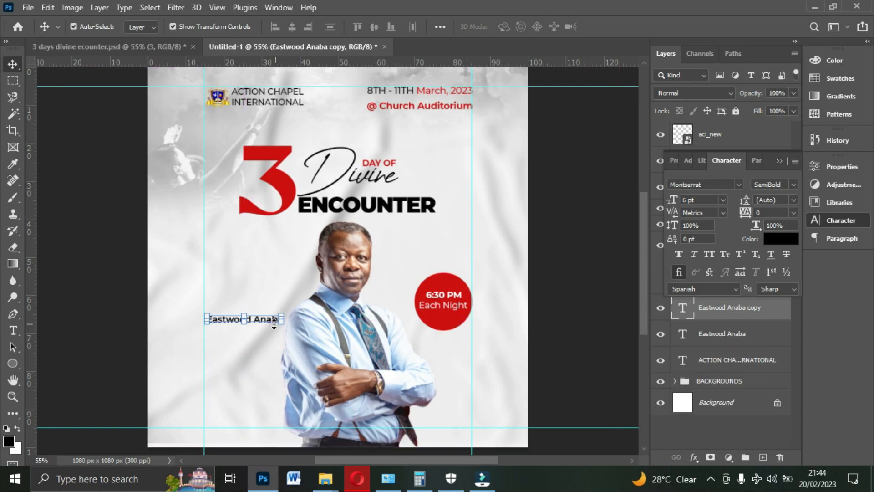
{"action": "left_click_drag", "start_coordinate": [273, 329], "coordinate": [272, 339]}
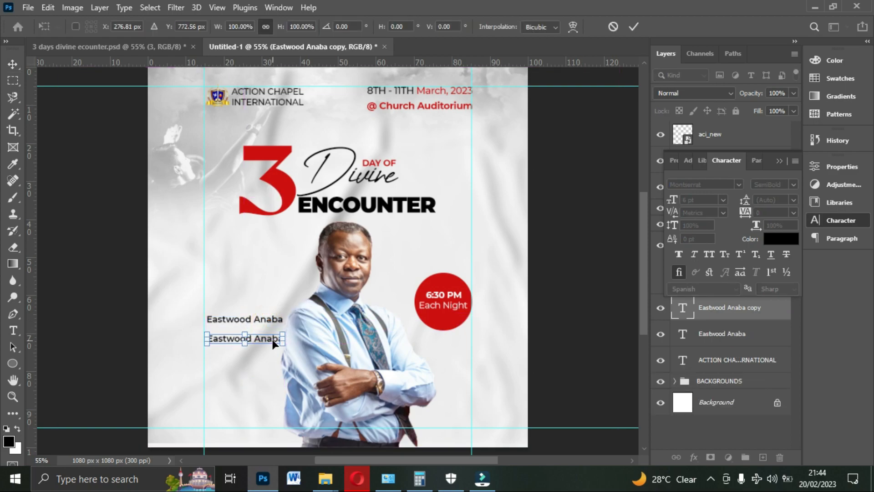
{"action": "double_click", "coordinate": [272, 340]}
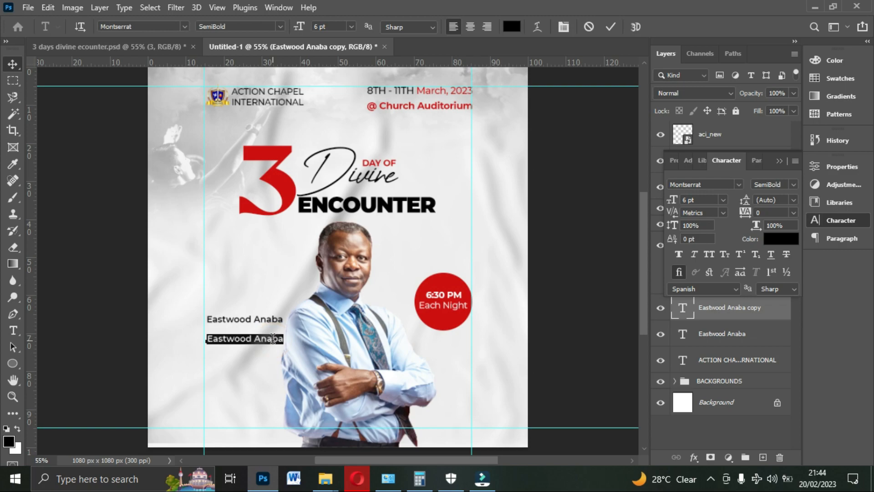
{"action": "type", "text": "9"}
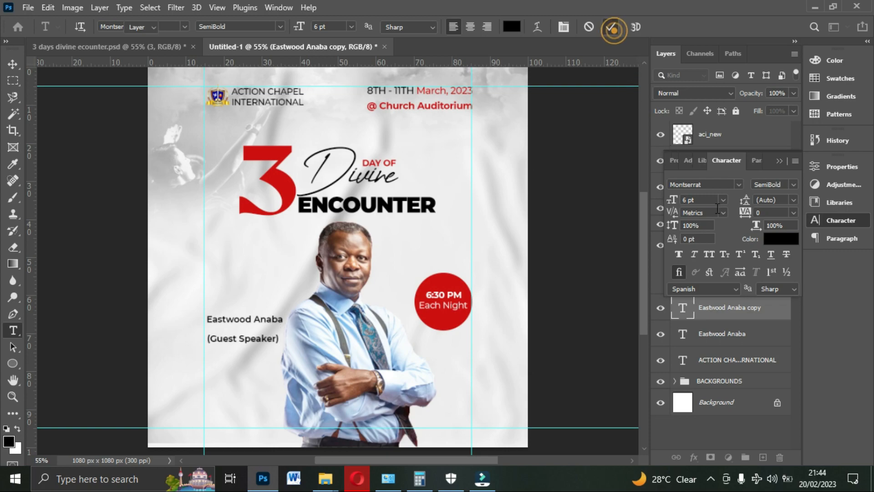
{"action": "left_click", "coordinate": [610, 27]}
- Color the "(Guest Speaker)" line with the badge's red, set it to Regular weight and move it up close under the name
{"action": "left_click", "coordinate": [781, 239]}
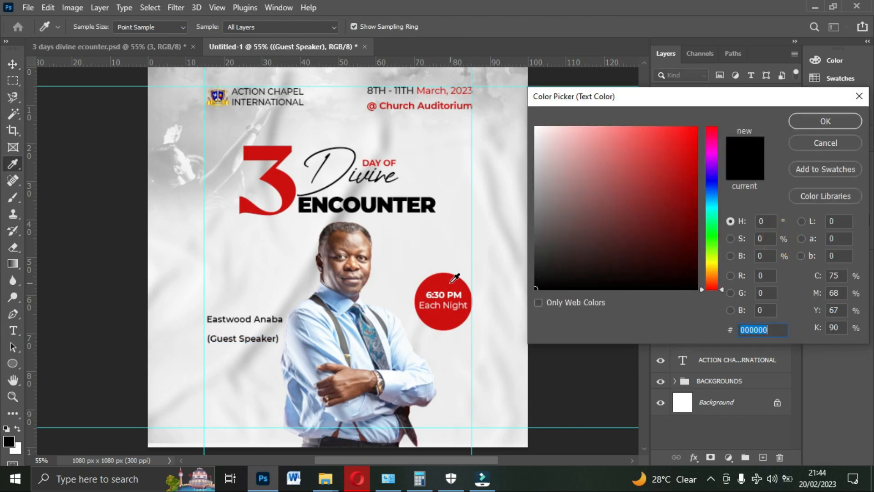
{"action": "left_click", "coordinate": [441, 292]}
{"action": "left_click", "coordinate": [825, 120]}
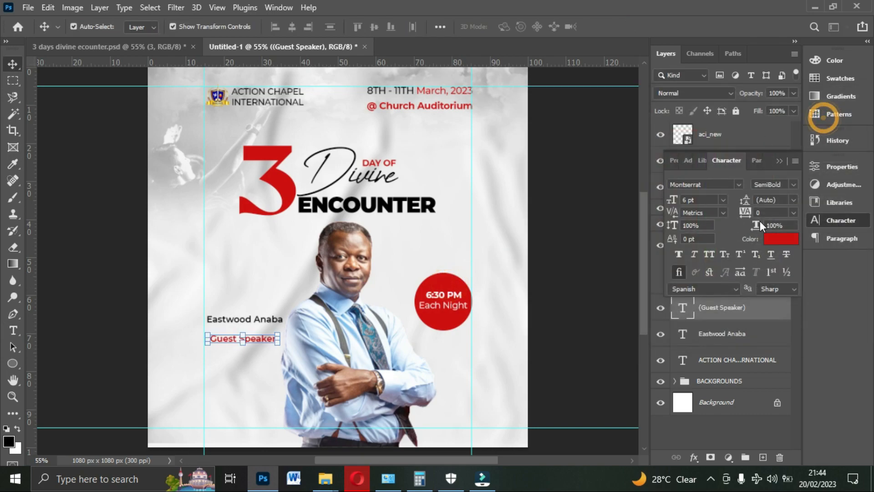
{"action": "left_click", "coordinate": [792, 184]}
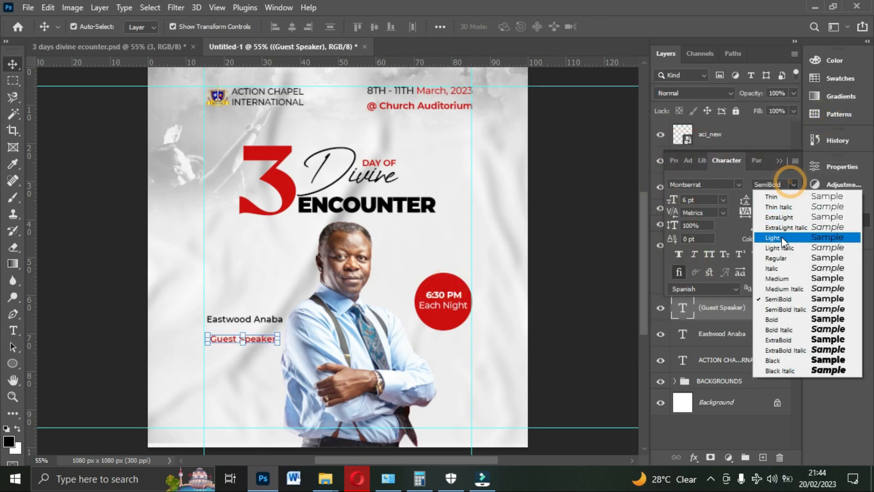
{"action": "left_click", "coordinate": [787, 258]}
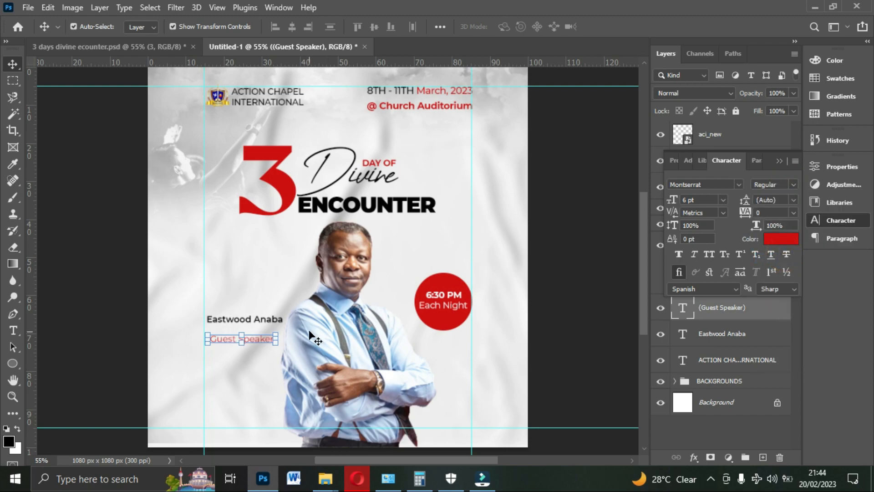
{"action": "left_click_drag", "start_coordinate": [267, 340], "coordinate": [266, 330]}
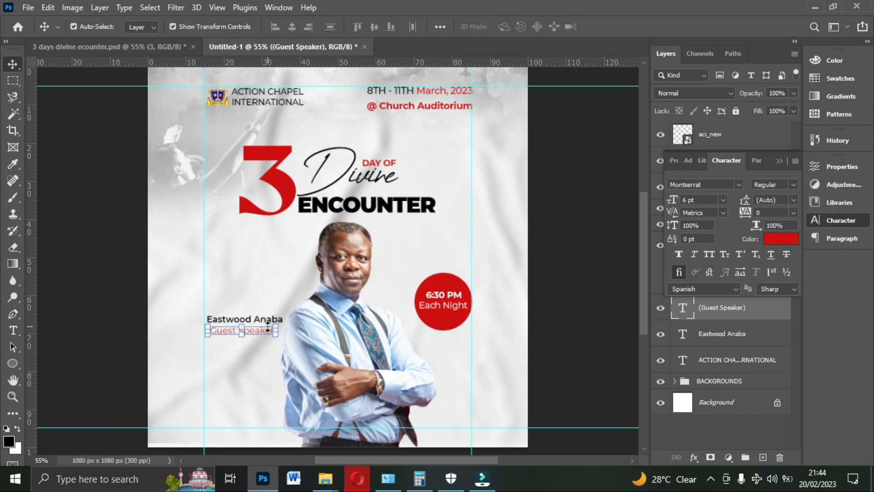
{"action": "left_click", "coordinate": [780, 161]}
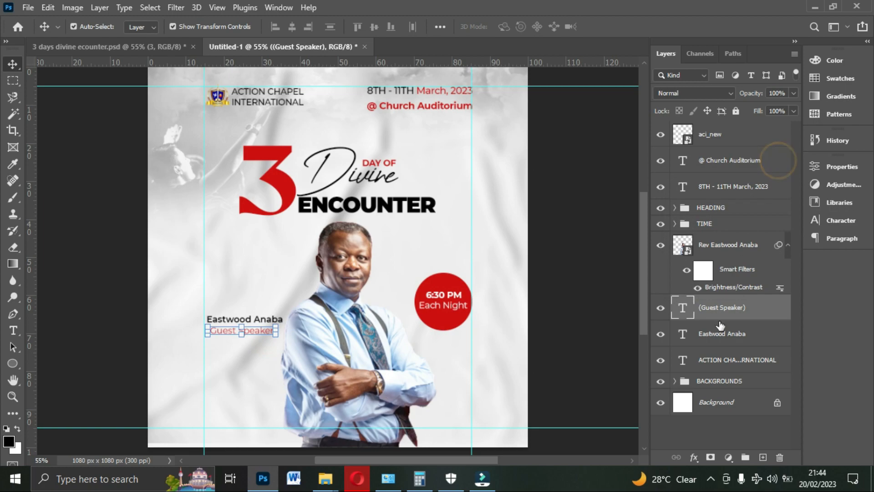
- Center the speaker's name and "(Guest Speaker)" horizontally on each other and nudge both left to the margin guide
{"action": "left_click", "coordinate": [719, 337], "text": "ctrl"}
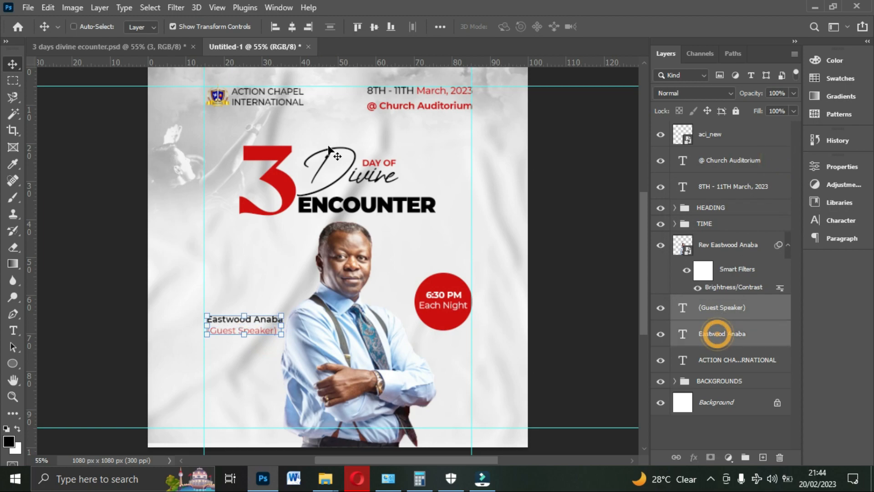
{"action": "left_click", "coordinate": [292, 27]}
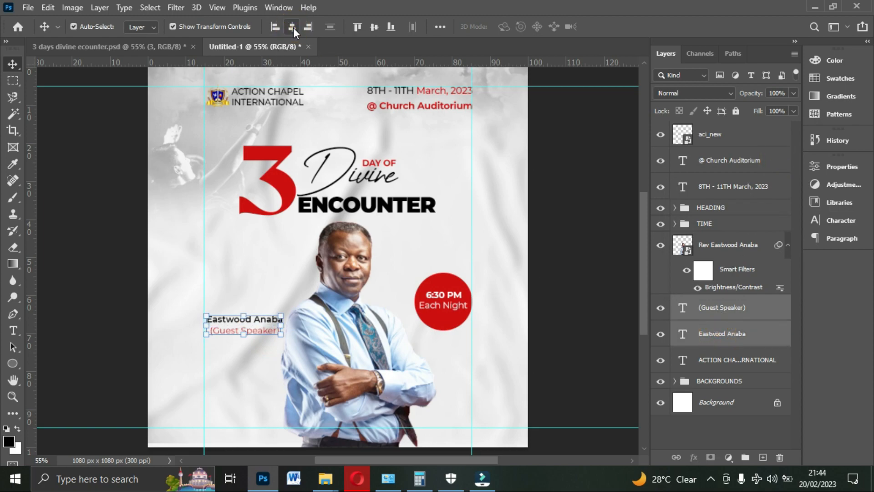
{"action": "key", "text": "Left"}
{"action": "key", "text": "Left"}
{"action": "key", "text": "Left"}
{"action": "key", "text": "Left"}
{"action": "key", "text": "Left"}
{"action": "key", "text": "Left"}
{"action": "key", "text": "Left"}
{"action": "key", "text": "Left"}
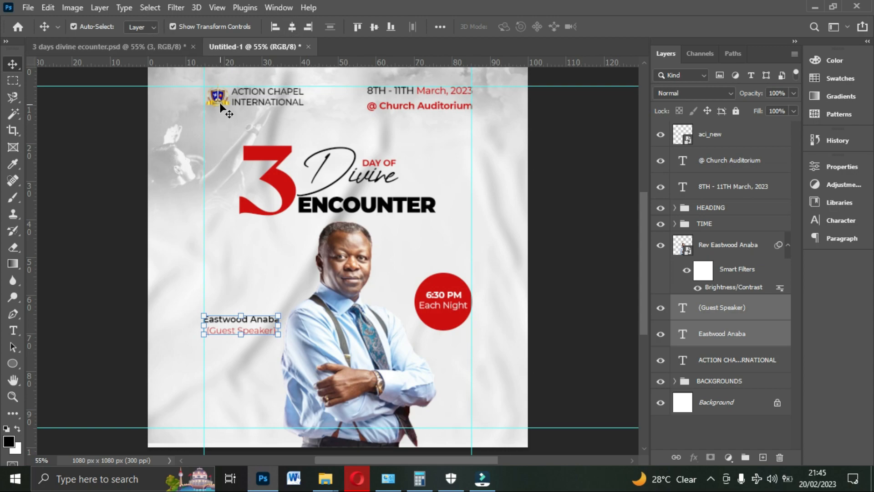
- Nudge the church logo and the "ACTION CHAPEL INTERNATIONAL" text slightly left so the header meets the left margin guide
{"action": "left_click", "coordinate": [219, 101]}
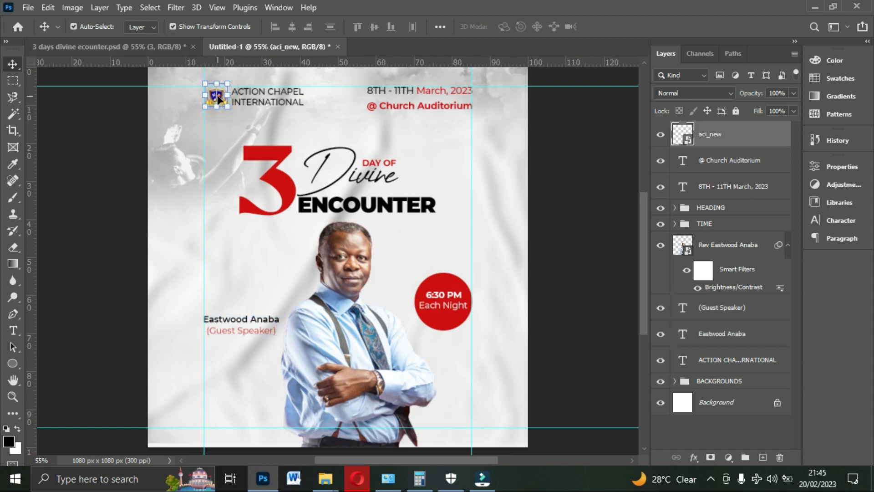
{"action": "key", "text": "Left"}
{"action": "key", "text": "Left"}
{"action": "key", "text": "Left"}
{"action": "key", "text": "Left"}
{"action": "key", "text": "Left"}
{"action": "left_click", "coordinate": [261, 91]}
{"action": "key", "text": "Left"}
{"action": "key", "text": "Left"}
{"action": "key", "text": "Left"}
{"action": "key", "text": "Left"}
{"action": "key", "text": "Left"}
{"action": "key", "text": "Left"}
{"action": "key", "text": "Left"}
{"action": "key", "text": "Left"}
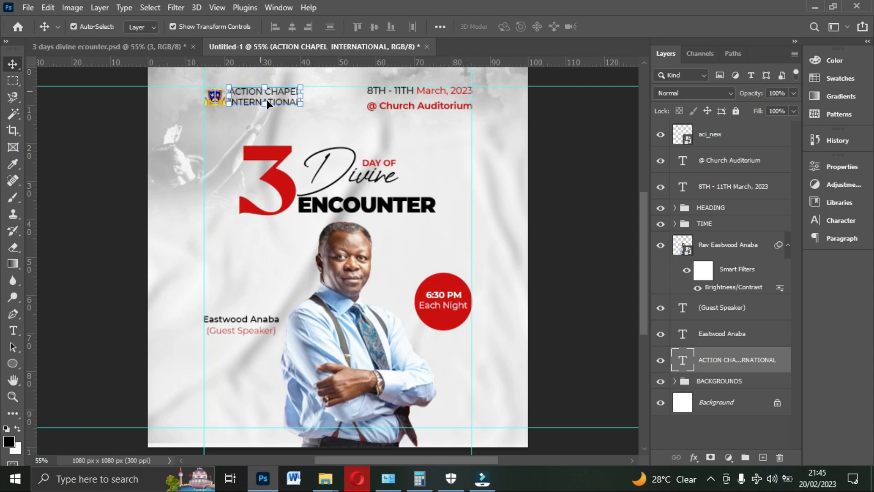
- Duplicate the speaker's name just above itself and replace the copy's wording with "Rev"
{"action": "left_click", "coordinate": [248, 319]}
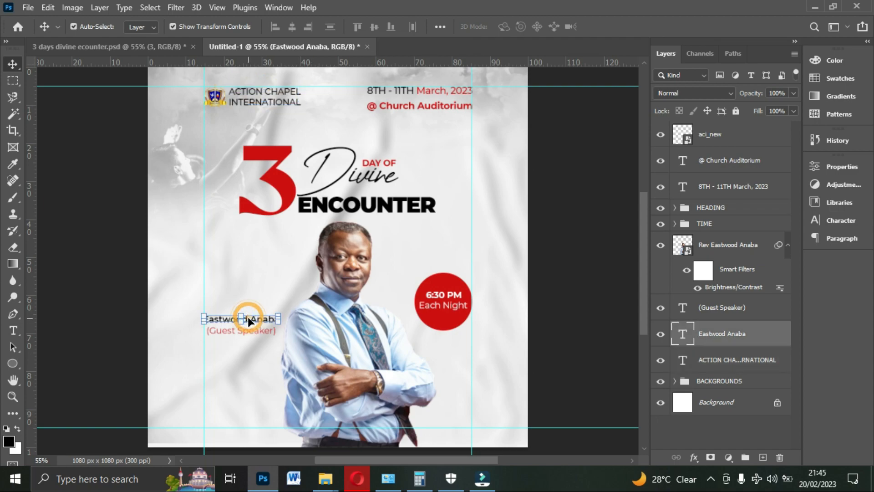
{"action": "key", "text": "ctrl+j"}
{"action": "left_click_drag", "start_coordinate": [248, 319], "coordinate": [250, 302]}
{"action": "double_click", "coordinate": [250, 302]}
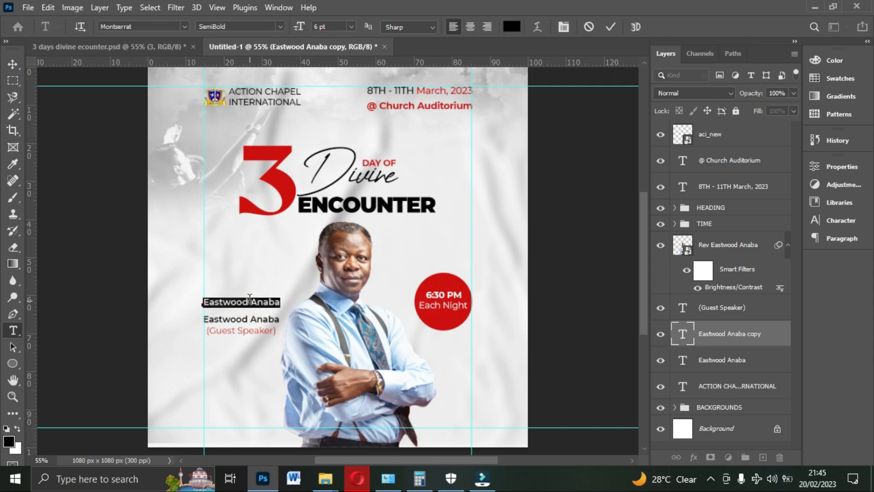
{"action": "type", "text": "Rev"}
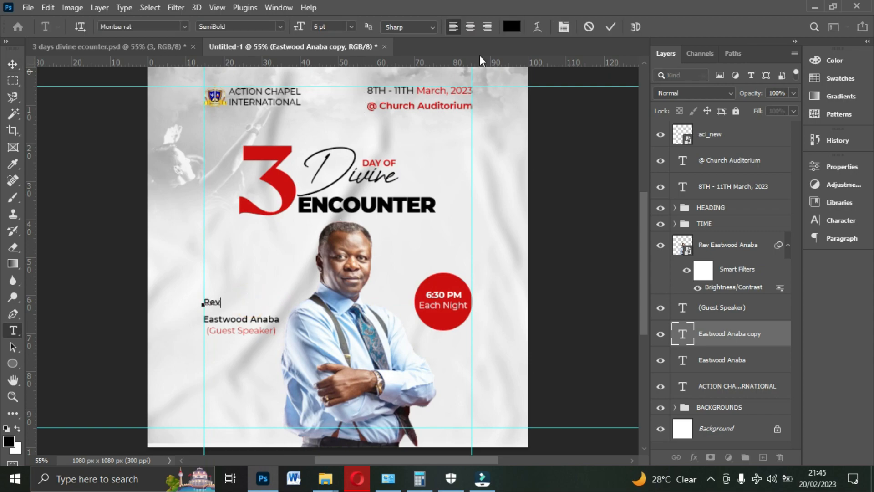
{"action": "left_click", "coordinate": [611, 27]}
{"action": "key", "text": "v"}
- Give the "Rev" text the same script font as "Divine", Creattion Demo Regular, at 14 pt
{"action": "left_click", "coordinate": [837, 219]}
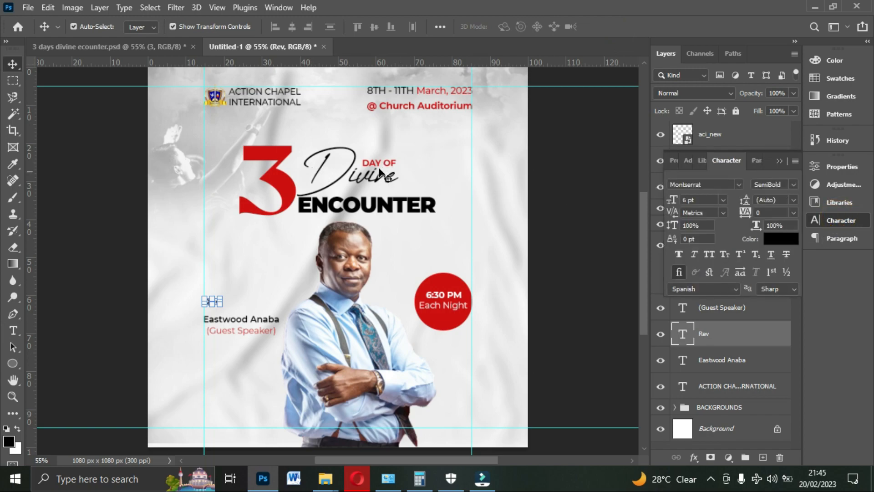
{"action": "left_click", "coordinate": [738, 182]}
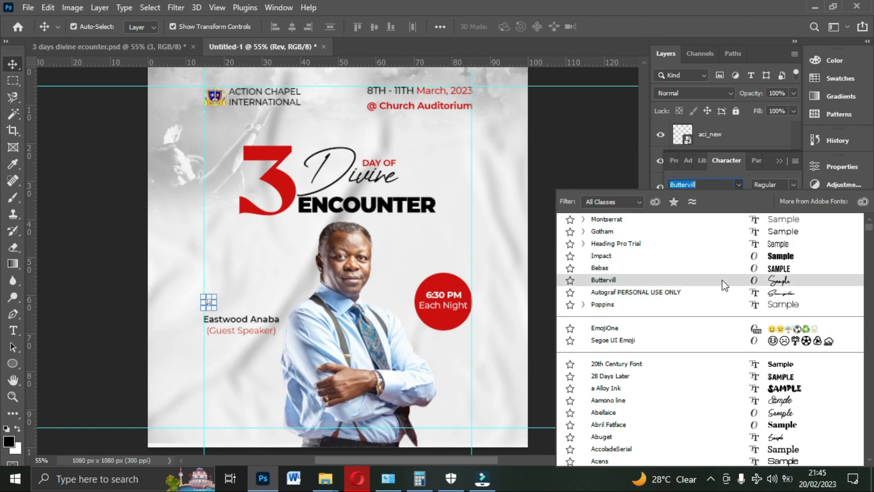
{"action": "left_click", "coordinate": [364, 179]}
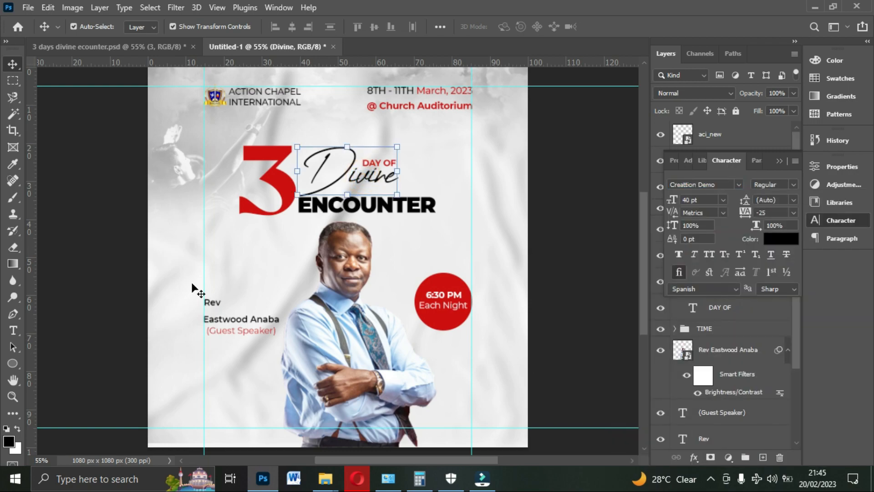
{"action": "left_click", "coordinate": [211, 302]}
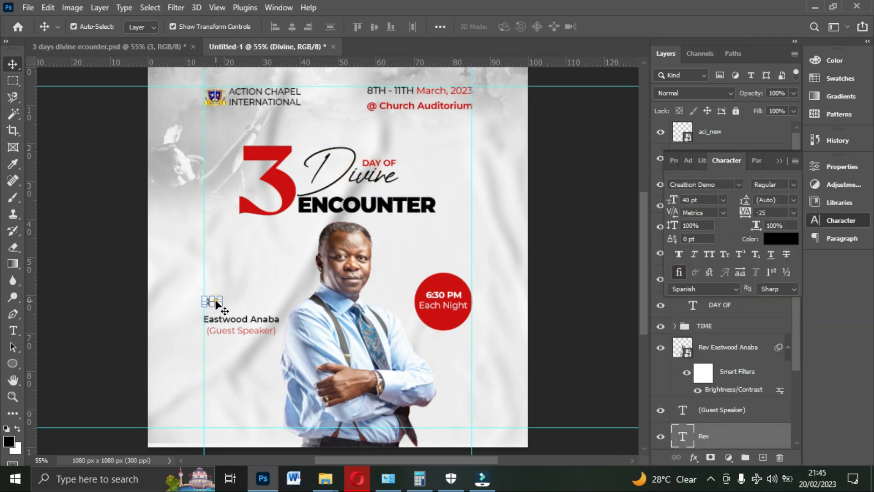
{"action": "left_click", "coordinate": [737, 185]}
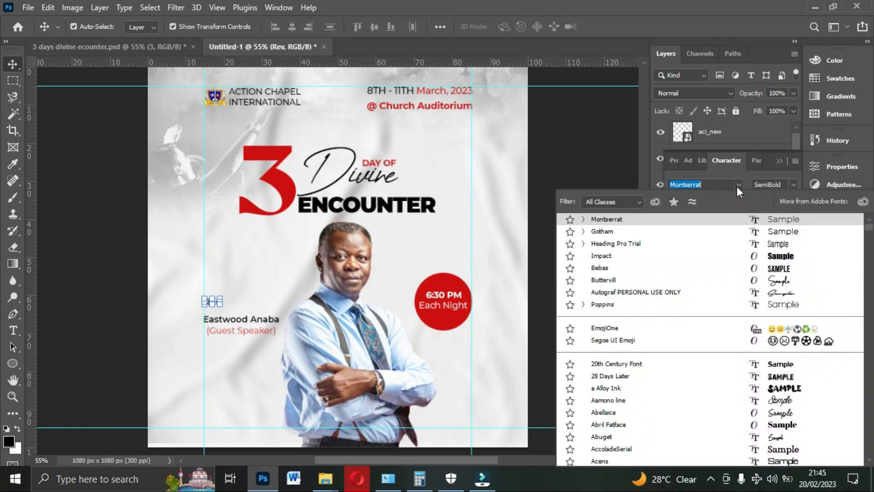
{"action": "type", "text": "cre"}
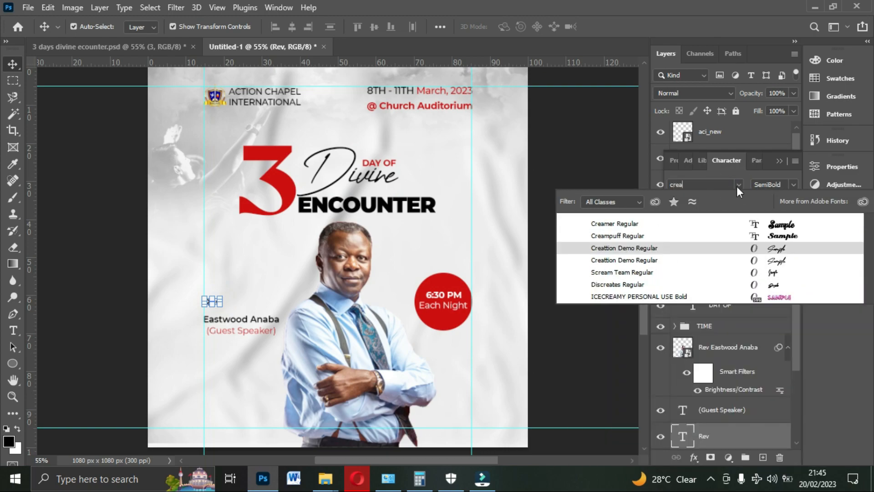
{"action": "left_click", "coordinate": [764, 263]}
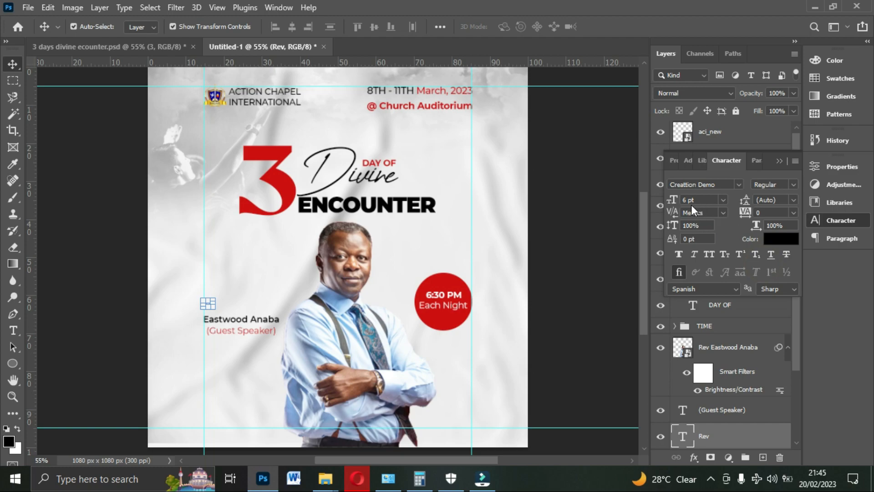
{"action": "left_click_drag", "start_coordinate": [673, 201], "coordinate": [677, 198]}
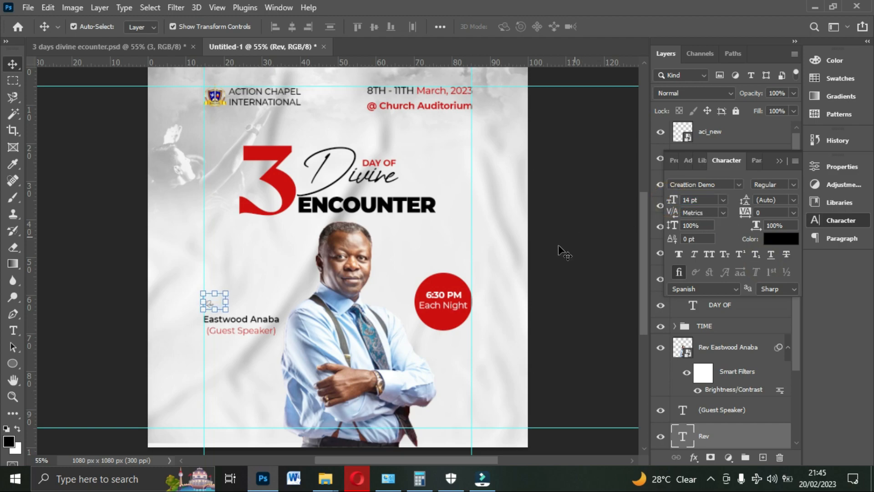
- Move the "Rev" text right and slightly down so it sits above the end of the speaker's name
{"action": "left_click", "coordinate": [601, 252]}
{"action": "left_click_drag", "start_coordinate": [216, 301], "coordinate": [275, 309]}
{"action": "left_click", "coordinate": [561, 302]}
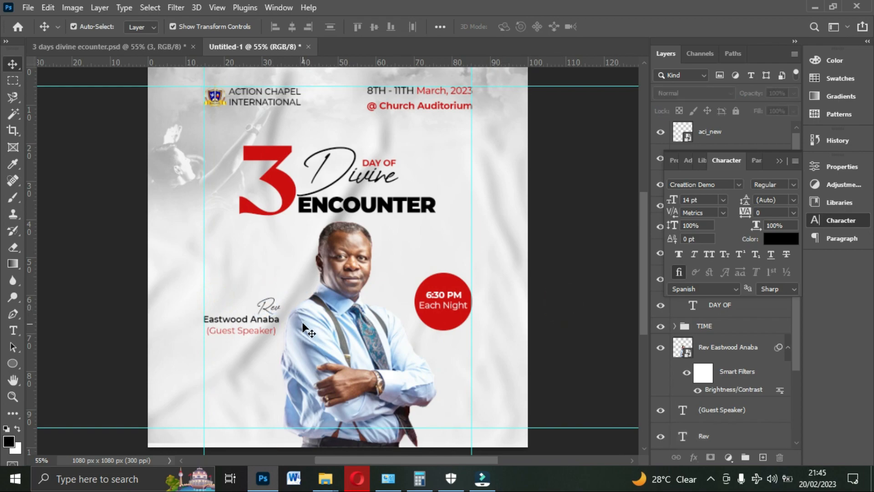
{"action": "left_click", "coordinate": [778, 161]}
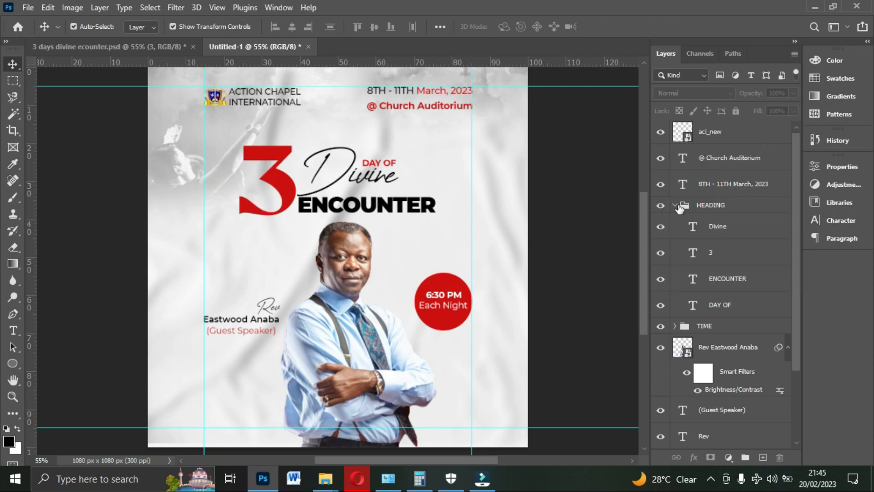
- Scale the HEADING group up to 111.54% around its centre and nudge it slightly upward
{"action": "left_click", "coordinate": [669, 208]}
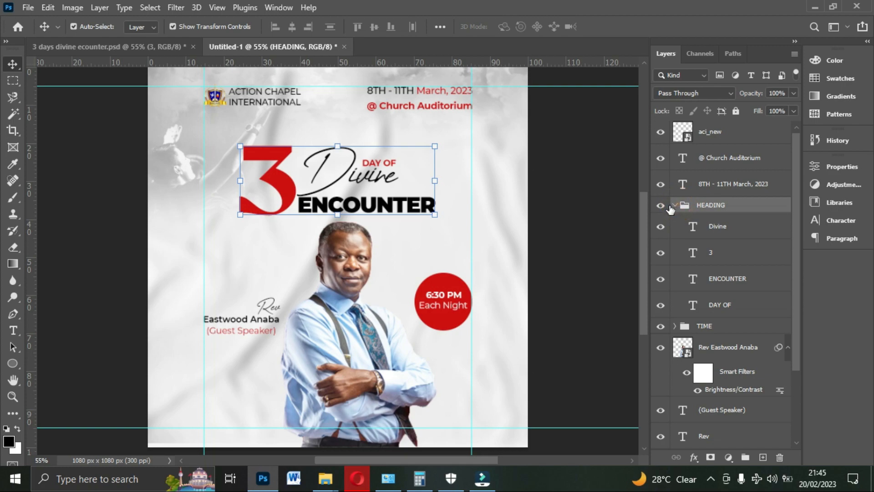
{"action": "left_click", "coordinate": [664, 206]}
{"action": "left_click", "coordinate": [664, 207]}
{"action": "left_click", "coordinate": [675, 205]}
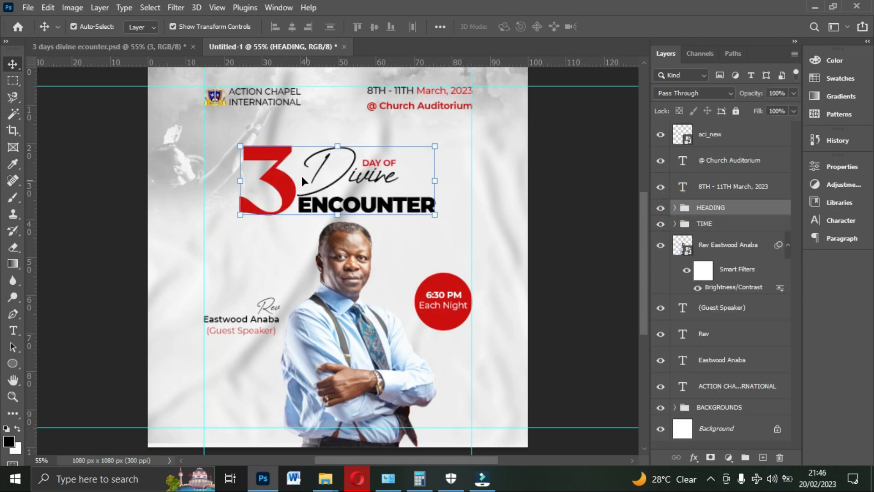
{"action": "mouse_move", "coordinate": [438, 147]}
{"action": "left_mouse_down"}
{"action": "mouse_move", "coordinate": [453, 137]}
{"action": "mouse_move", "coordinate": [448, 143]}
{"action": "left_mouse_up"}
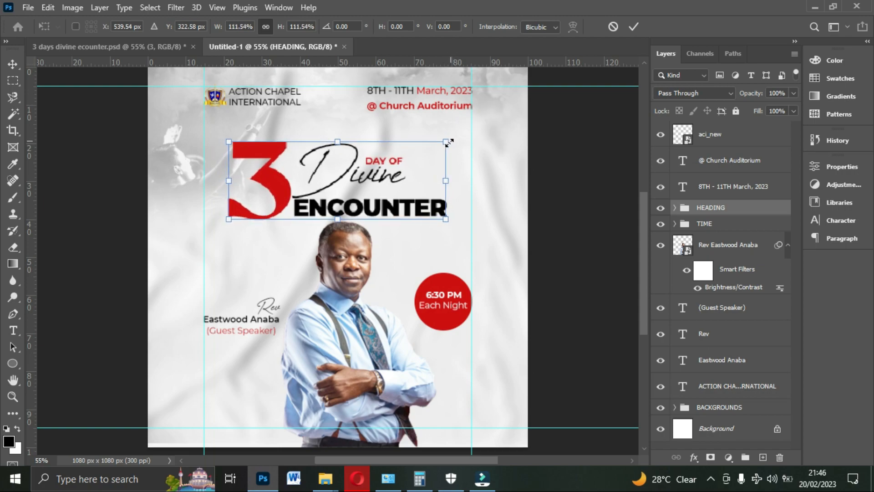
{"action": "key", "text": "Up"}
{"action": "key", "text": "Up"}
{"action": "key", "text": "Up"}
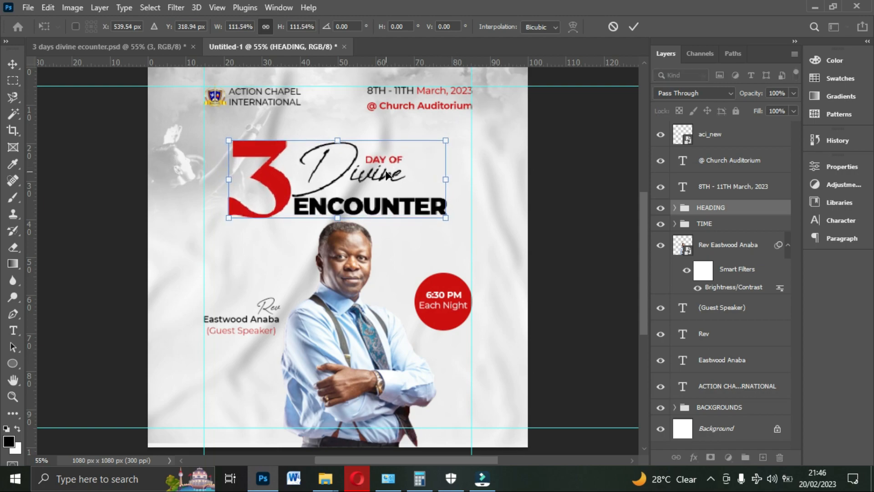
{"action": "key", "text": "Return"}
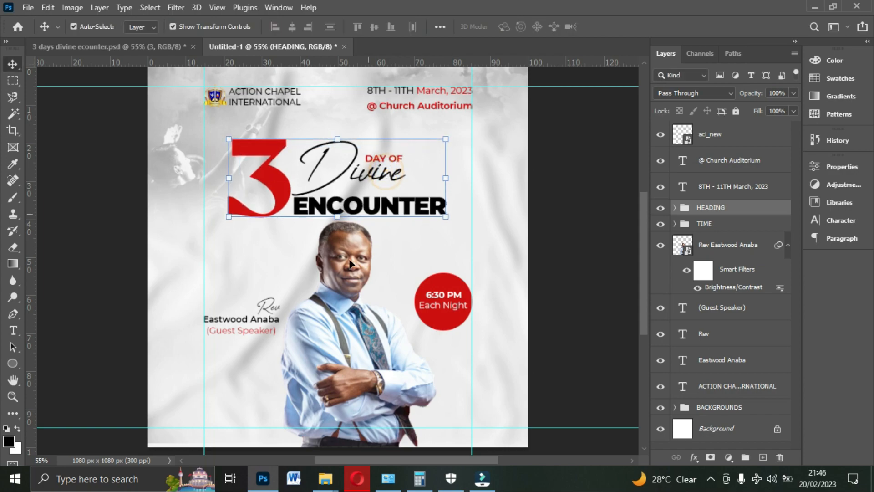
- Nudge the preacher's photo down to leave a small gap below the "ENCOUNTER" text
{"action": "left_click", "coordinate": [342, 296]}
{"action": "key", "text": "Down"}
{"action": "key", "text": "Down"}
{"action": "key", "text": "Down"}
{"action": "key", "text": "Down"}
{"action": "key", "text": "Down"}
{"action": "key", "text": "Down"}
{"action": "key", "text": "Down"}
{"action": "key", "text": "Down"}
{"action": "key", "text": "Down"}
{"action": "key", "text": "Down"}
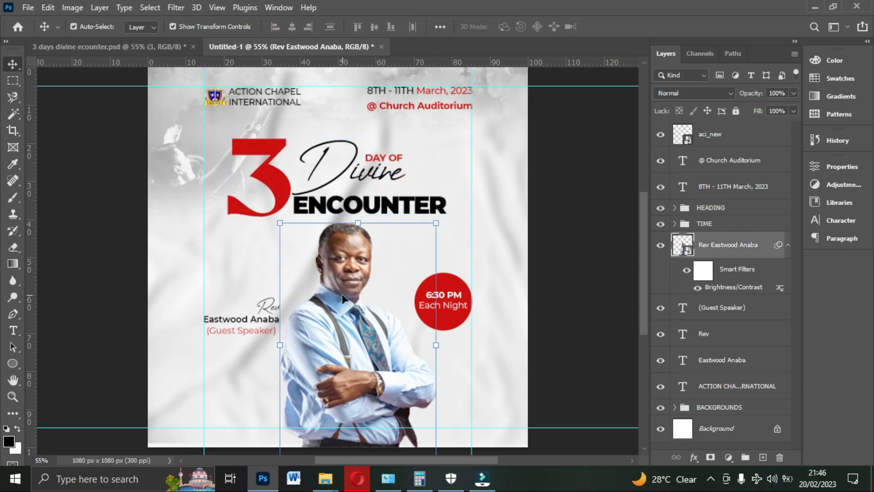
{"action": "key", "text": "Down"}
{"action": "key", "text": "Down"}
{"action": "key", "text": "Down"}
{"action": "key", "text": "Down"}
{"action": "key", "text": "Down"}
{"action": "key", "text": "Down"}
{"action": "key", "text": "Down"}
{"action": "key", "text": "Down"}
{"action": "key", "text": "Down"}
{"action": "key", "text": "Down"}
{"action": "key", "text": "Down"}
{"action": "key", "text": "Down"}
{"action": "key", "text": "Down"}
{"action": "key", "text": "Down"}
{"action": "key", "text": "Down"}
{"action": "key", "text": "Down"}
{"action": "key", "text": "Down"}
{"action": "key", "text": "Down"}
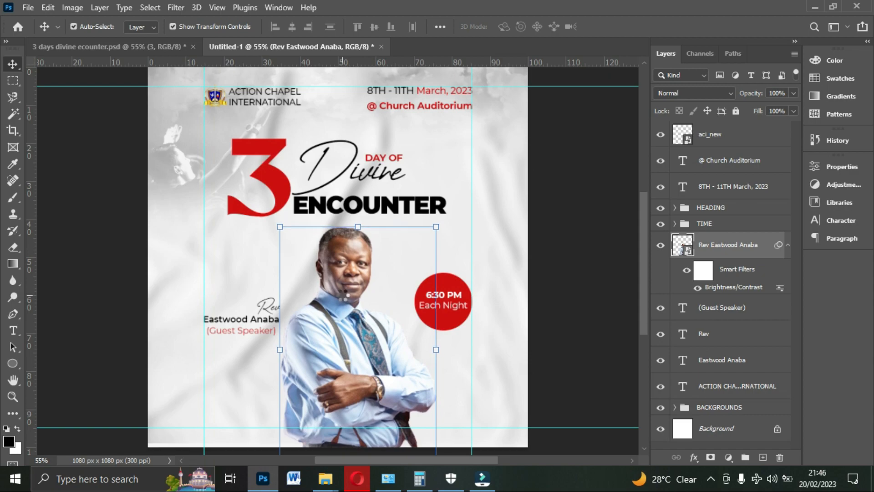
{"action": "key", "text": "Up"}
{"action": "key", "text": "Up"}
{"action": "key", "text": "Up"}
{"action": "key", "text": "Up"}
{"action": "key", "text": "Up"}
{"action": "key", "text": "Up"}
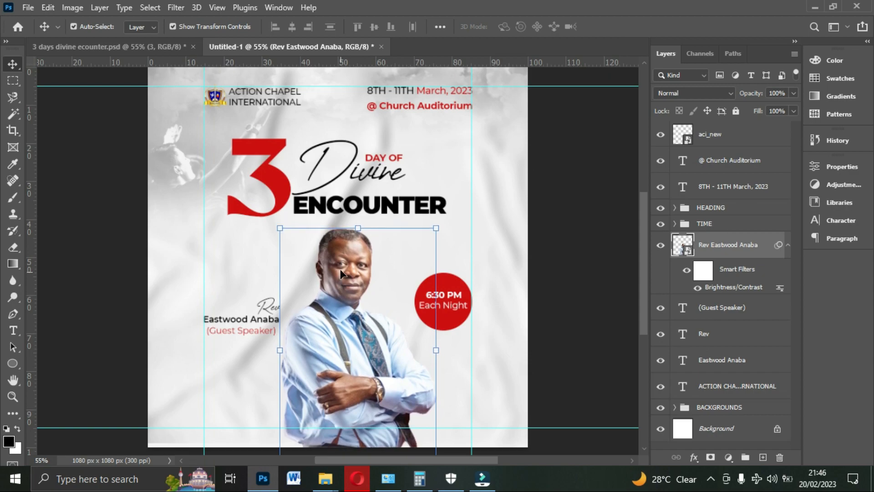
- Scale the preacher's photo to 60.40% and shift it slightly down so the head sits just below the title
{"action": "key", "text": "ctrl+t"}
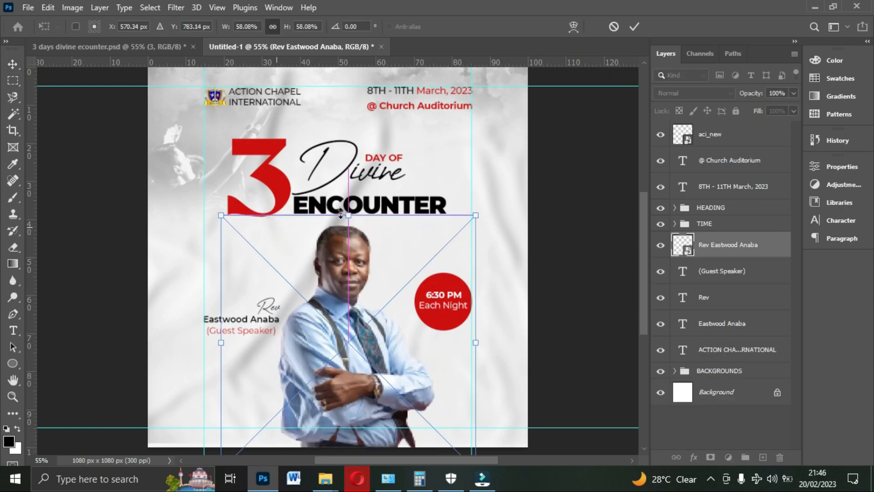
{"action": "left_click_drag", "start_coordinate": [348, 214], "coordinate": [347, 205]}
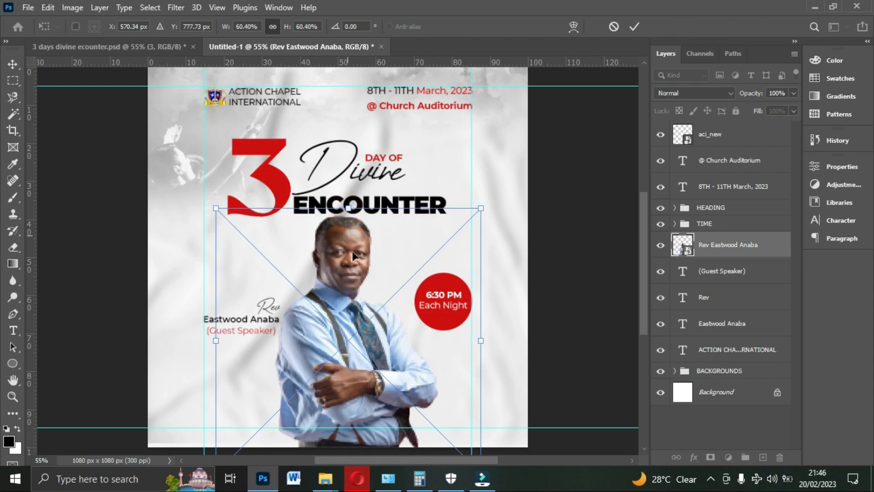
{"action": "left_click_drag", "start_coordinate": [351, 259], "coordinate": [352, 262]}
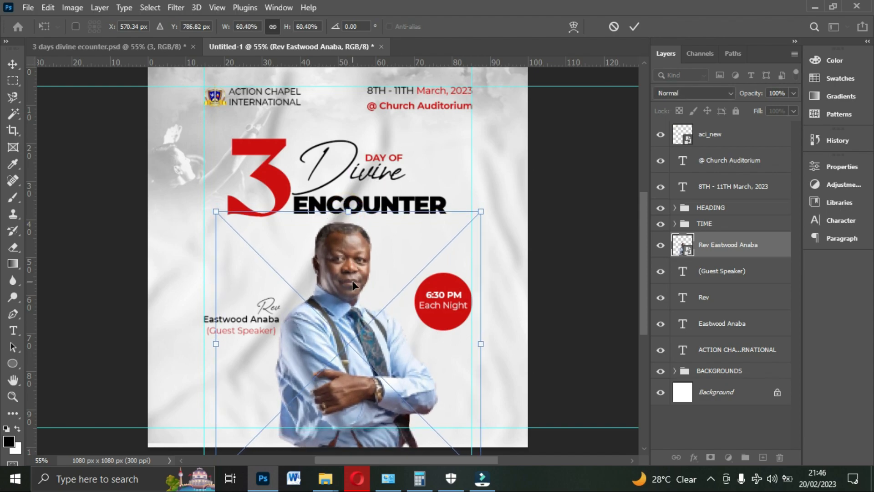
{"action": "key", "text": "Return"}
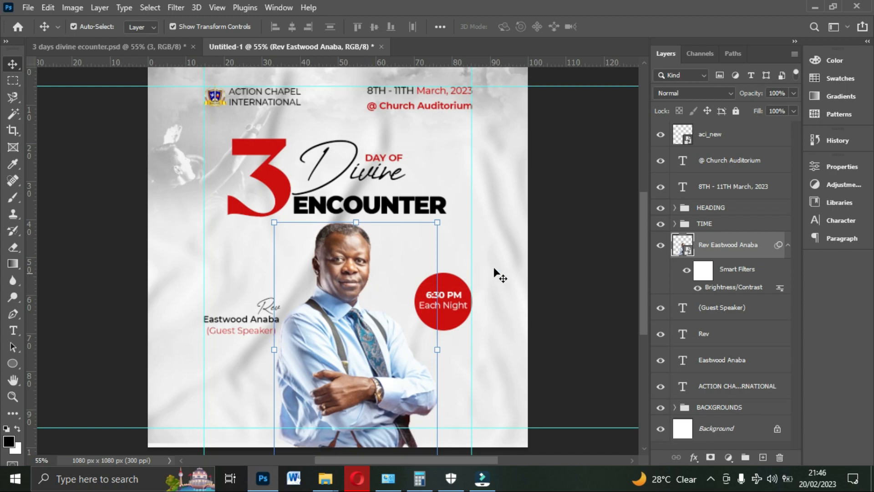
- Lower the opacity of the faint worship image in the flyer's upper-left background to 21%
{"action": "left_click", "coordinate": [566, 225]}
{"action": "left_click", "coordinate": [217, 133]}
{"action": "left_click", "coordinate": [218, 133]}
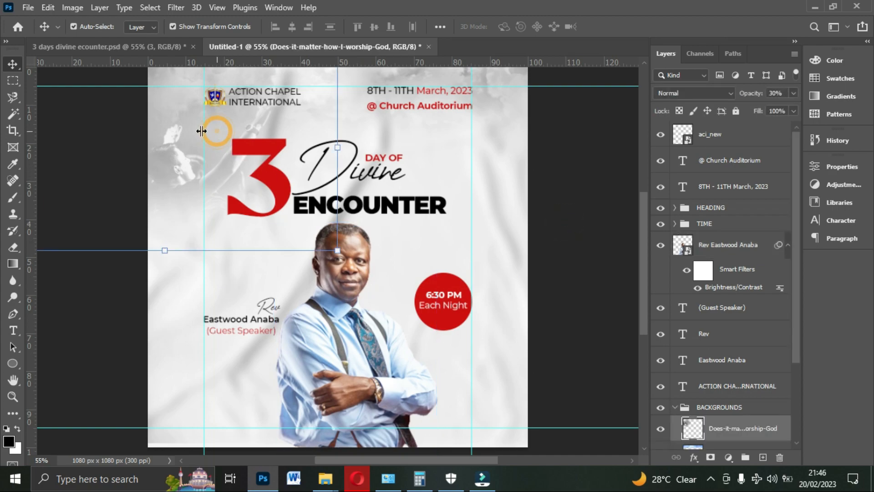
{"action": "left_click", "coordinate": [792, 93]}
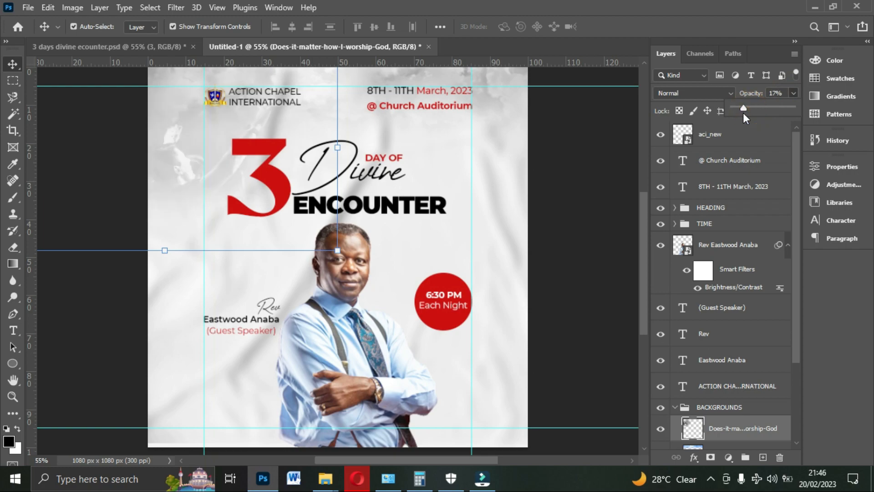
{"action": "left_click", "coordinate": [606, 141]}
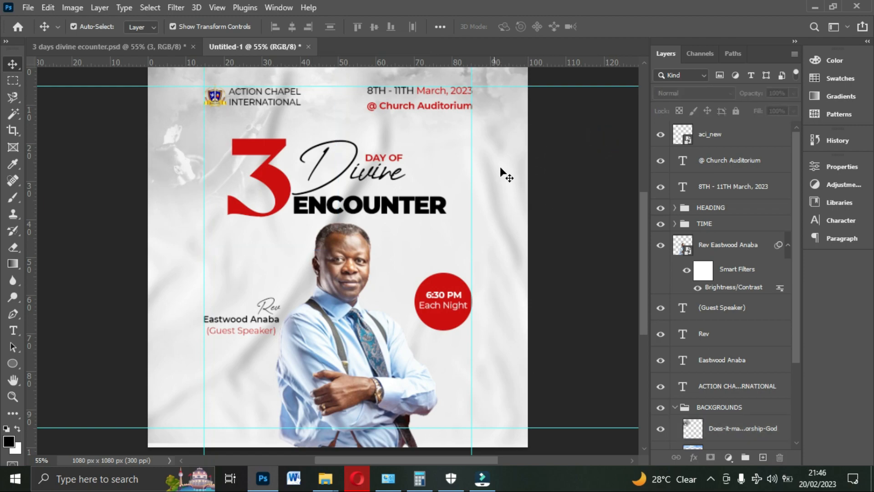
{"action": "scroll", "coordinate": [602, 157], "scroll_direction": "up", "scroll_amount": 1}
{"action": "scroll", "coordinate": [602, 157], "scroll_direction": "down", "scroll_amount": 1}
{"action": "scroll", "coordinate": [601, 155], "scroll_direction": "up", "scroll_amount": 1}
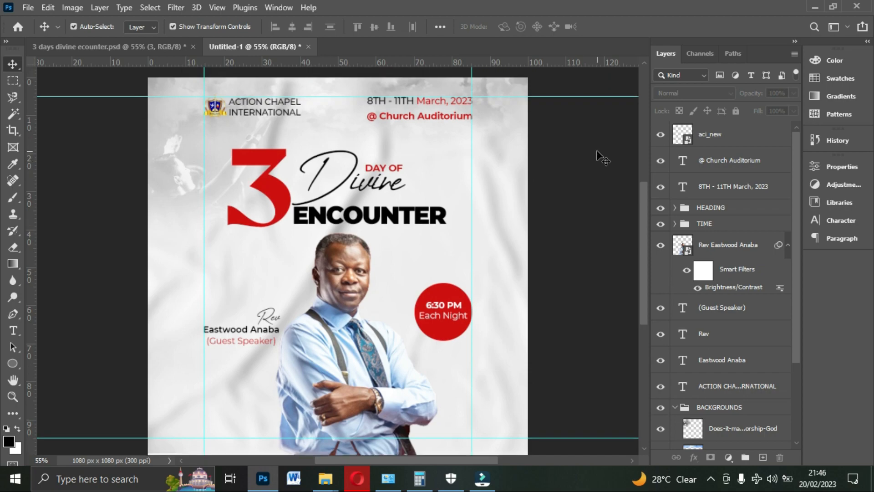
- Export the flyer at 1080 x 1080 px as a JPG with Great quality
{"action": "left_click", "coordinate": [31, 8]}
{"action": "left_click", "coordinate": [31, 8]}
{"action": "left_click", "coordinate": [31, 11]}
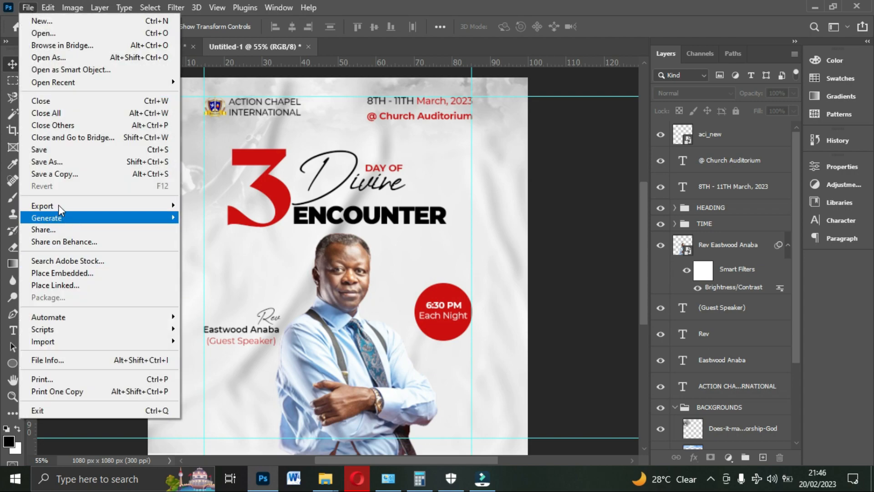
{"action": "mouse_move", "coordinate": [60, 208]}
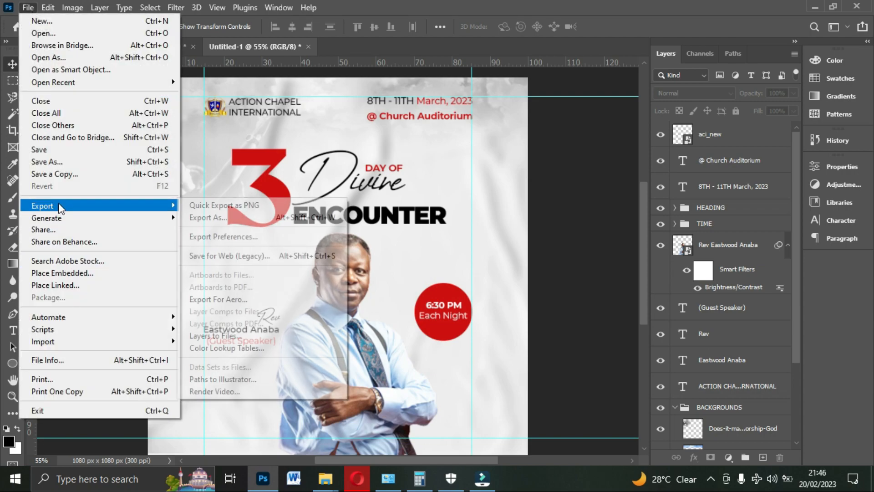
{"action": "left_click", "coordinate": [213, 220]}
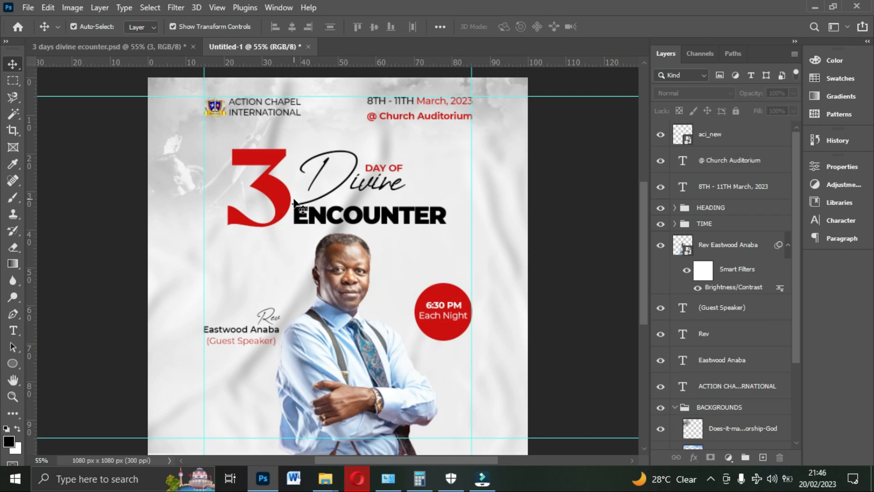
{"action": "key", "text": "ctrl+alt+shift+w"}
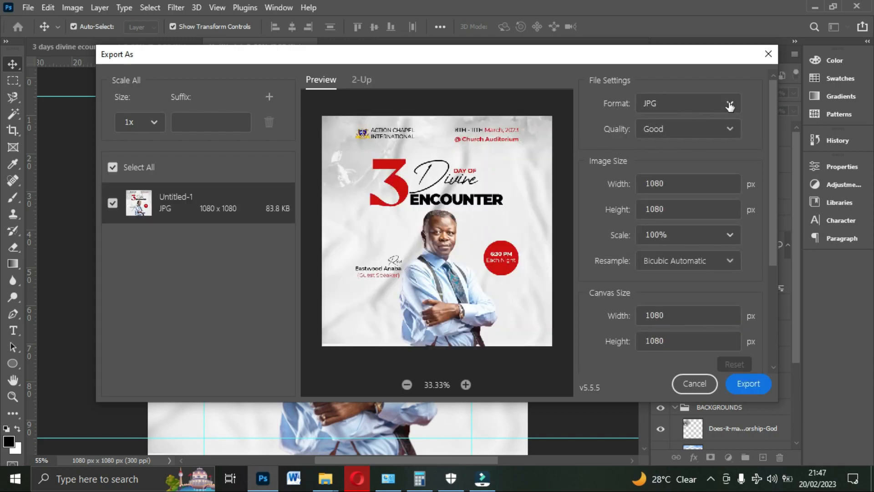
{"action": "left_click", "coordinate": [729, 103]}
{"action": "left_click", "coordinate": [673, 149]}
{"action": "left_click", "coordinate": [670, 133]}
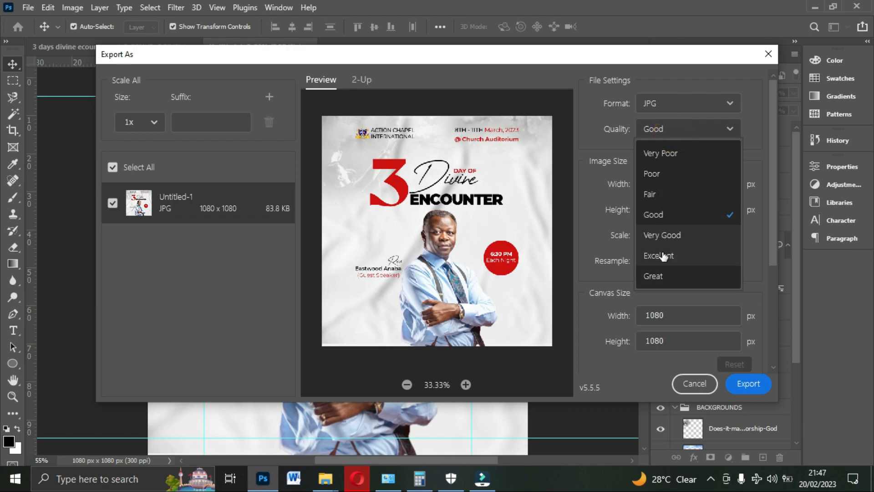
{"action": "left_click", "coordinate": [665, 276]}
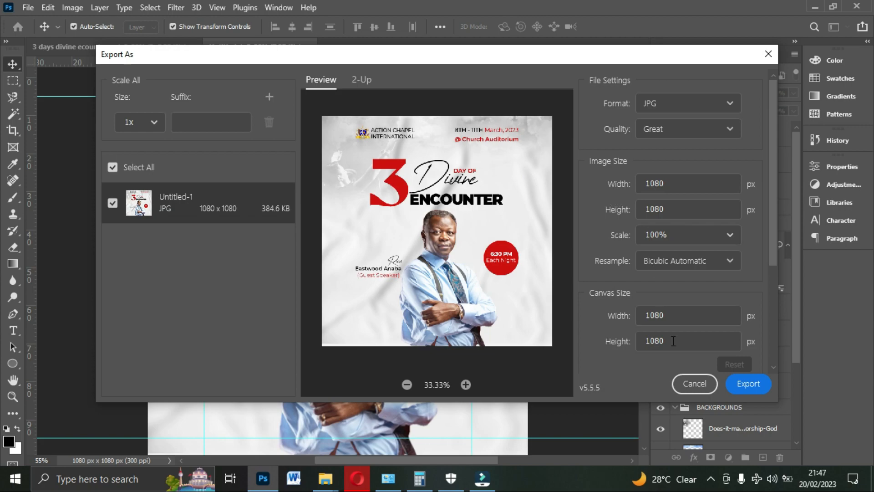
{"action": "left_click", "coordinate": [753, 385]}
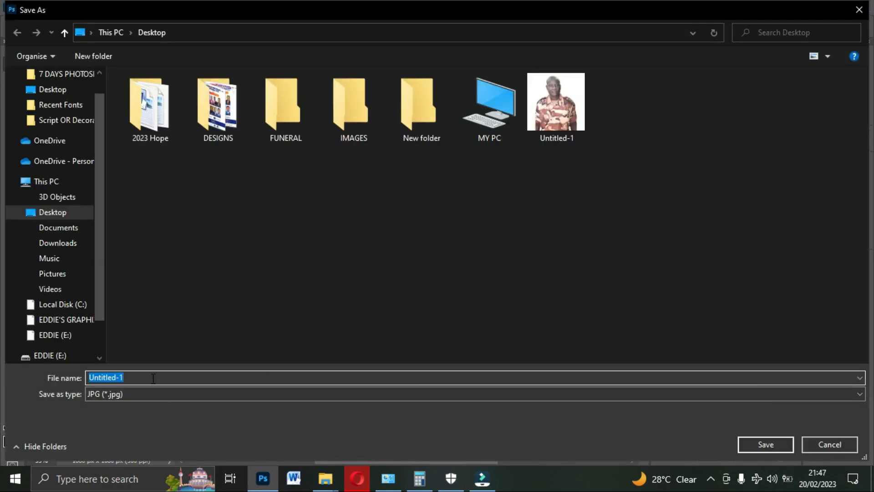
- Save the exported JPG on the Desktop under the file name ACI
{"action": "type", "text": "AC"}
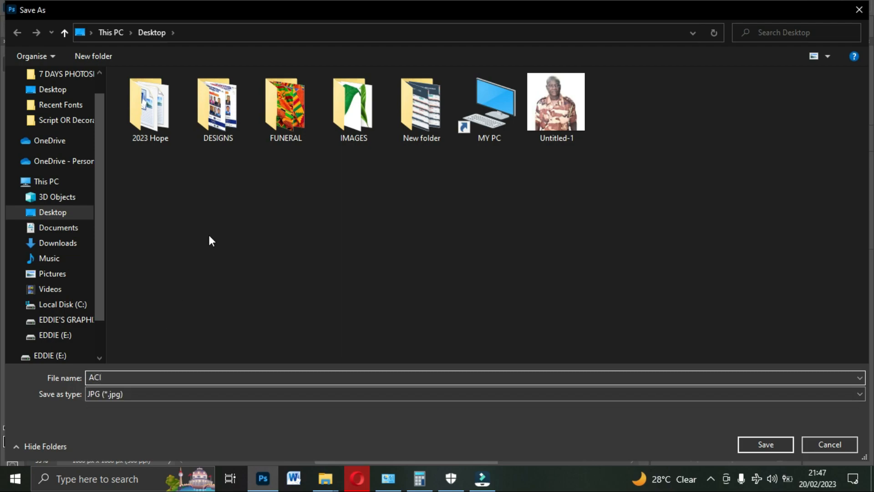
{"action": "left_click", "coordinate": [51, 90]}
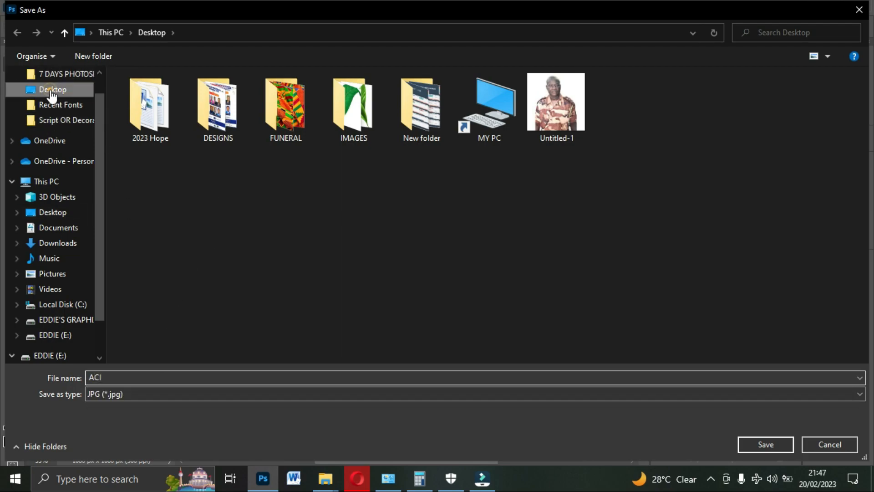
{"action": "left_click", "coordinate": [757, 444]}
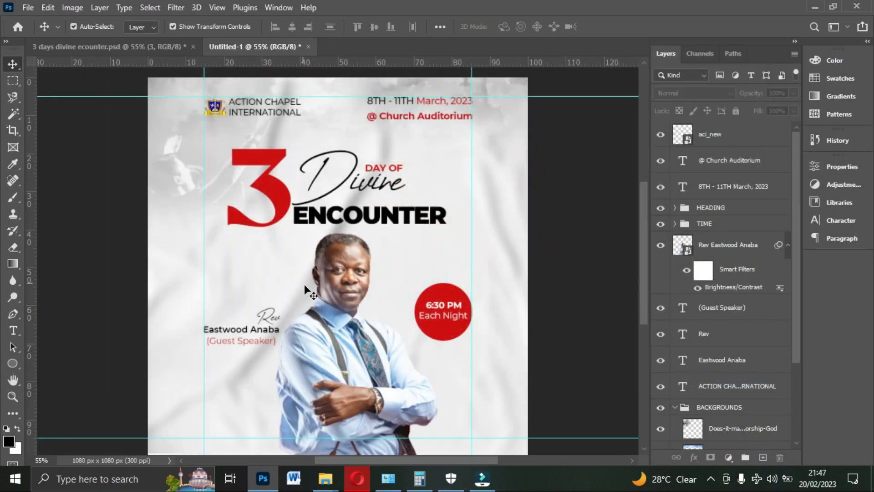
- Open the exported ACI image from the Desktop folder in File Explorer and compare it with the Photoshop document
{"action": "scroll", "coordinate": [373, 258], "scroll_direction": "down", "scroll_amount": 1}
{"action": "mouse_move", "coordinate": [325, 479]}
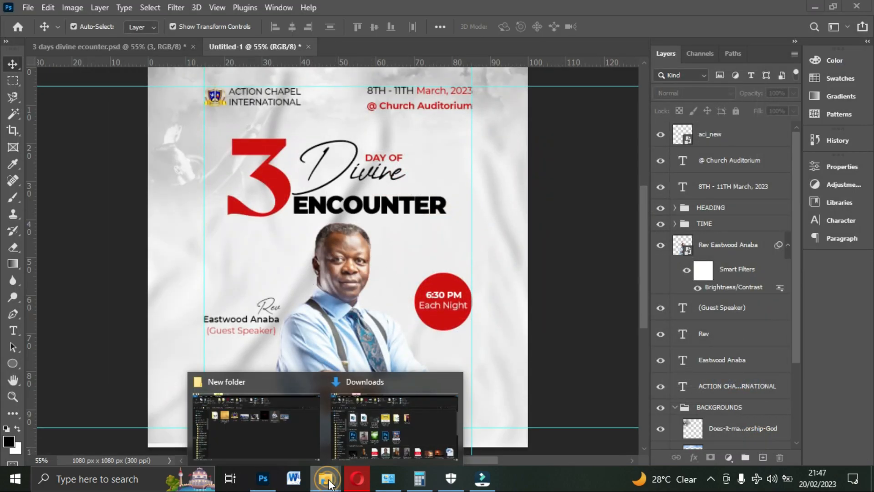
{"action": "left_click", "coordinate": [263, 437]}
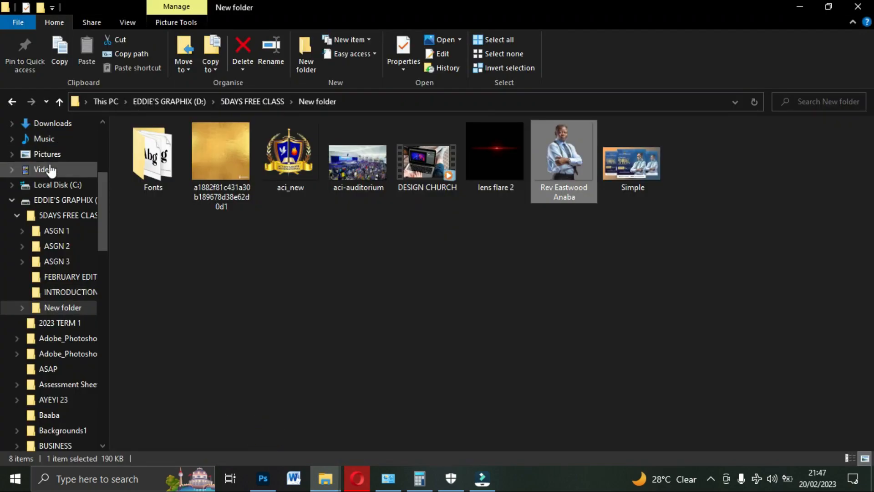
{"action": "scroll", "coordinate": [50, 246], "scroll_direction": "up", "scroll_amount": 3}
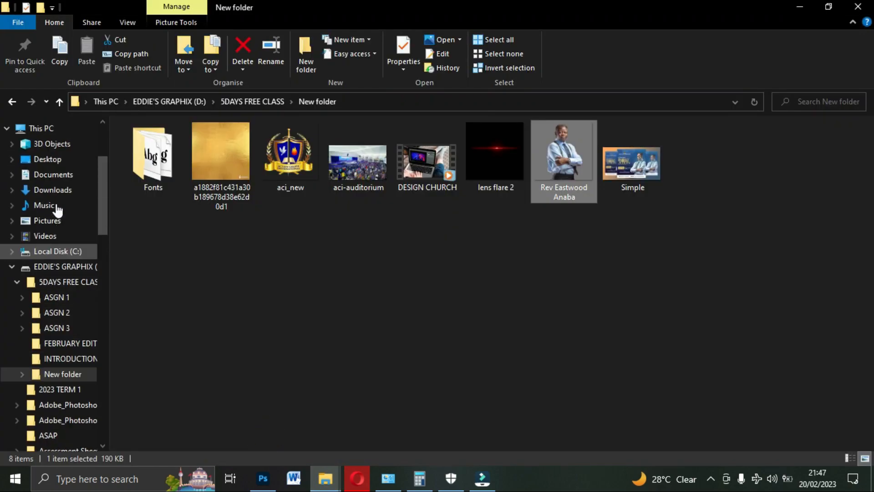
{"action": "left_click", "coordinate": [47, 160]}
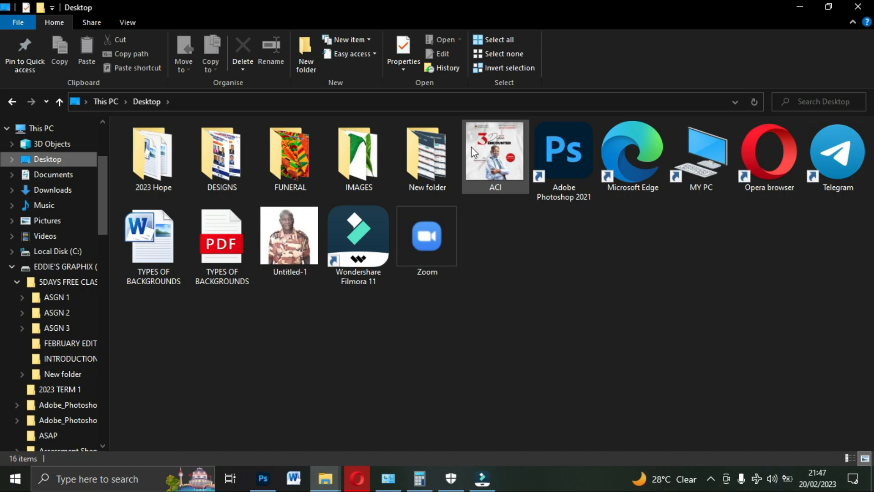
{"action": "double_click", "coordinate": [496, 154]}
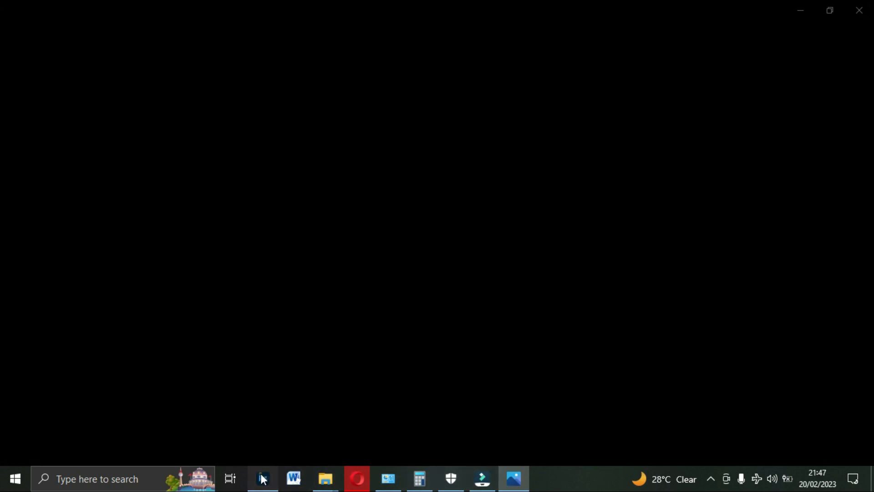
{"action": "left_click", "coordinate": [263, 478]}
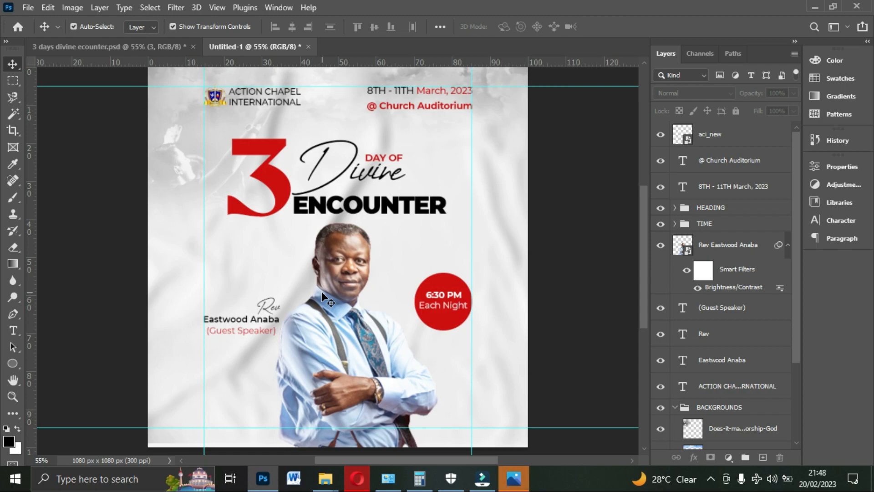
{"action": "left_click", "coordinate": [513, 479]}
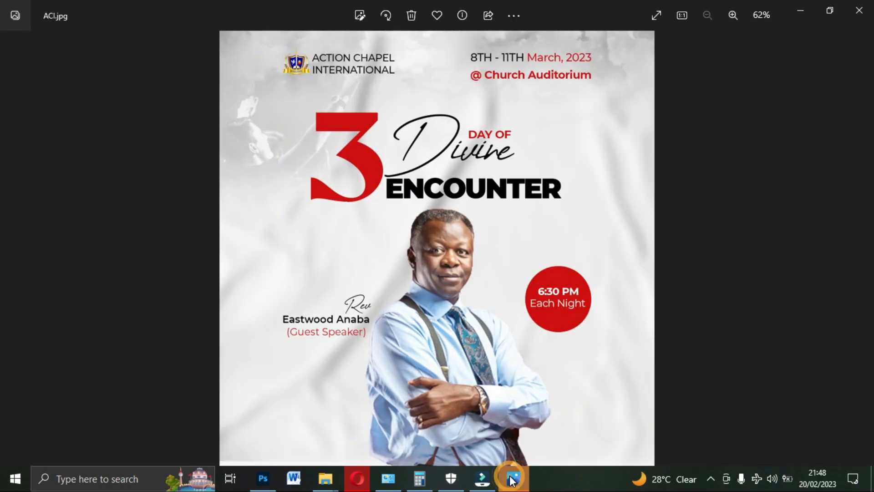